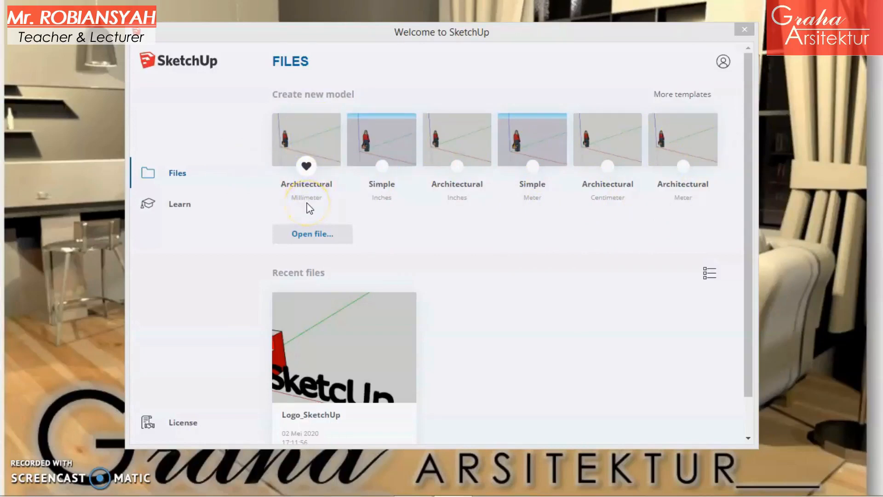
Create a new model from the Architectural Millimeter template
left_click(305, 138)
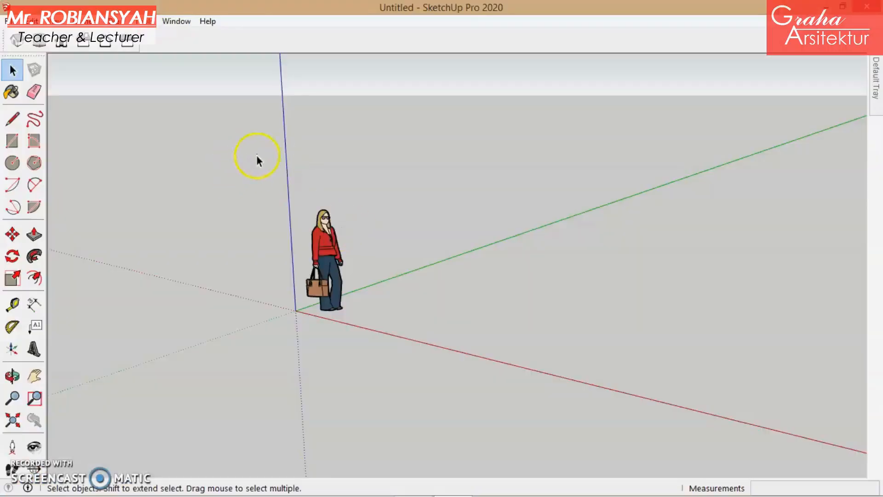
scroll(317, 247, "up", 3)
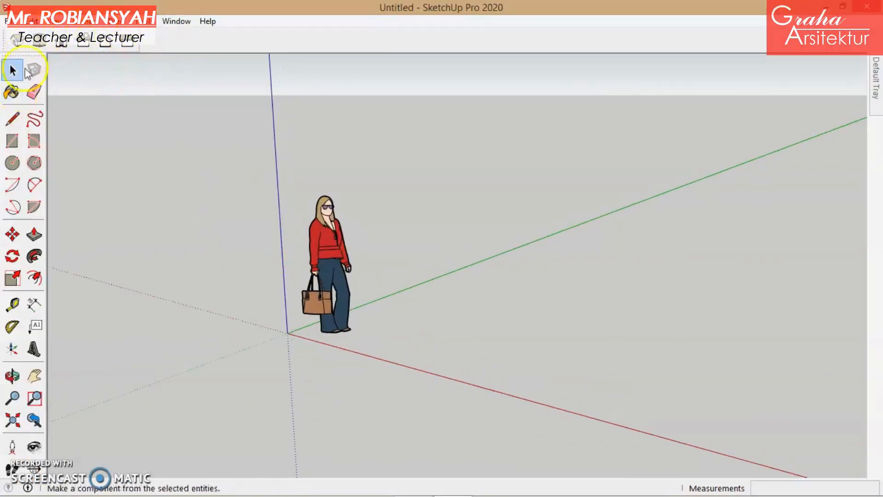
Show the Getting Started toolbar and hide the Large Tool Set and Views toolbars
left_click(65, 21)
left_click(69, 53)
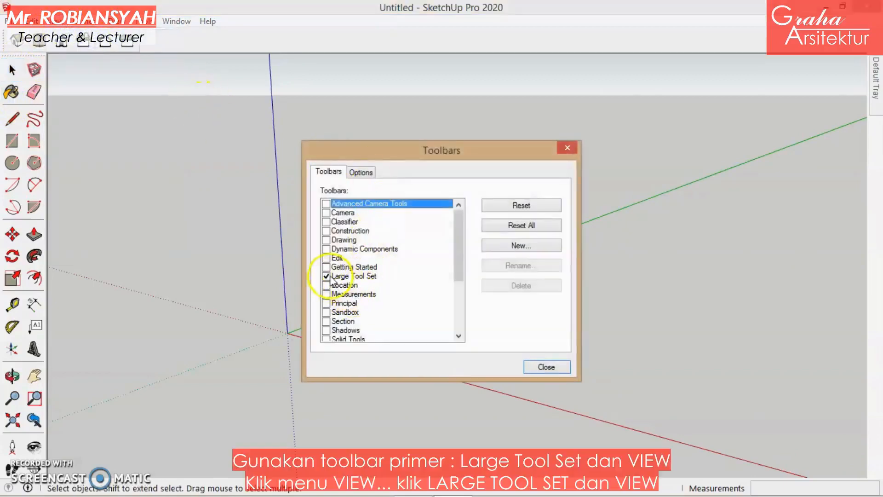
left_click(326, 267)
left_click(326, 276)
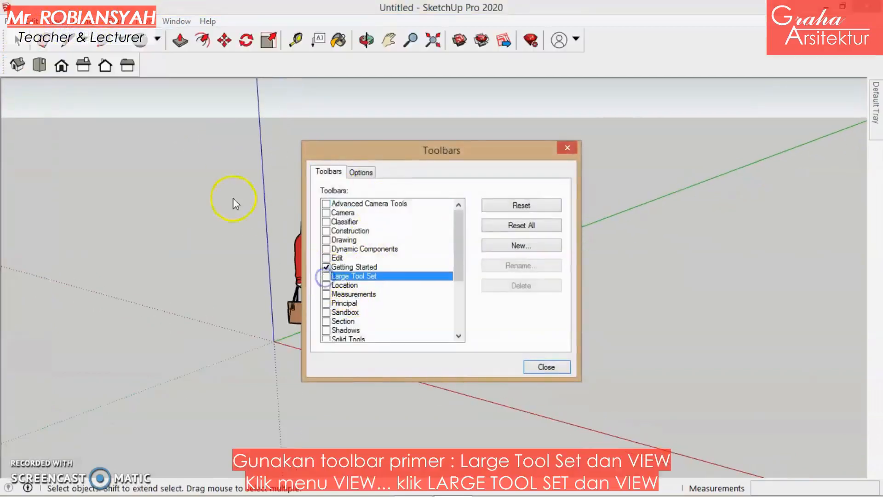
scroll(347, 275, "down", 3)
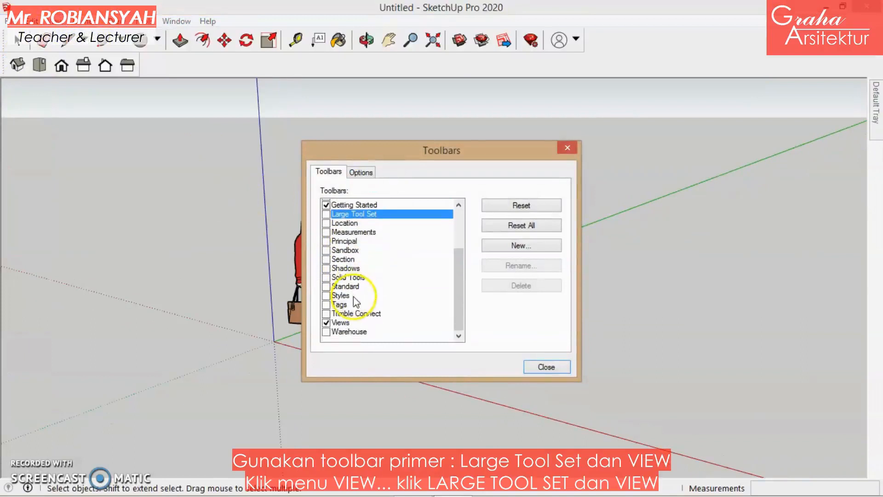
left_click(328, 321)
left_click(326, 322)
left_click(546, 366)
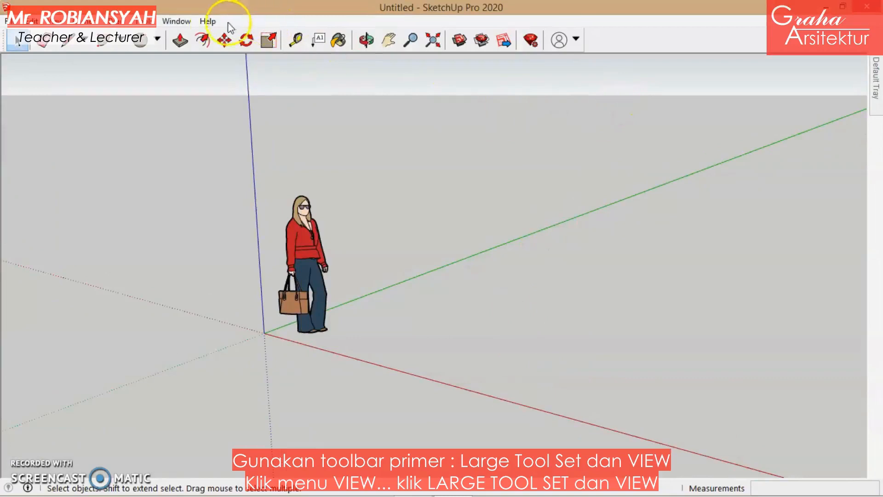
Check the program's version information in the About SketchUp dialog and close it
left_click(207, 21)
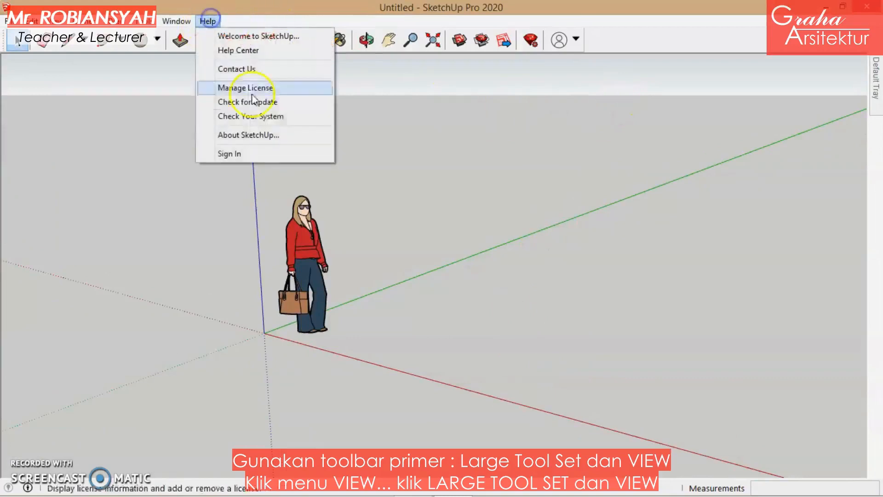
left_click(268, 135)
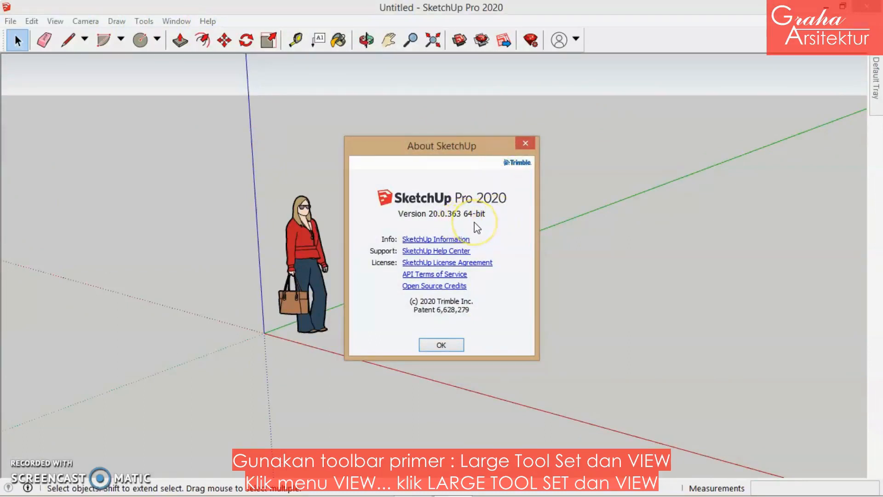
left_click(442, 345)
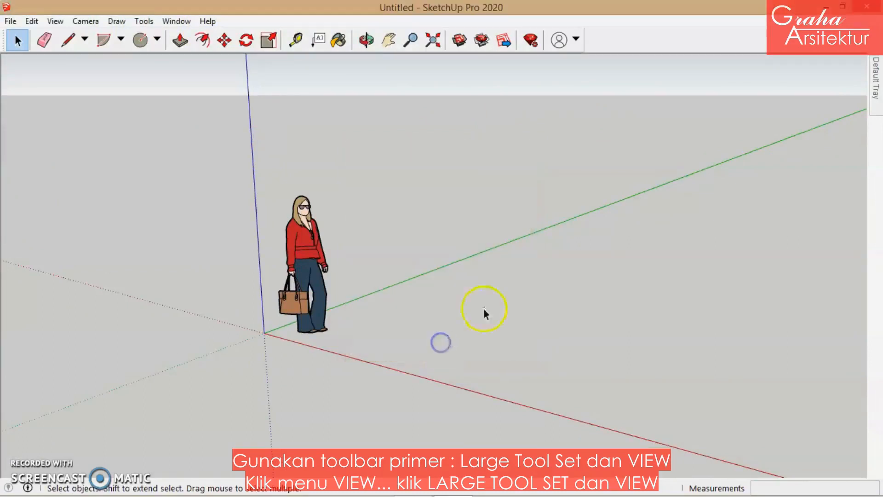
left_click(10, 21)
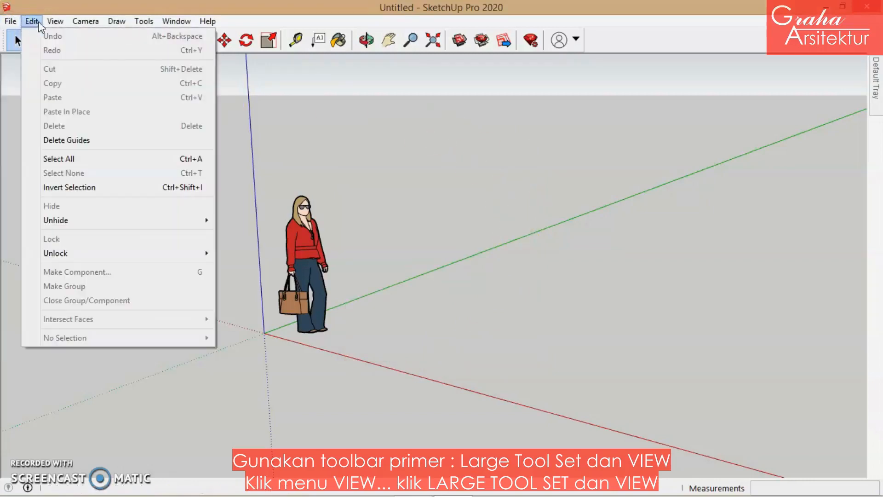
left_click(55, 22)
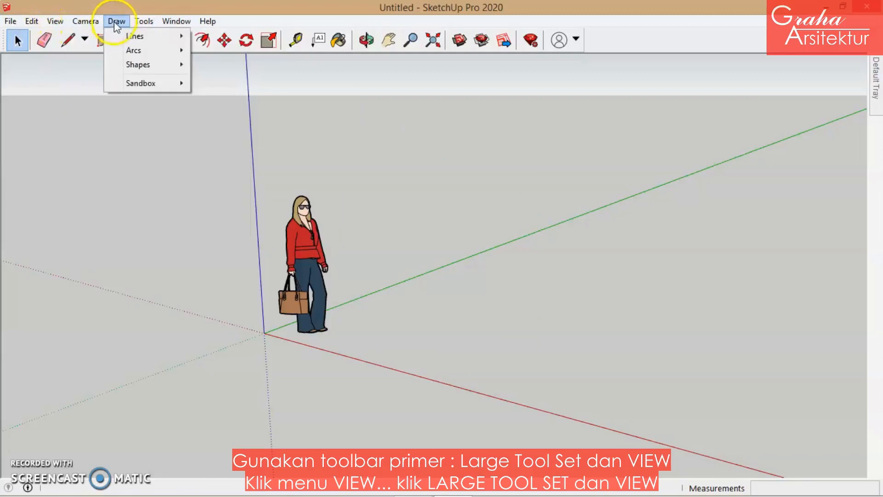
mouse_move(139, 26)
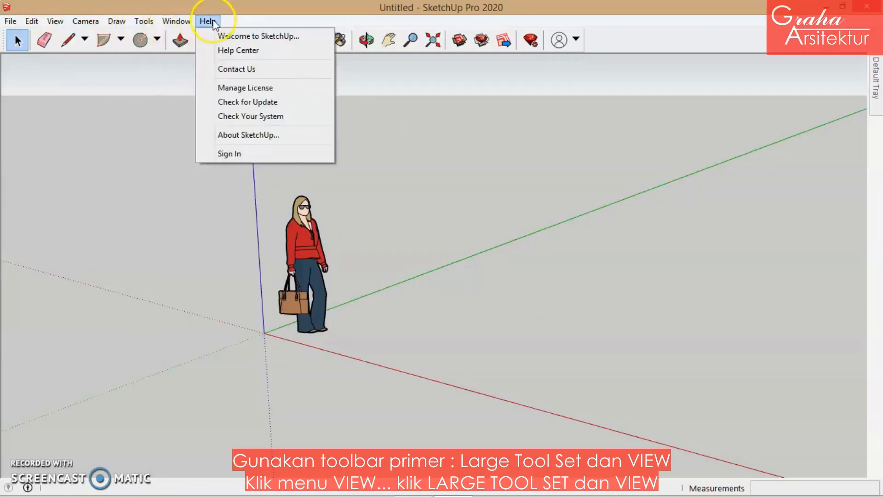
left_click(11, 34)
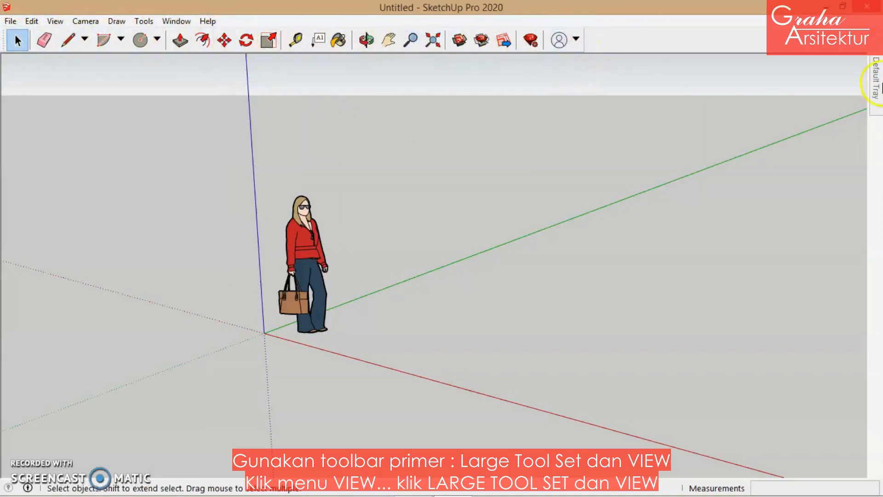
Reveal the Default Tray and toggle its Materials section
mouse_move(879, 83)
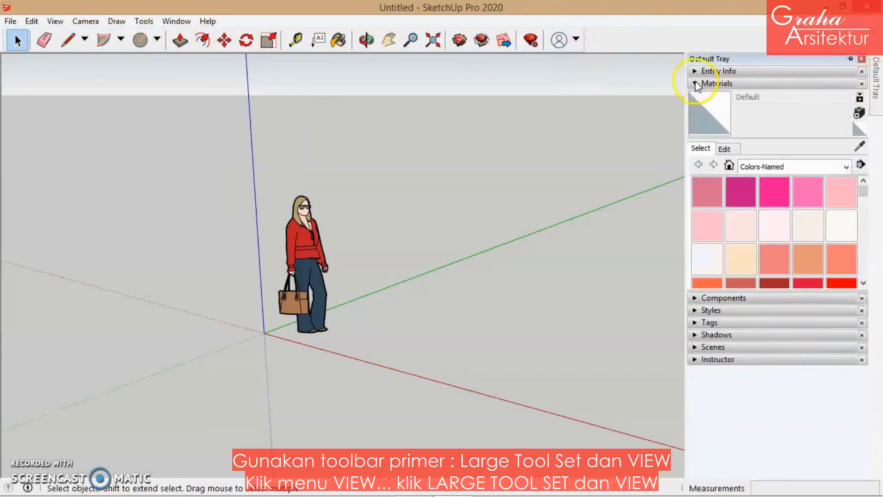
left_click(696, 83)
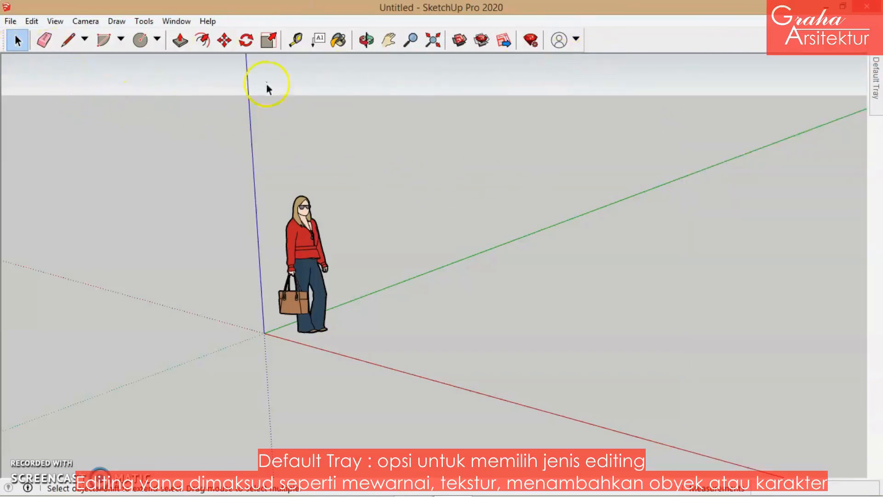
Hide the Getting Started toolbar and display the Large Tool Set and Views toolbars instead
left_click(57, 21)
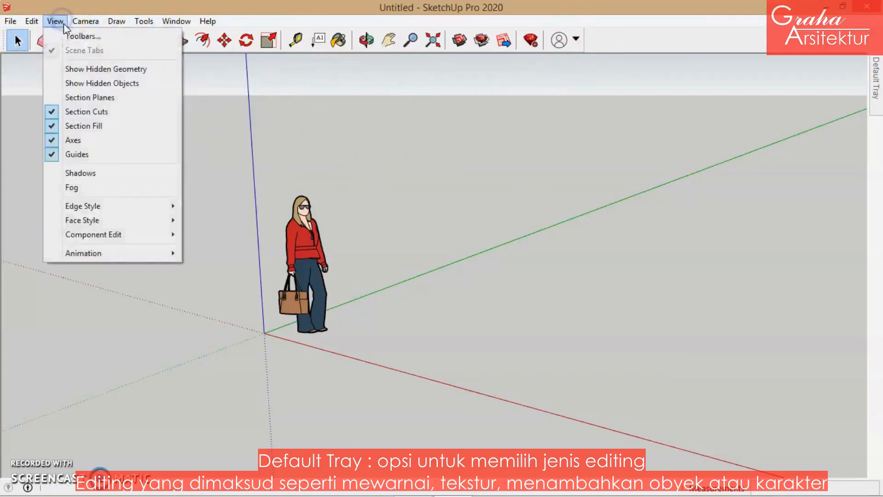
left_click(69, 37)
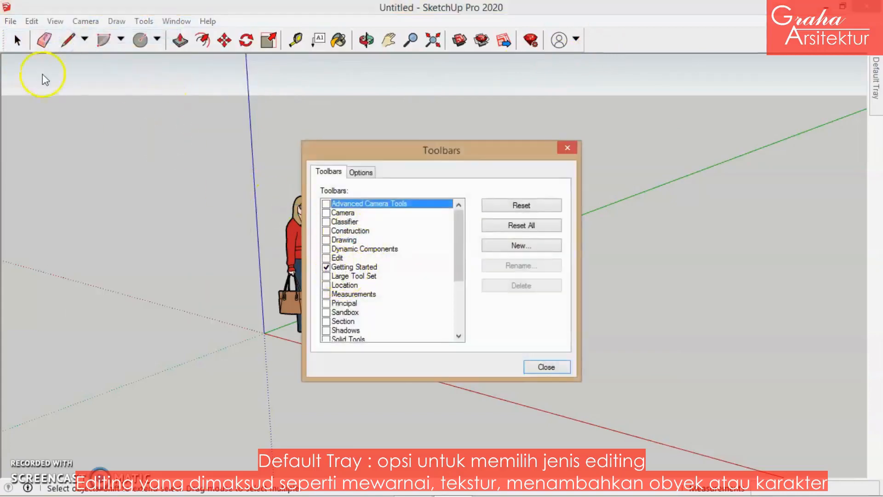
left_click(326, 268)
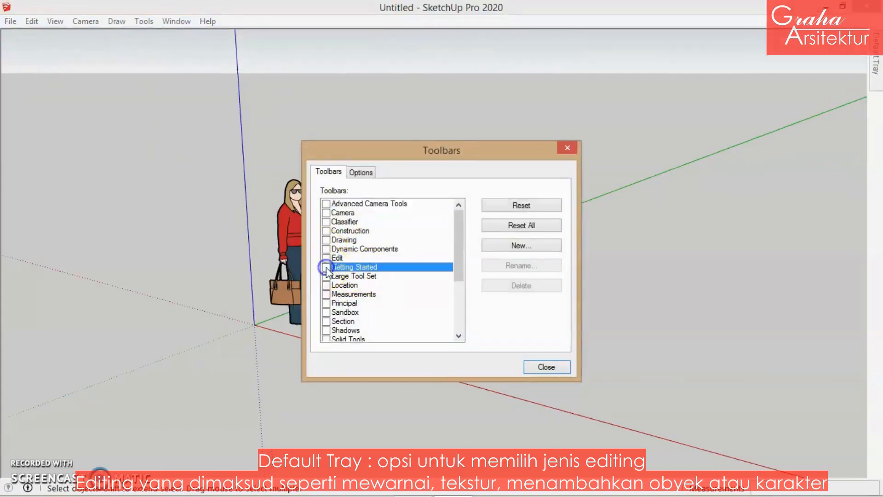
left_click(326, 276)
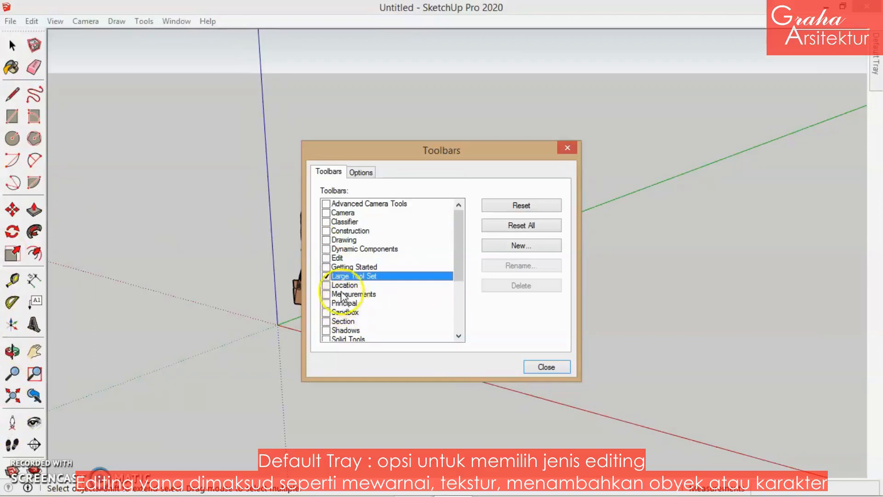
scroll(374, 292, "down", 3)
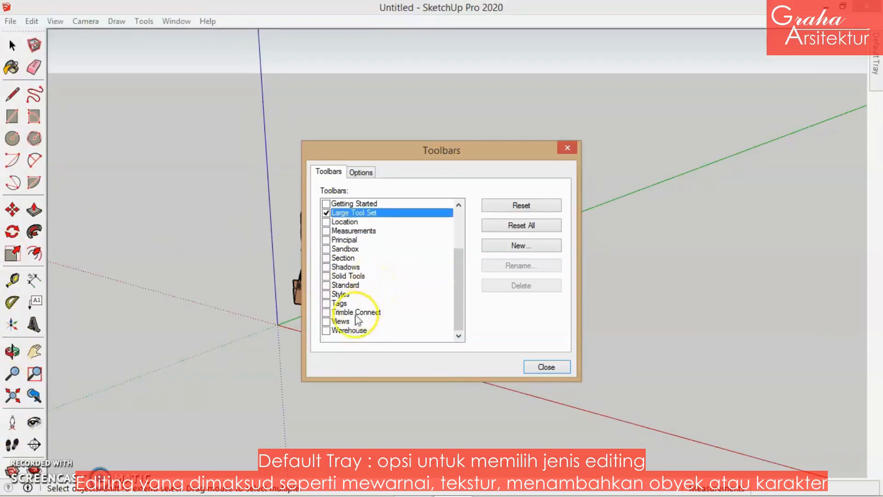
left_click(326, 321)
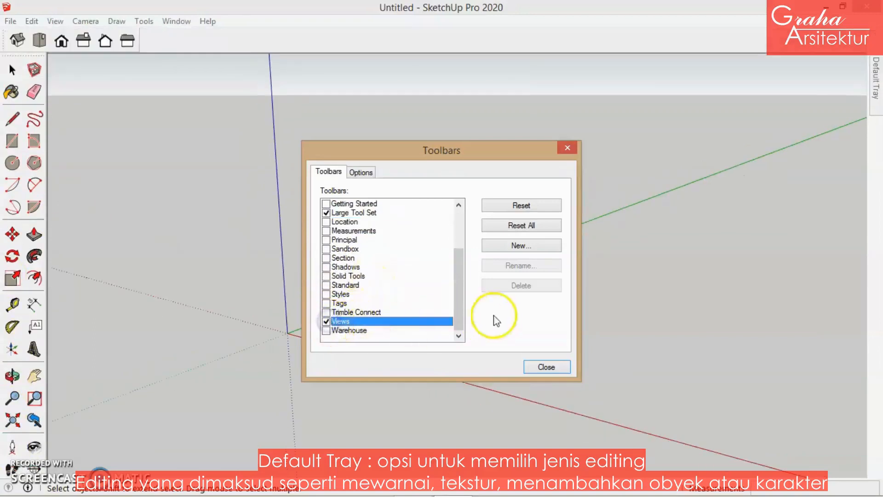
left_click(544, 367)
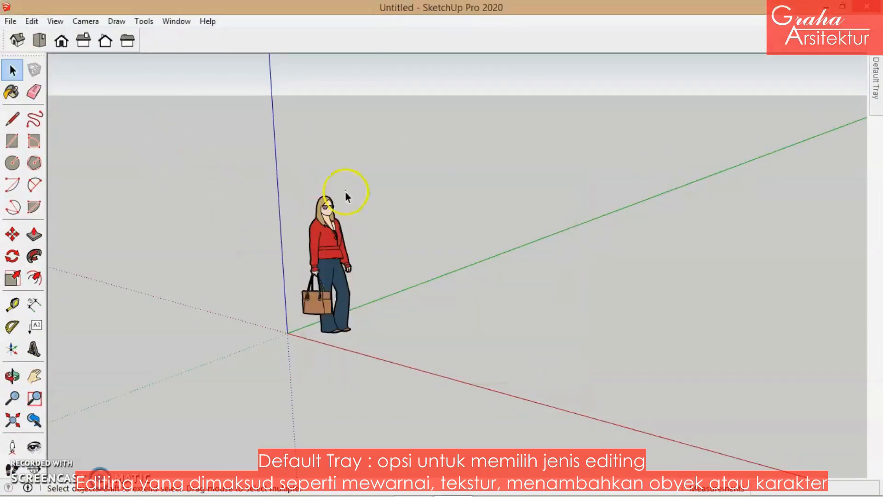
Cycle the camera through the Iso, Top, Front, Right, Left and Back standard views
left_click(17, 41)
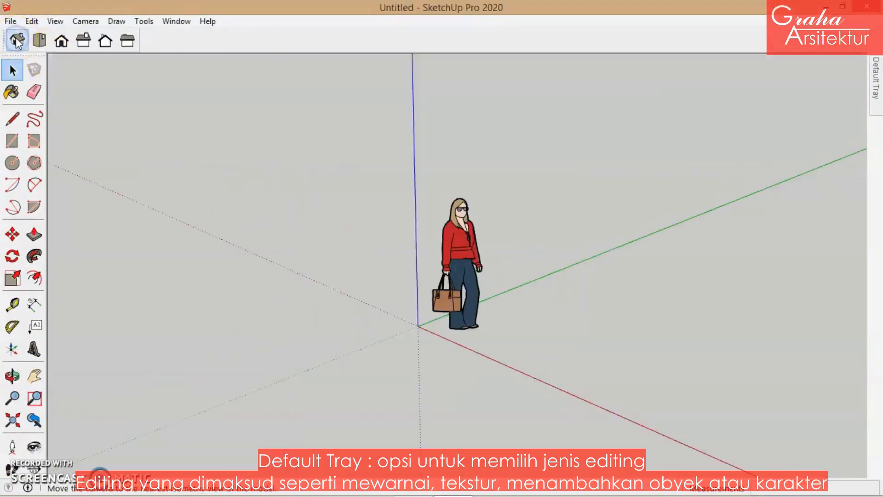
left_click(37, 41)
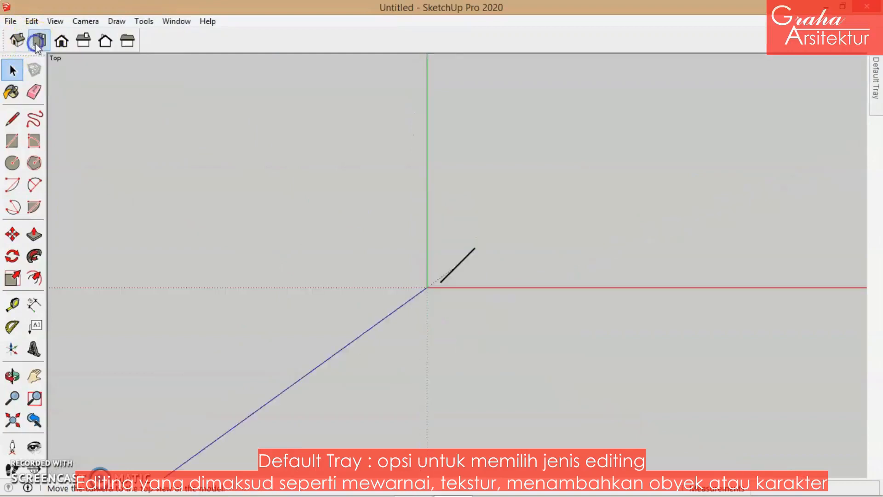
left_click(61, 41)
left_click(81, 43)
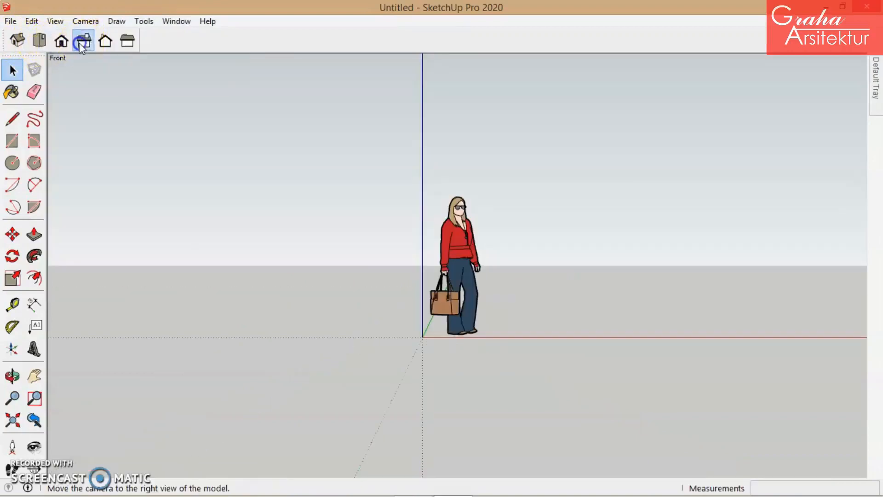
left_click(126, 42)
left_click(107, 44)
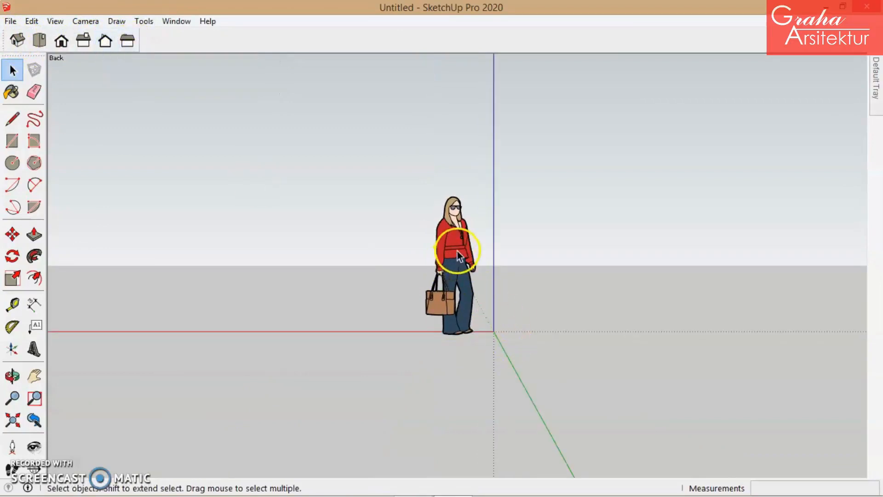
Orbit around the standing figure and return the camera to the nearest isometric view
key("o")
left_click_drag(418, 268, 669, 239)
middle_click_drag(670, 239, 761, 194)
middle_click_drag(447, 250, 370, 347)
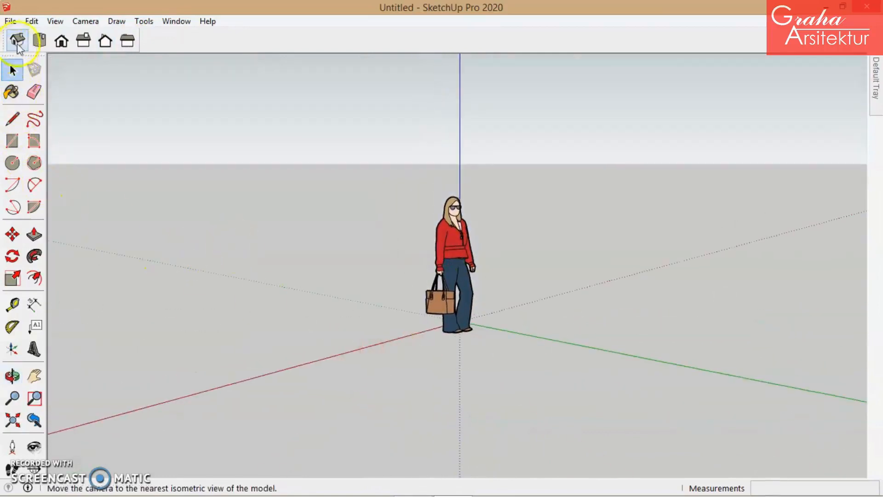
left_click(18, 42)
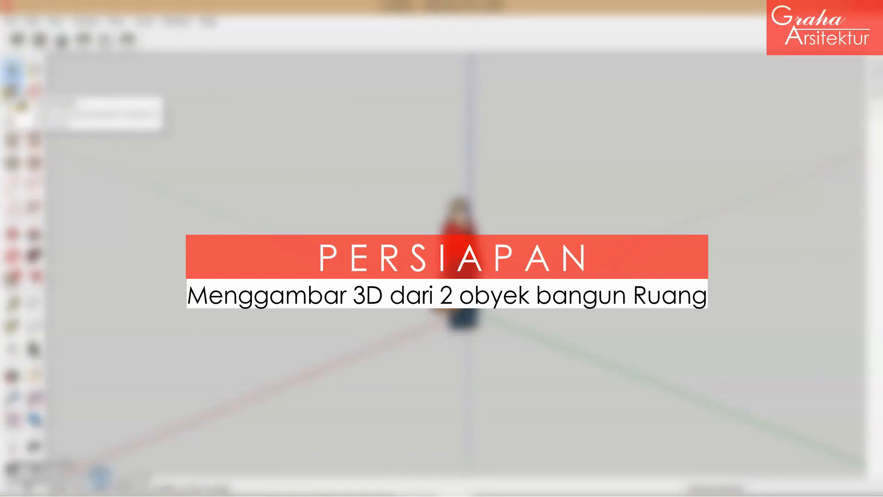
Examine the descriptions of the Eraser and the drawing tools from Line and Freehand through Rectangle, arcs and Pie in the Large Tool Set
left_click(19, 93)
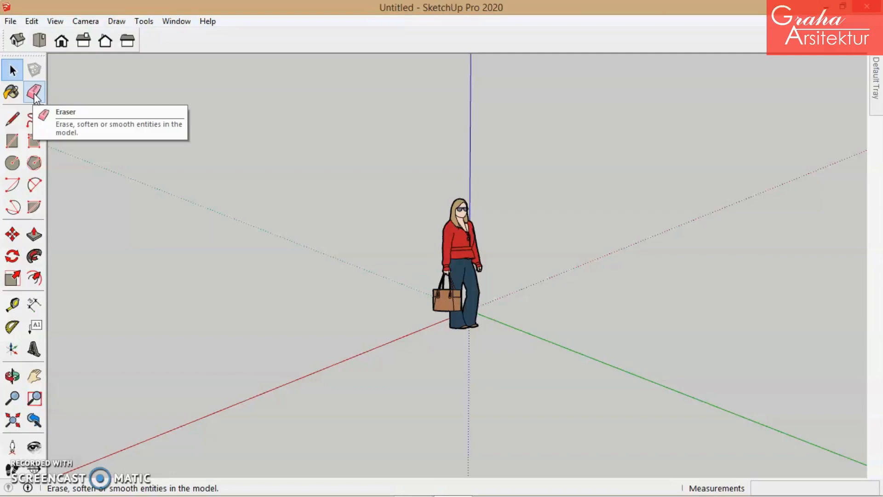
left_click(17, 119)
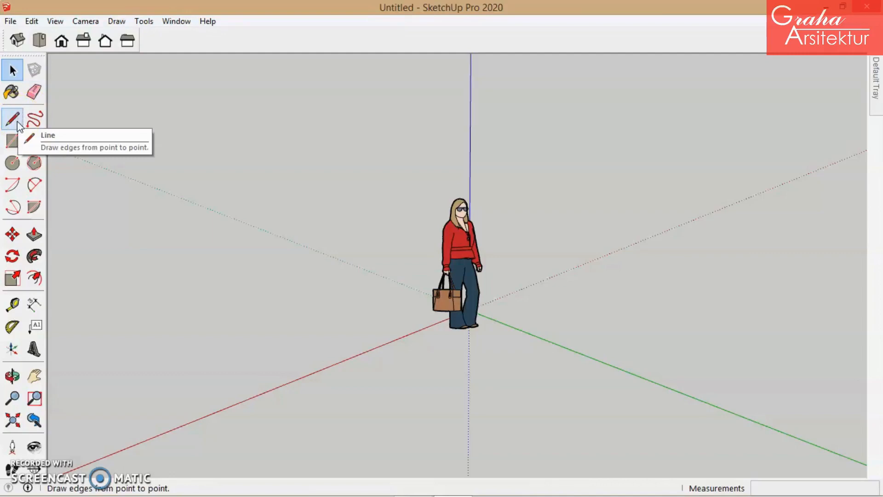
left_click(35, 123)
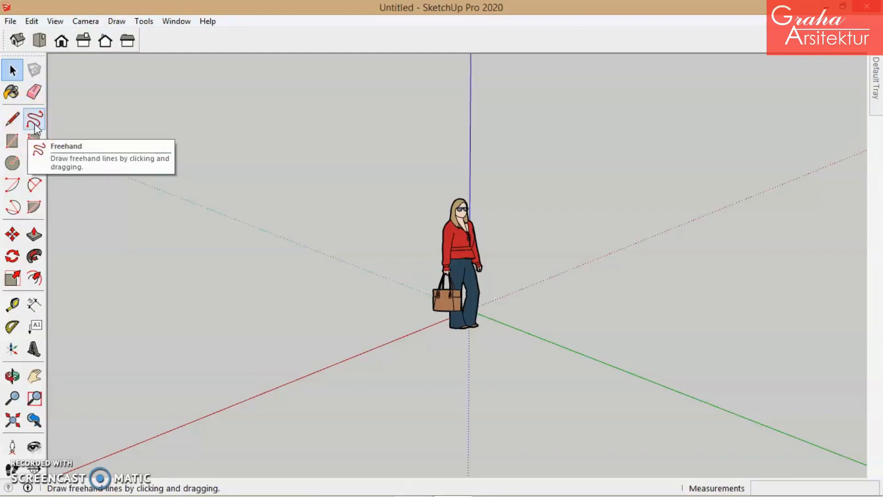
left_click(10, 148)
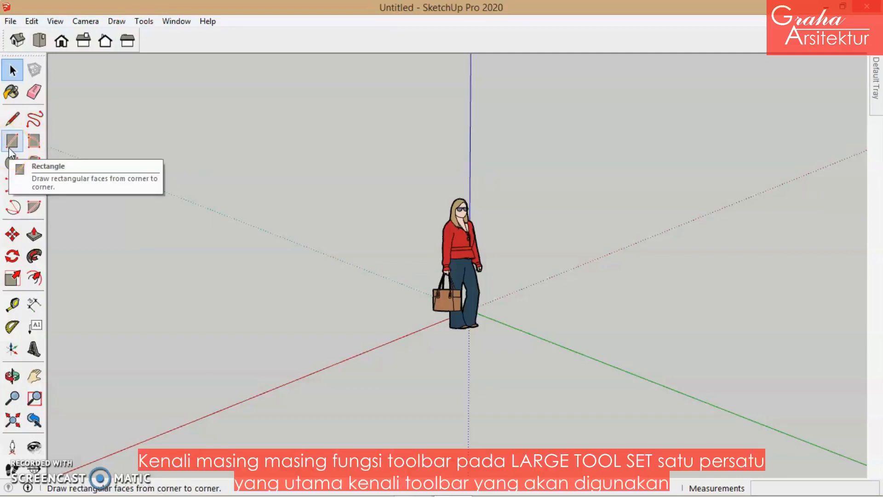
left_click(7, 150)
left_click(19, 148)
left_click(31, 146)
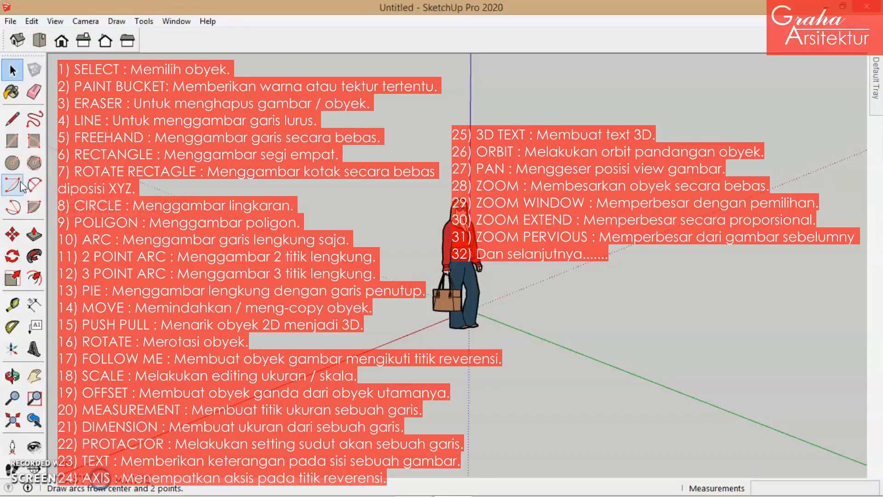
left_click(35, 185)
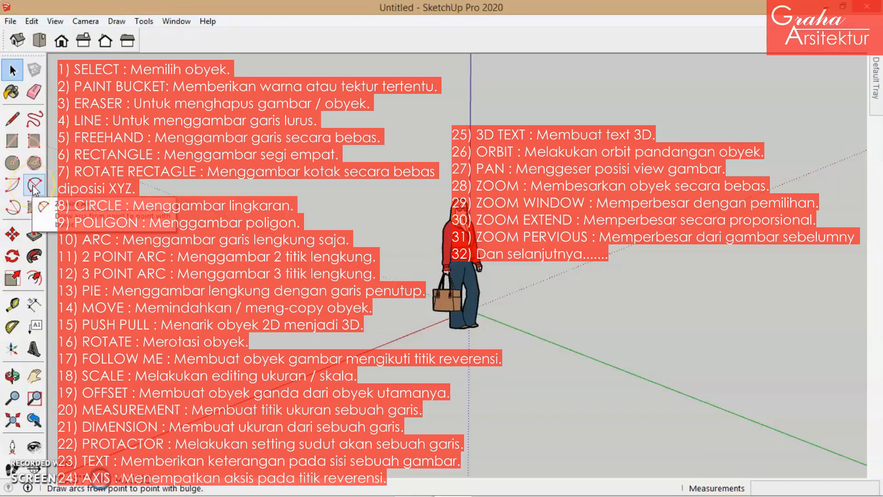
left_click(13, 206)
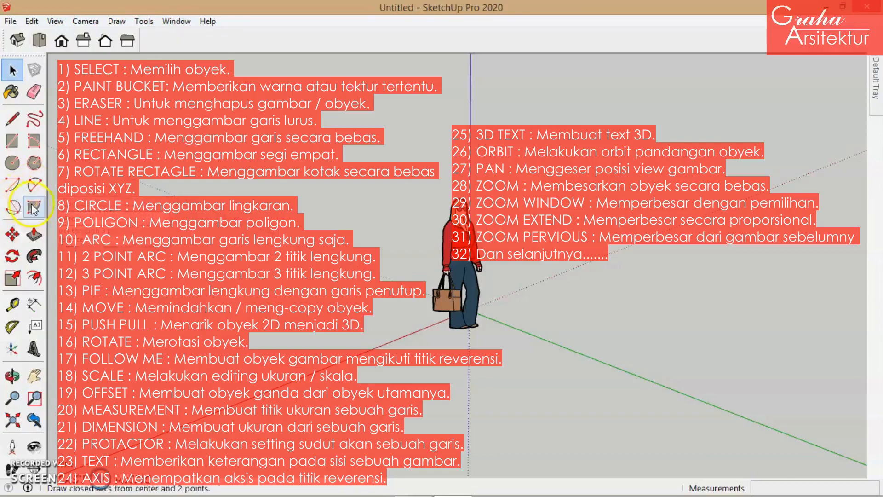
left_click(35, 207)
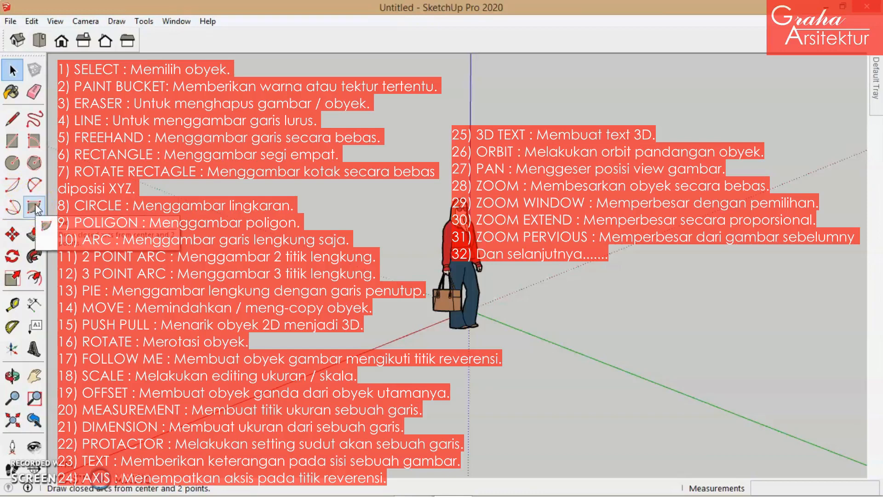
Examine the descriptions of the Move, Push/Pull, Rotate, Follow Me, Scale and Offset editing tools
left_click(11, 235)
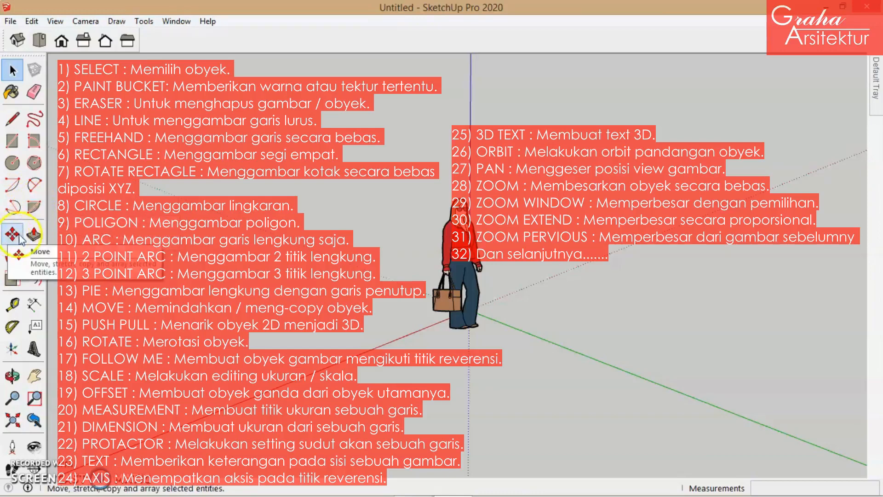
left_click(35, 236)
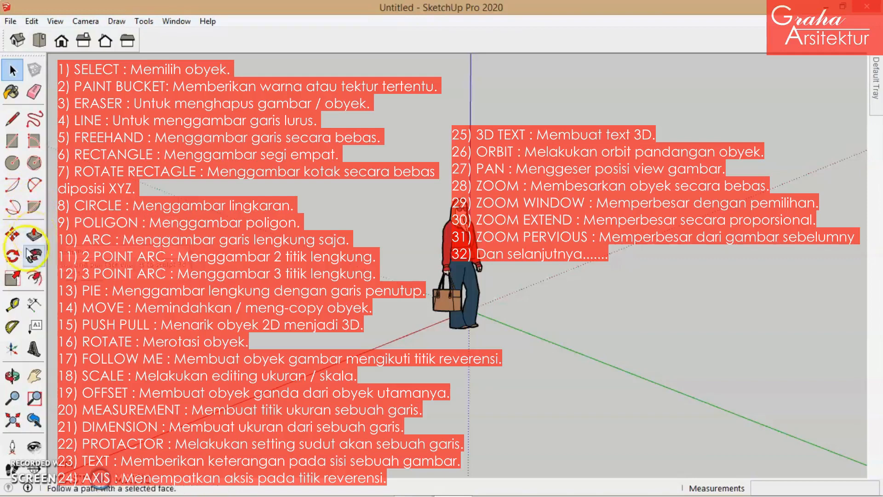
left_click(12, 258)
left_click(35, 256)
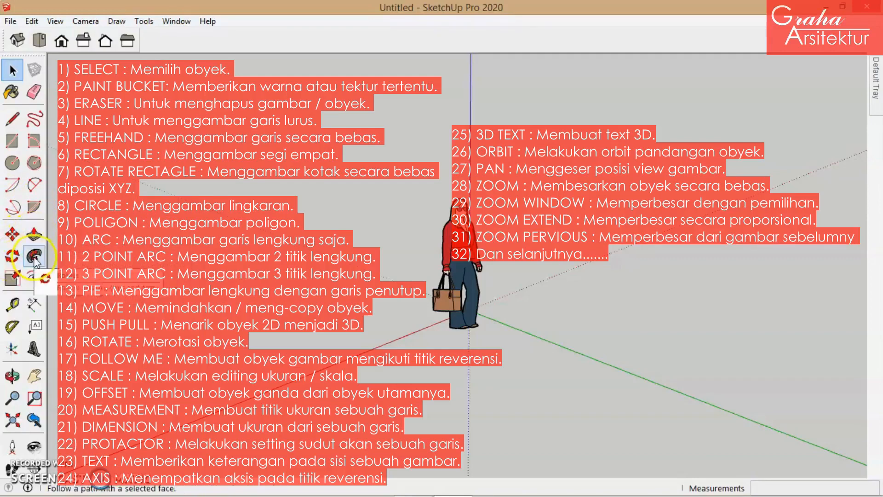
left_click(15, 278)
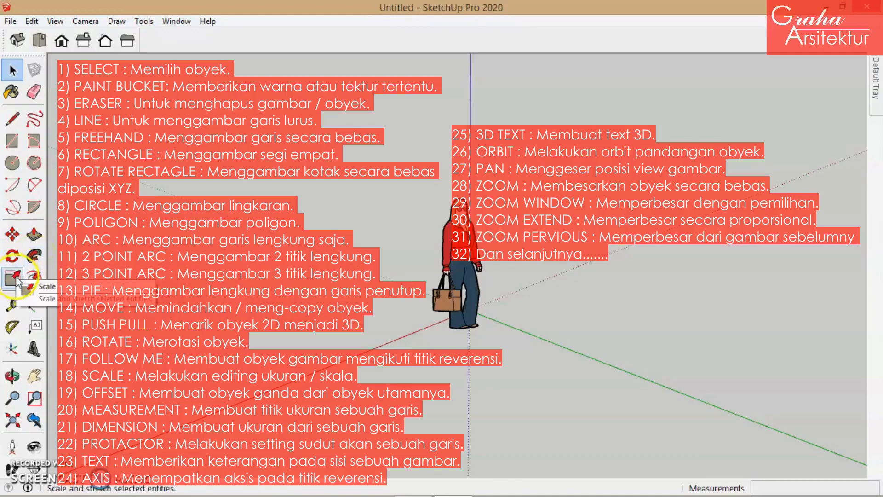
left_click(37, 280)
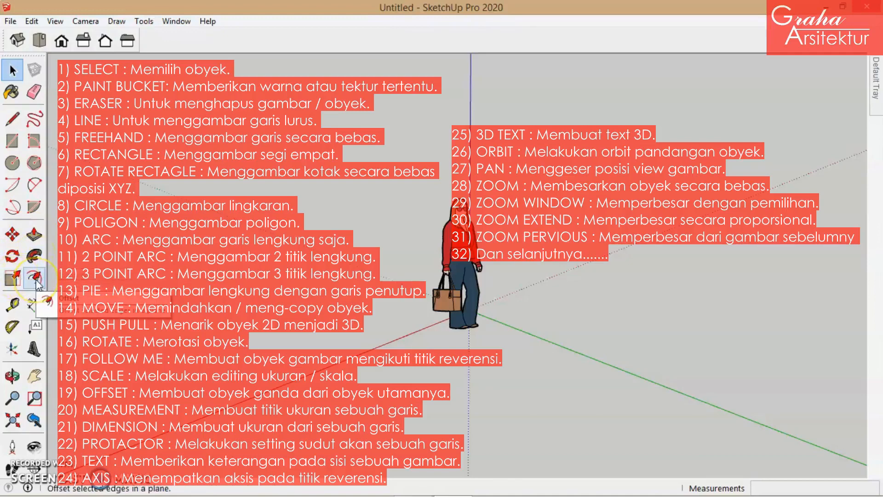
Examine the descriptions of the Tape Measure, Dimension, Protractor, Text, Axes and 3D Text tools
left_click(15, 305)
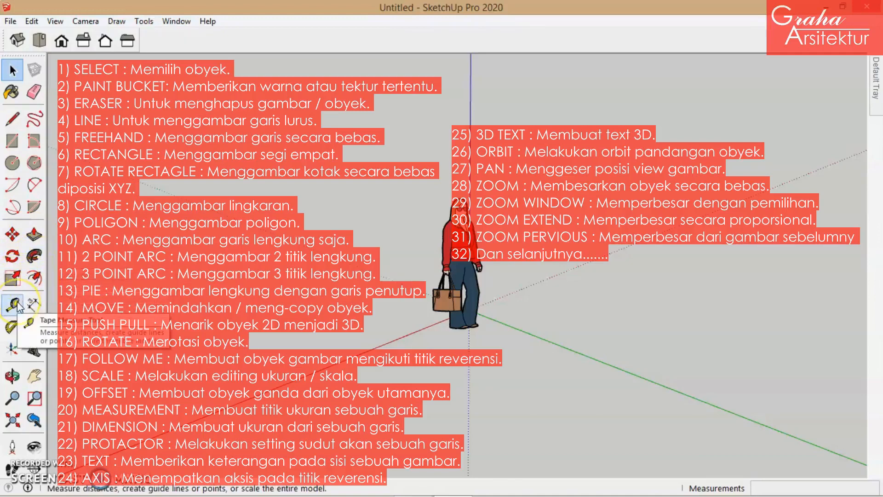
left_click(30, 305)
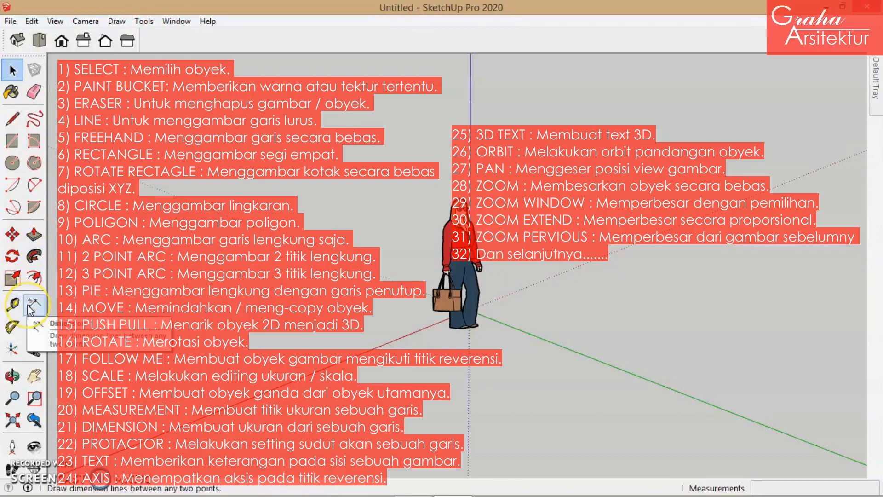
left_click(12, 328)
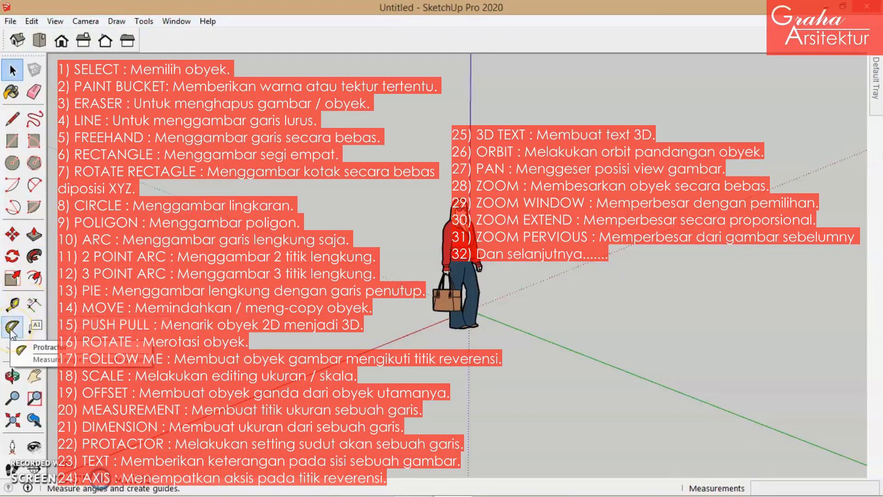
left_click(36, 327)
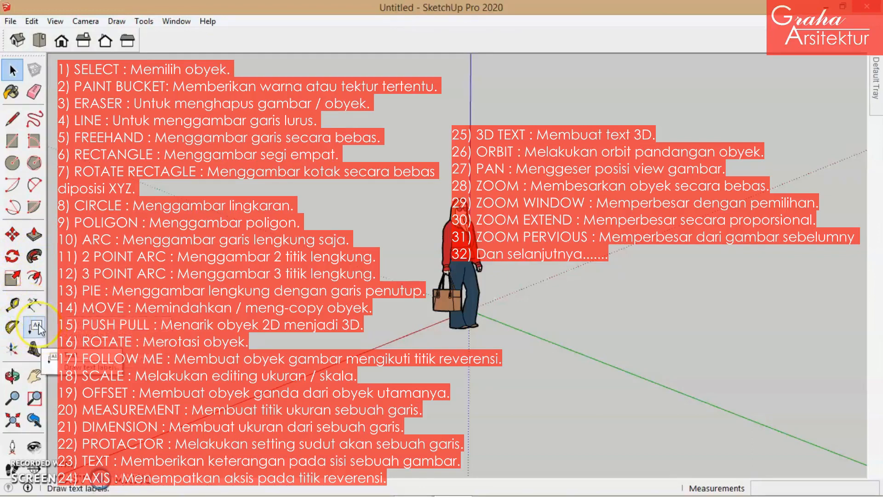
left_click(12, 350)
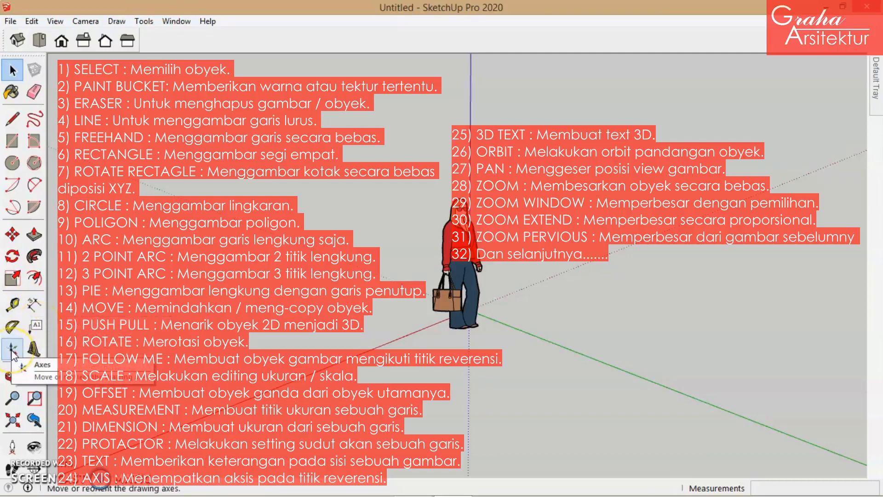
left_click(34, 349)
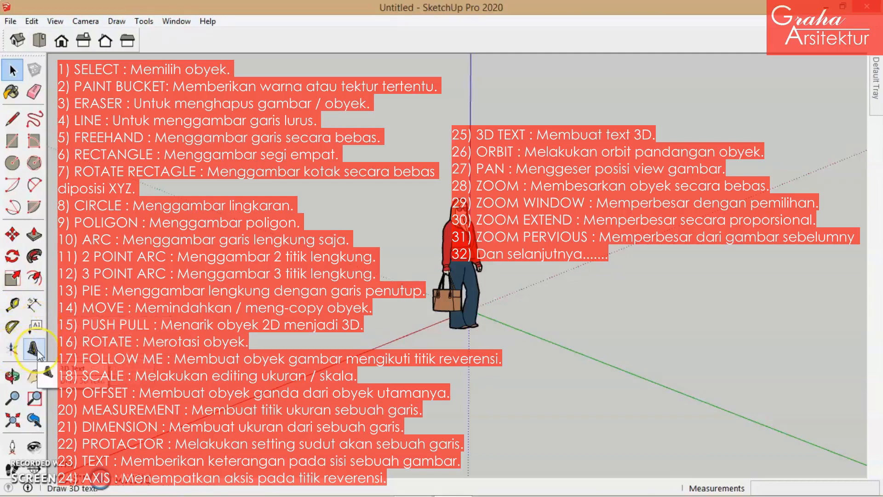
Examine the descriptions of the camera tools, from Orbit and the zoom tools to Position Camera and Look Around
left_click(13, 376)
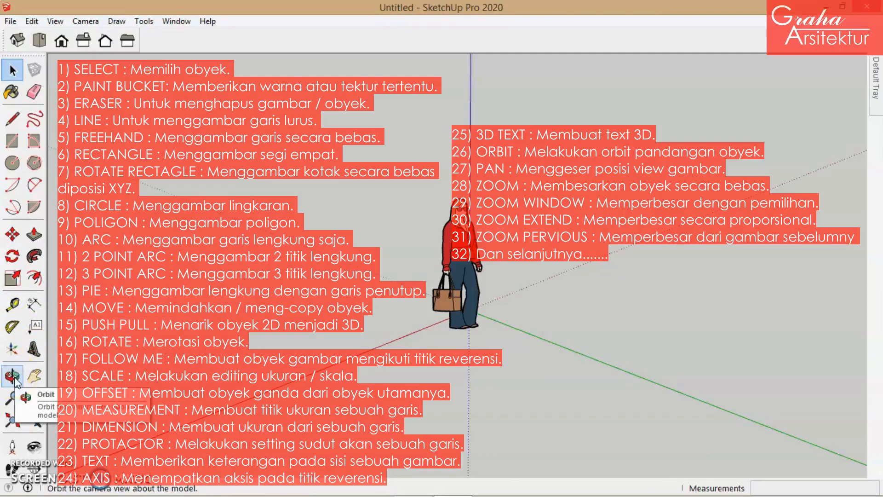
left_click(13, 397)
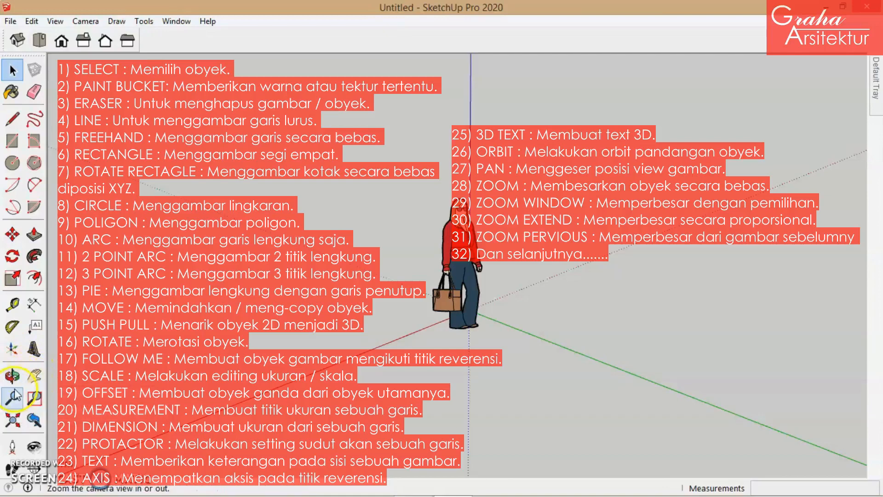
left_click(34, 397)
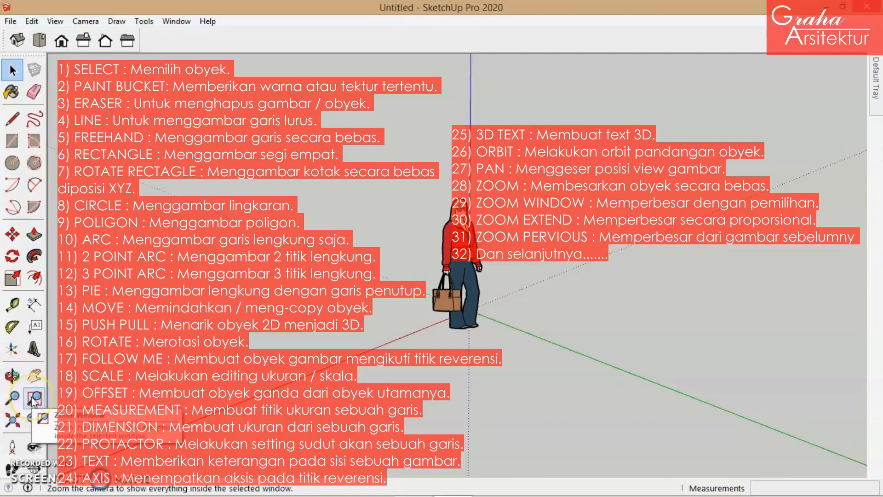
left_click(13, 419)
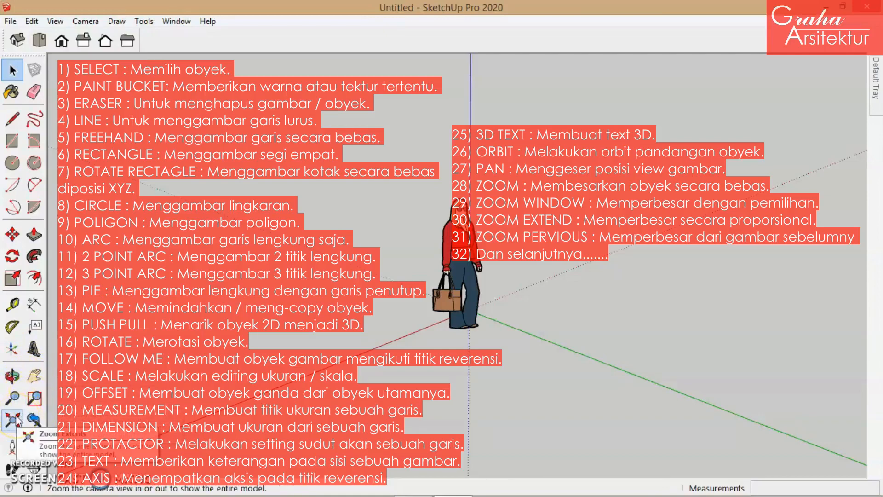
left_click(33, 420)
left_click(14, 447)
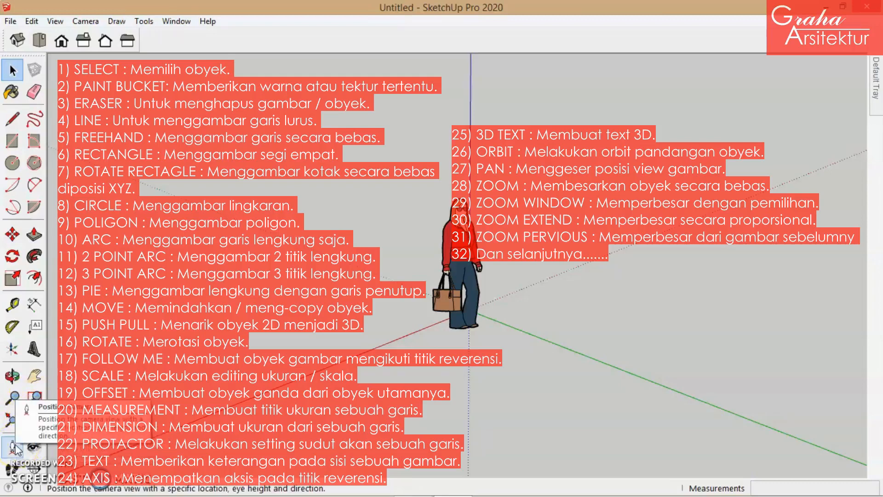
left_click(33, 448)
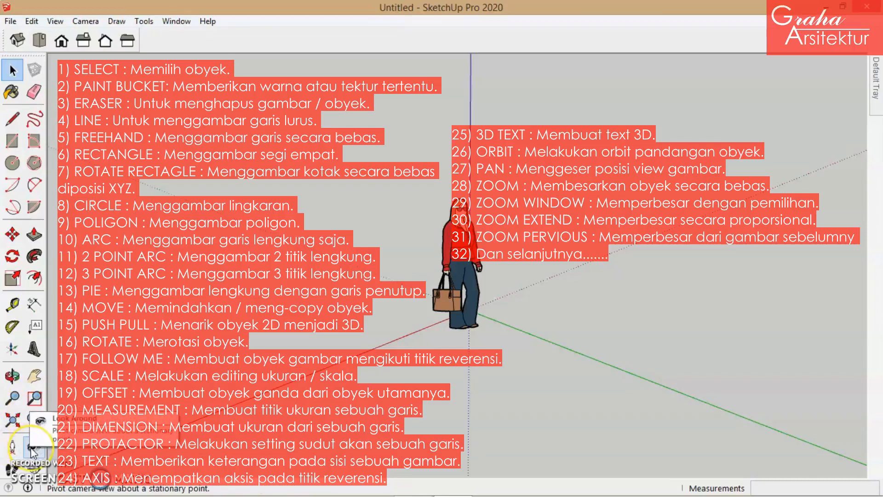
left_click(32, 467)
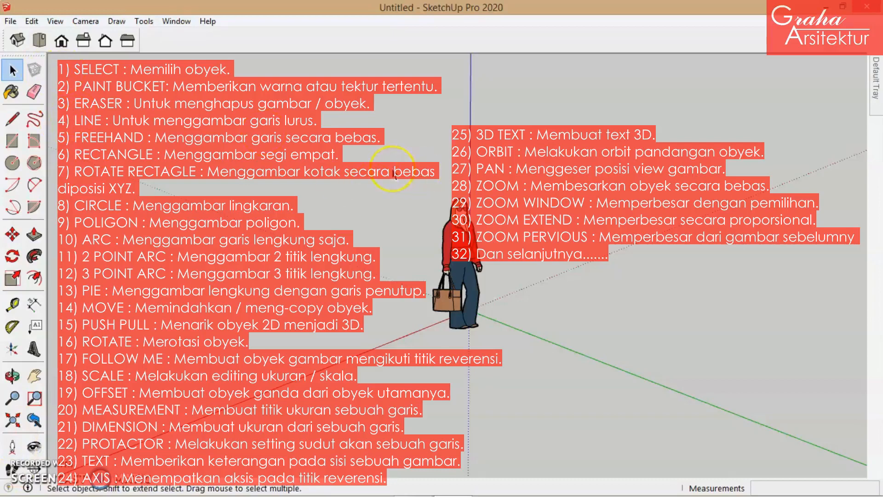
Select the standing figure at the origin and delete it from the model
left_click_drag(392, 168, 545, 395)
key("Delete")
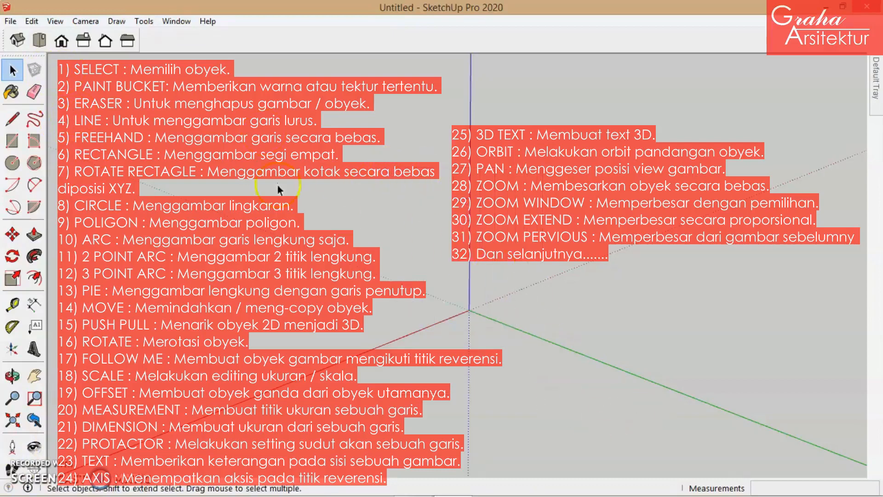
Set the camera to the Top view with Parallel Projection
left_click(40, 41)
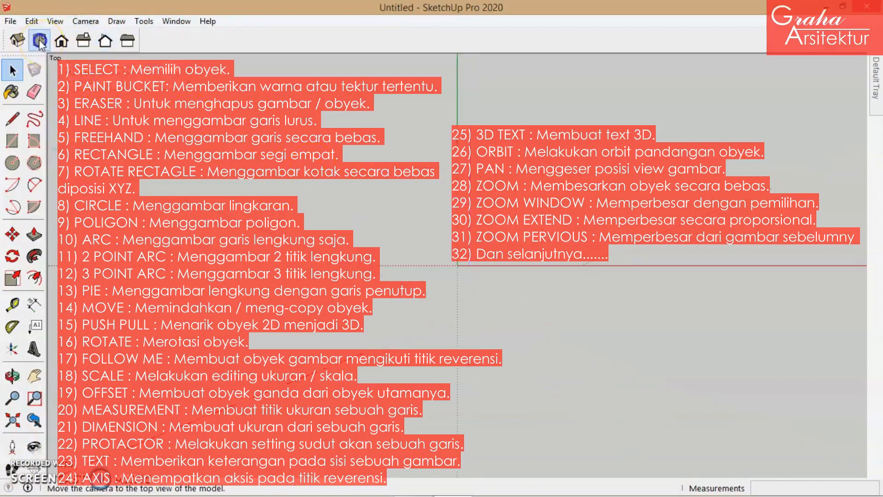
left_click(86, 21)
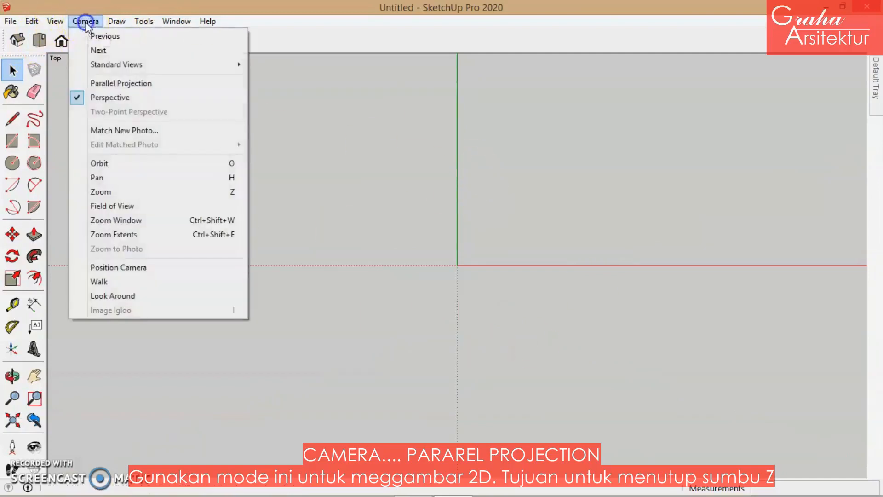
left_click(119, 83)
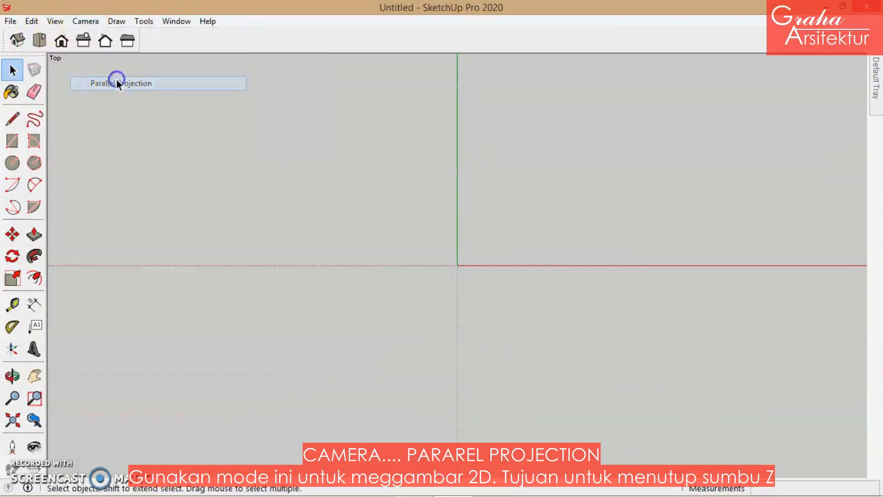
Orbit around the axes, return the camera to the Top view and check the active projection mode
key("o")
left_click_drag(478, 211, 292, 117)
middle_click_drag(292, 117, 592, 345)
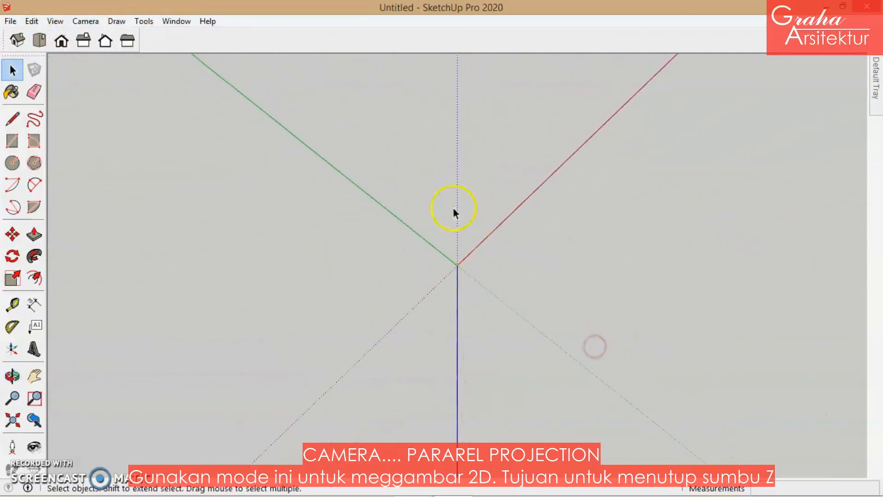
left_click(37, 37)
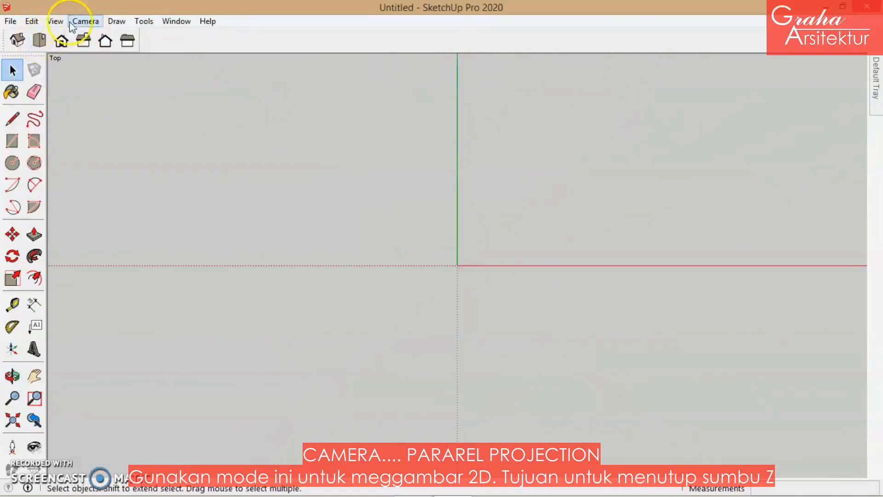
left_click(88, 22)
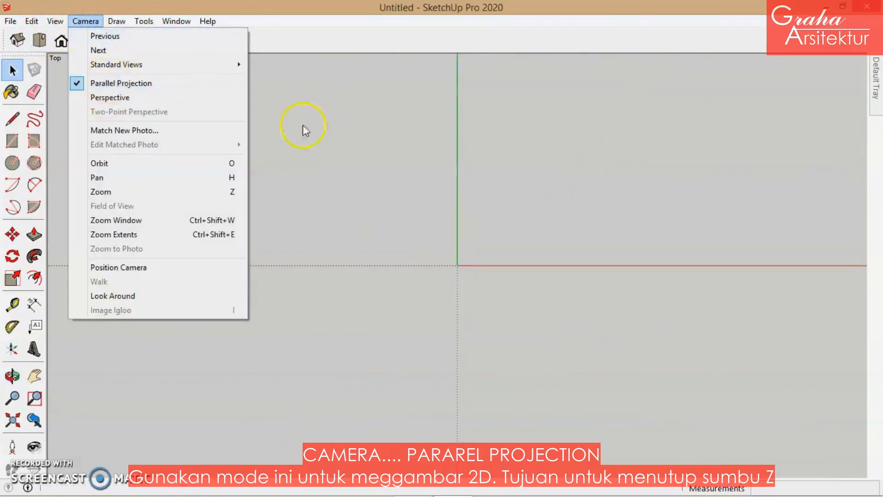
left_click(348, 78)
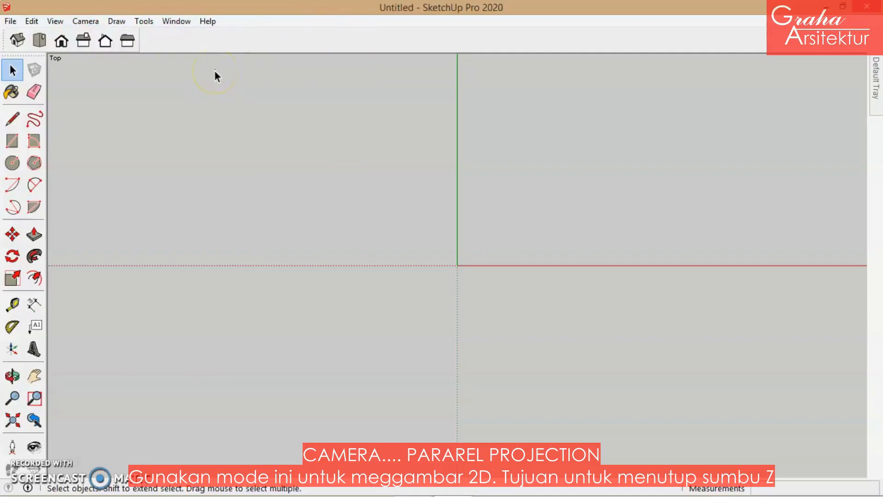
Import Tugas.jpg as an image and place it at its default size beside the green axis
left_click(9, 22)
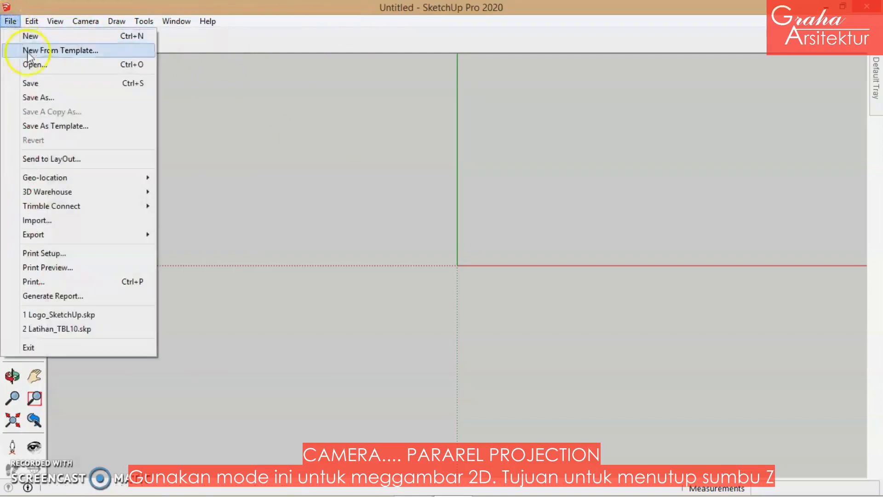
mouse_move(83, 236)
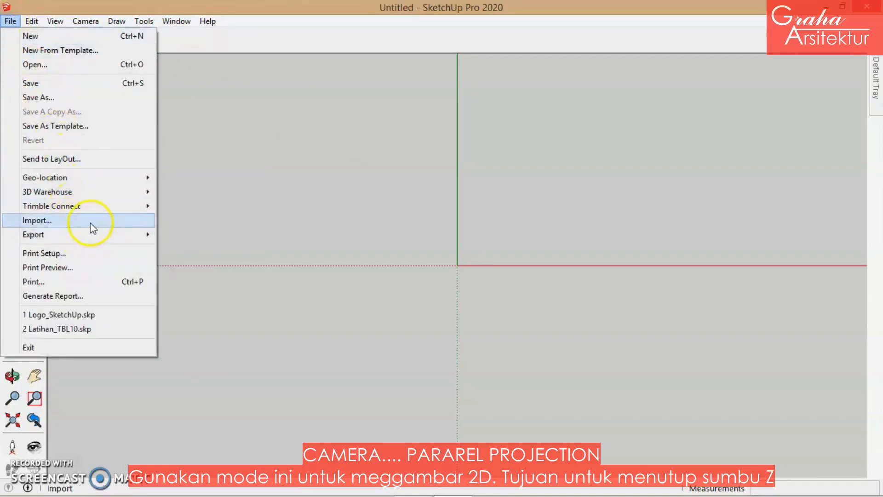
left_click(90, 221)
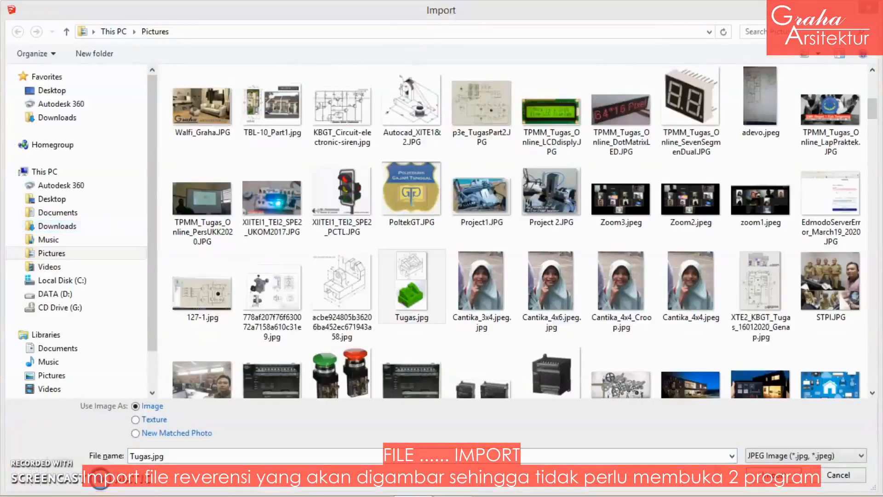
left_click(409, 295)
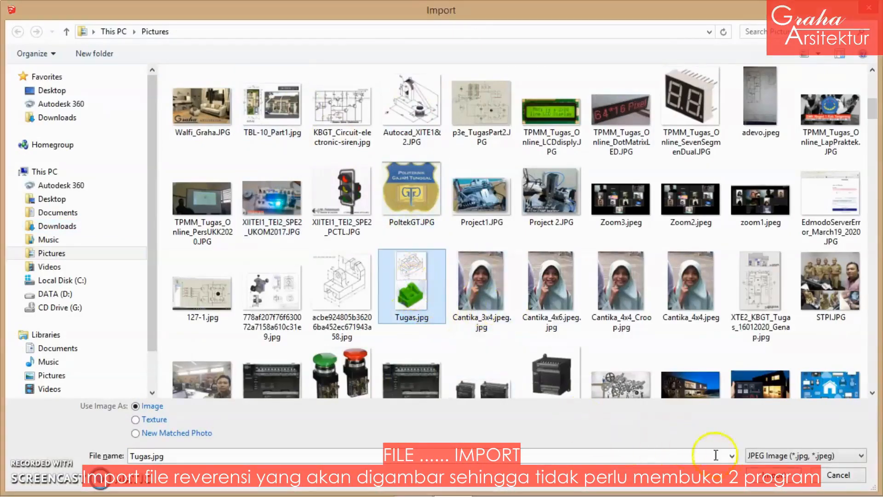
left_click(771, 476)
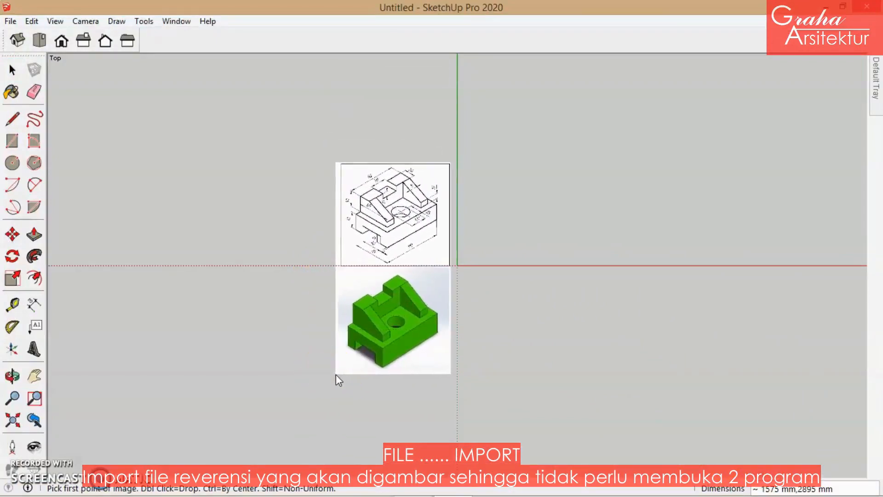
scroll(335, 375, "up", 3)
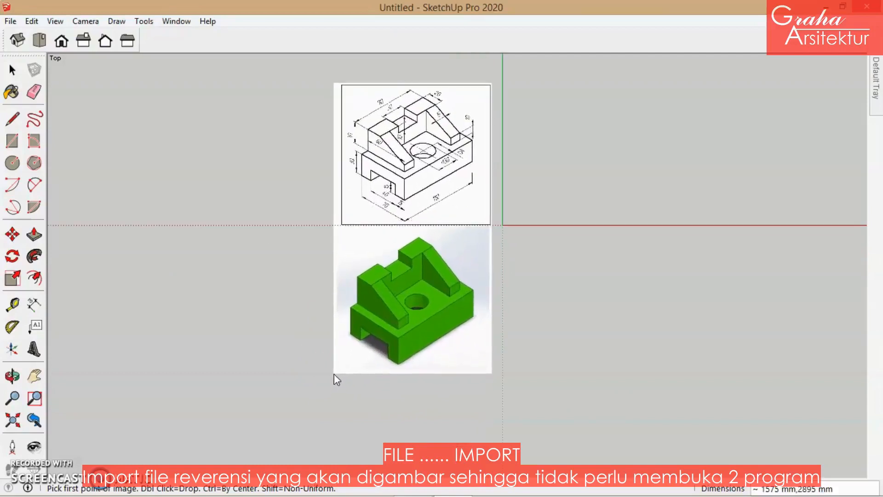
double_click(334, 373)
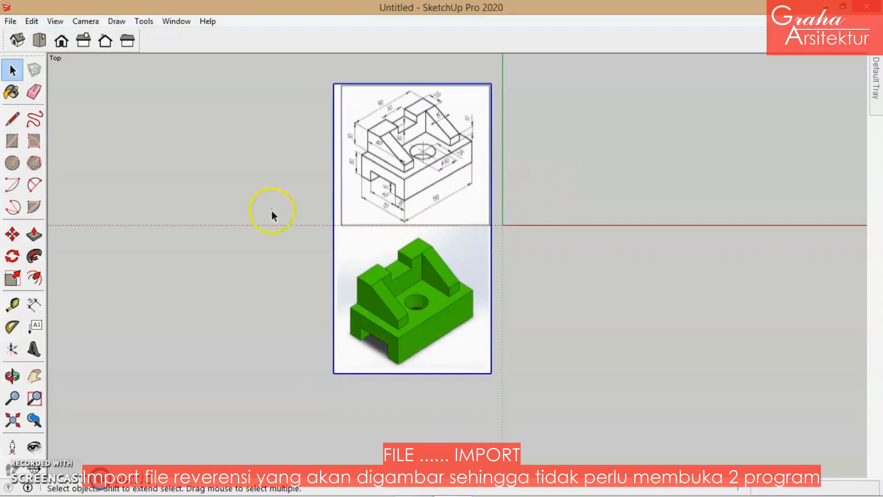
Examine the dimensioned isometric drawing and the green solid in the reference image to read the part's sizes
scroll(264, 203, "down", 2)
scroll(557, 156, "up", 3)
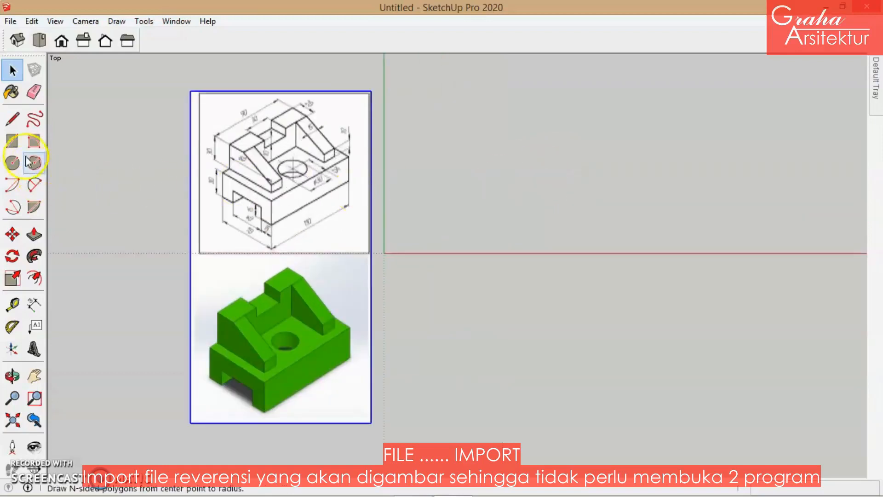
scroll(263, 154, "up", 3)
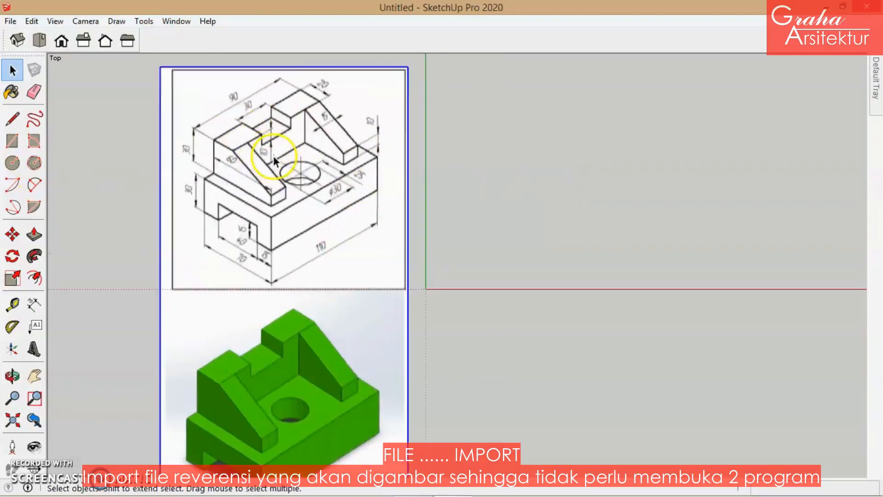
scroll(281, 127, "up", 2)
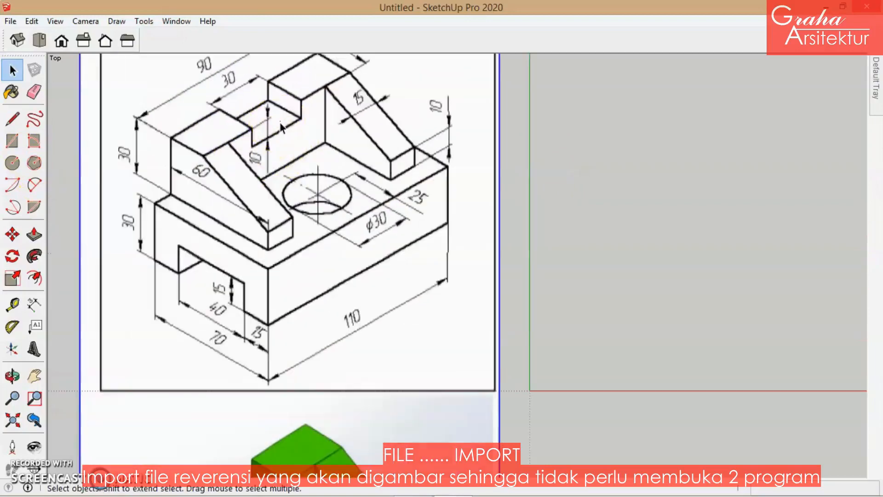
scroll(279, 123, "down", 4)
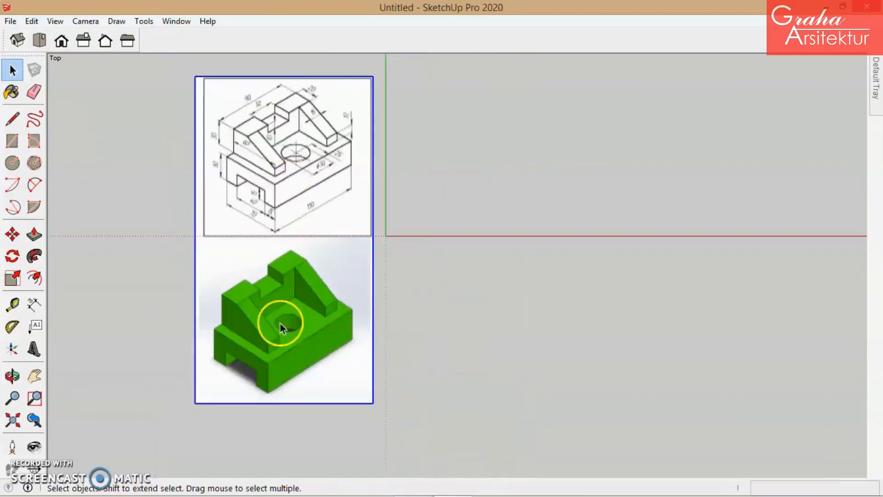
scroll(288, 346, "up", 3)
scroll(289, 346, "down", 4)
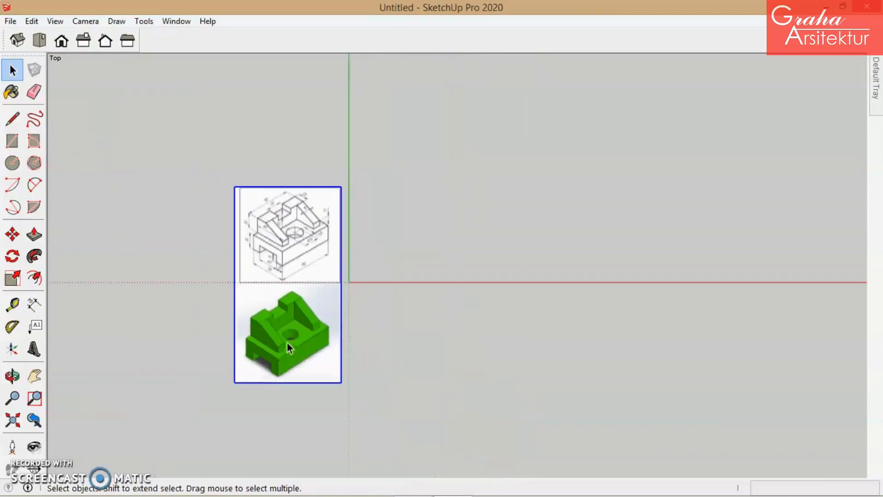
scroll(322, 203, "up", 3)
scroll(323, 204, "up", 1)
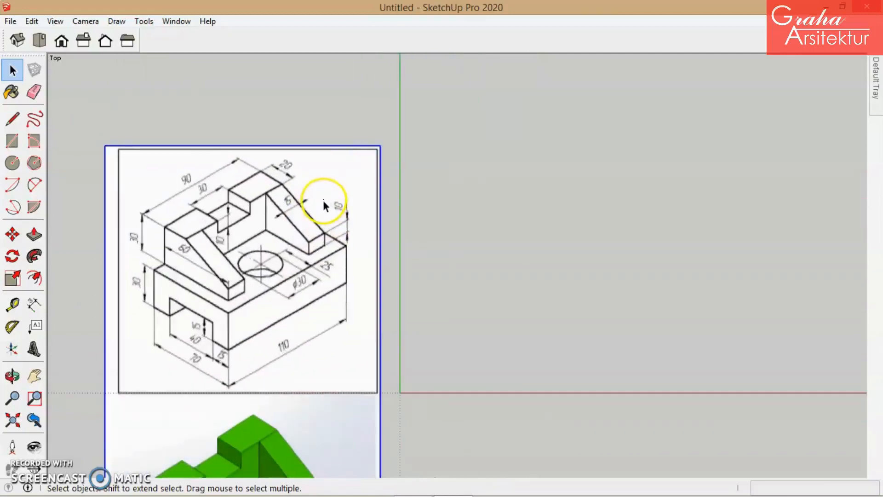
scroll(285, 339, "up", 1)
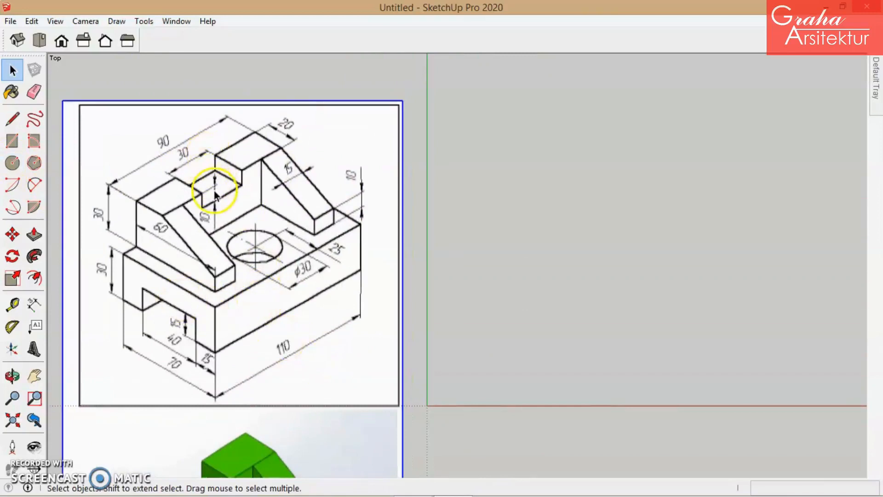
left_click(220, 204)
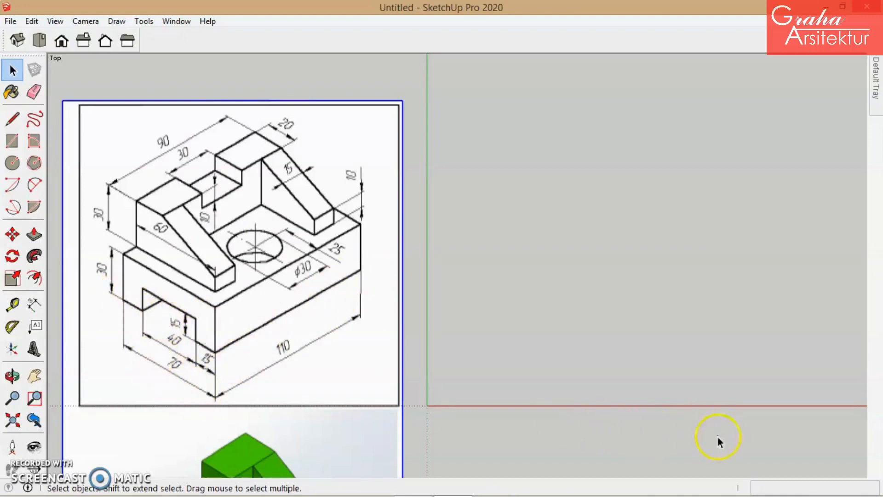
Draw a 110 × 70 mm rectangle with its first corner at the origin
left_click(11, 151)
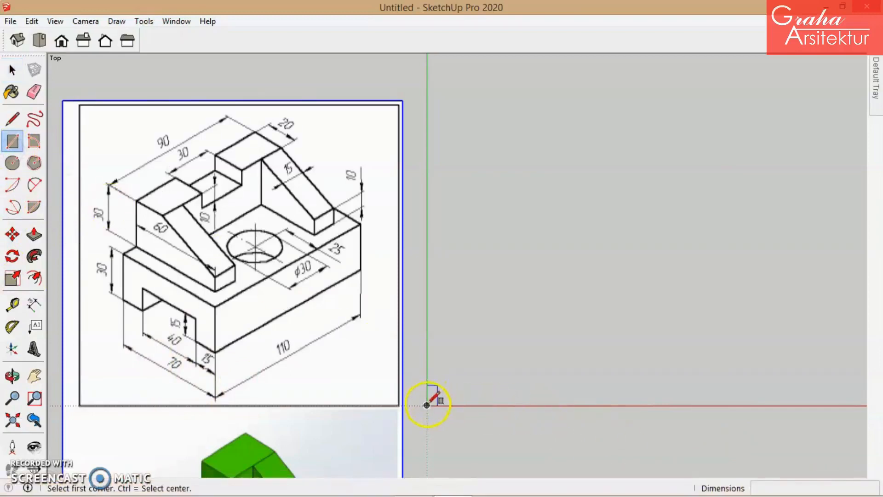
left_click(427, 404)
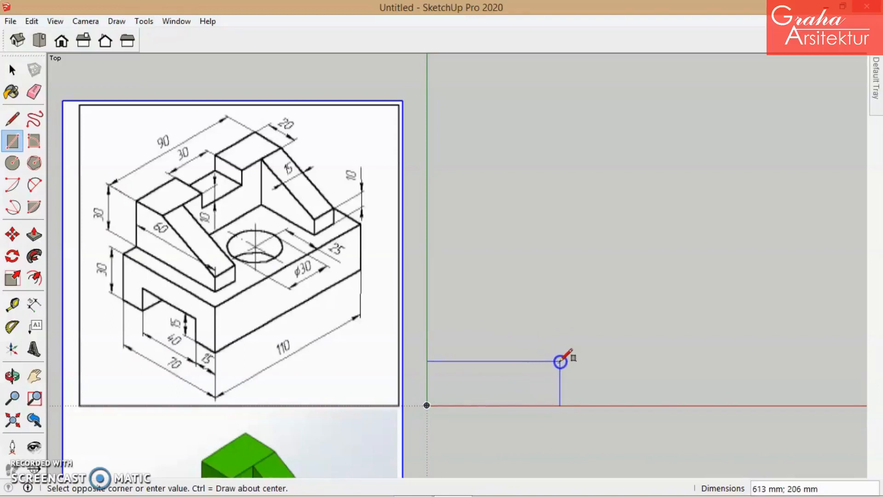
left_click(560, 361)
type("110;70")
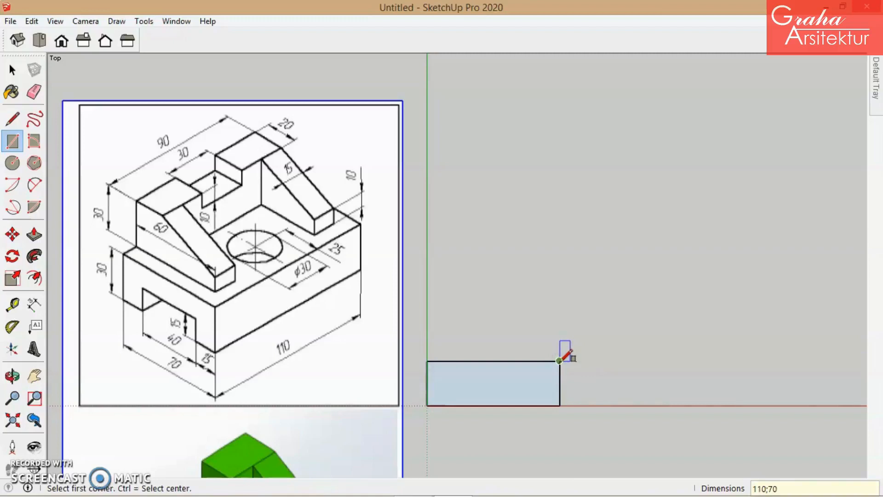
key("Return")
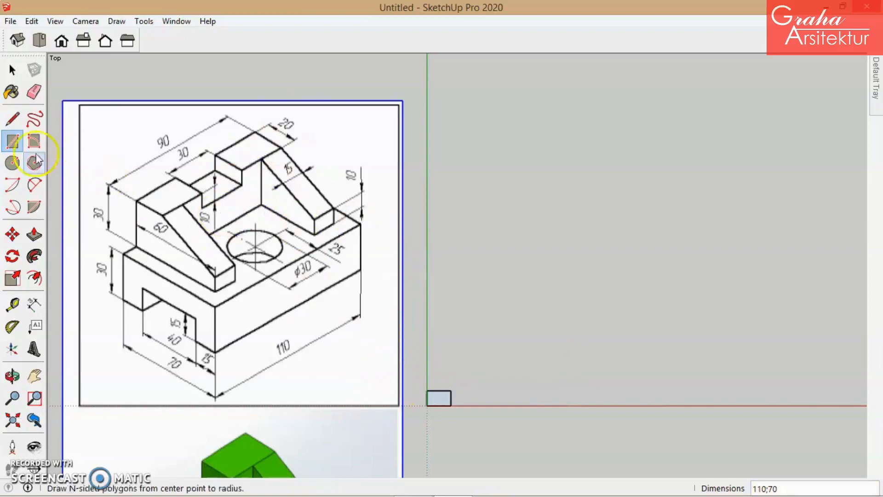
Select the reference image and scale it down uniformly about its opposite corner to suit the small rectangle
left_click(12, 70)
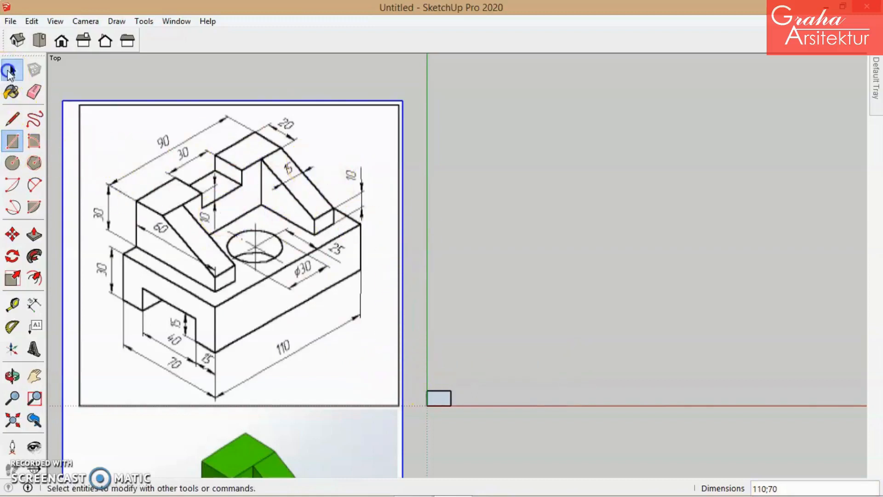
left_click(605, 153)
left_click(315, 195)
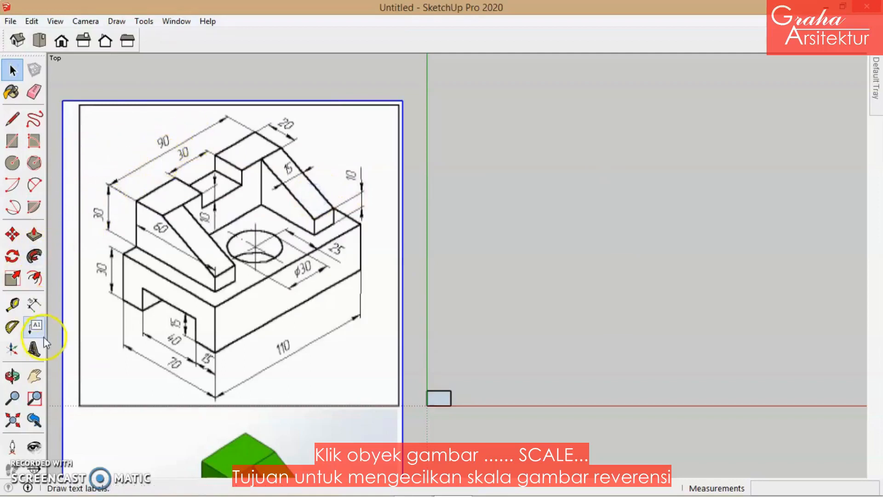
left_click(16, 285)
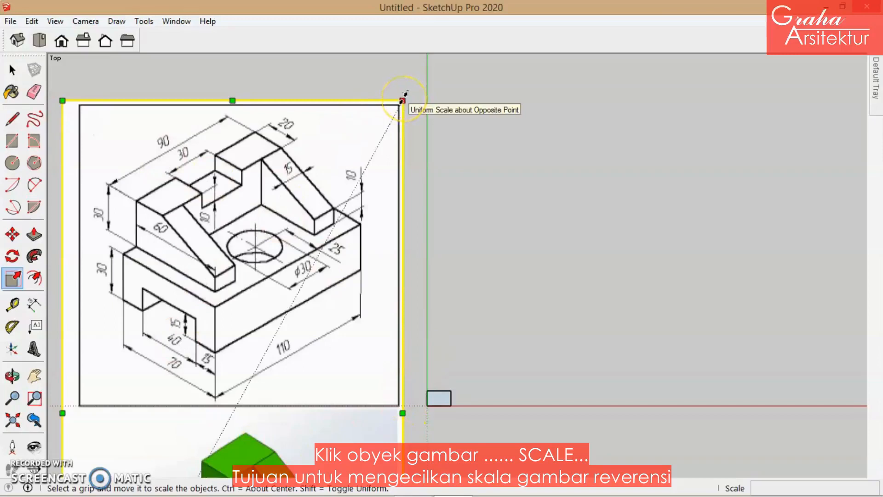
left_click_drag(403, 98, 367, 374)
Move the reduced reference image across the red axis, just short of the green axis and beside the rectangle
key("m")
left_click_drag(372, 404, 396, 395)
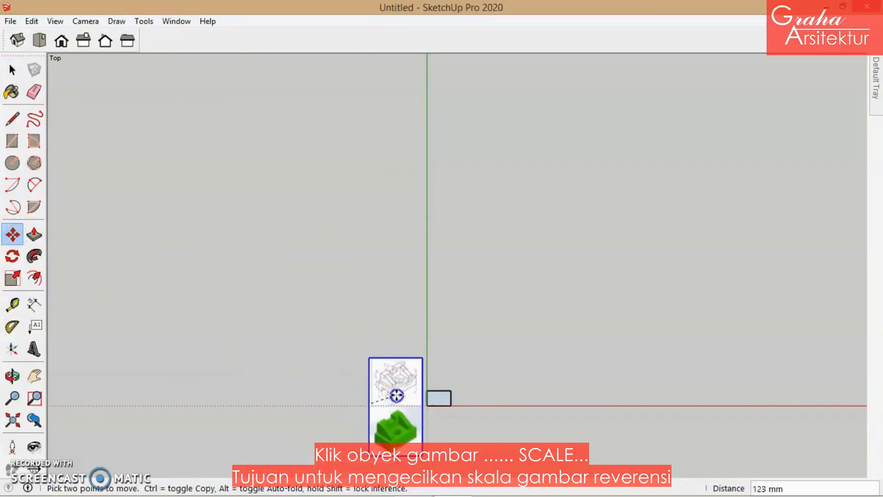
left_click(397, 395)
left_click(518, 370)
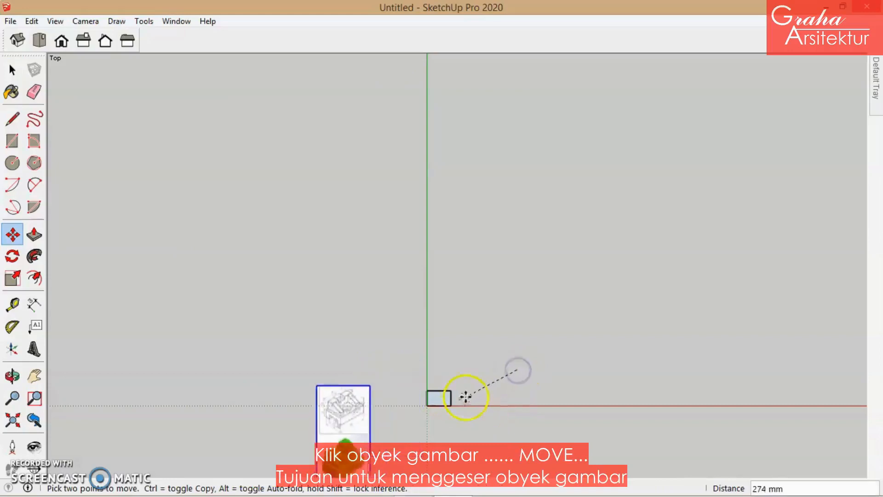
left_click_drag(466, 396, 504, 366)
left_click(504, 366)
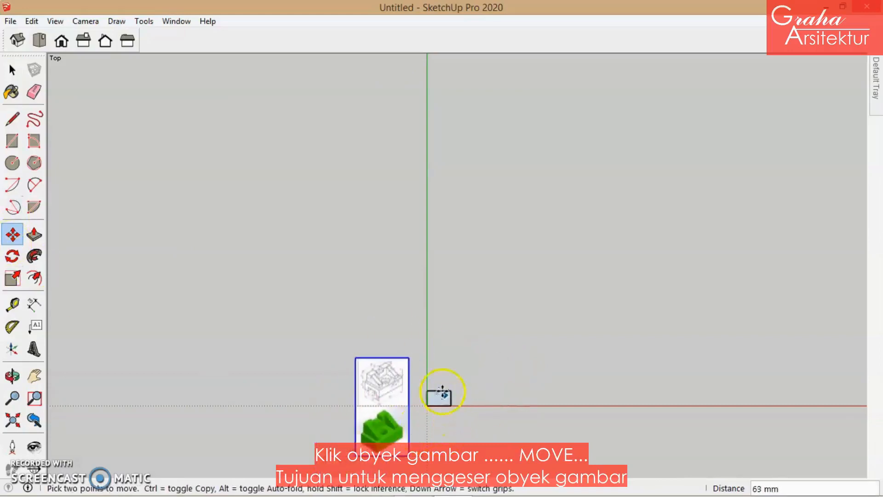
Fit the whole model in view and move the reference image closer to the green axis
left_click(13, 420)
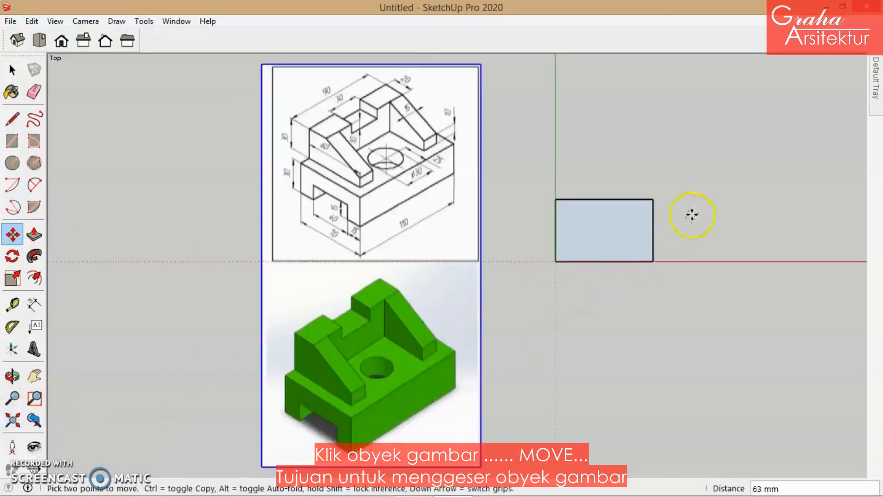
scroll(692, 212, "up", 1)
scroll(830, 113, "up", 2)
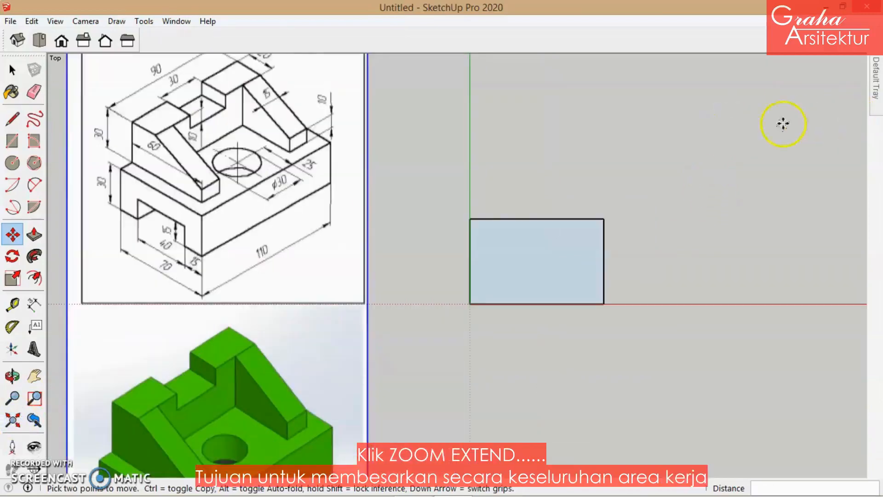
scroll(783, 123, "up", 1)
scroll(517, 163, "down", 2)
scroll(426, 71, "up", 1)
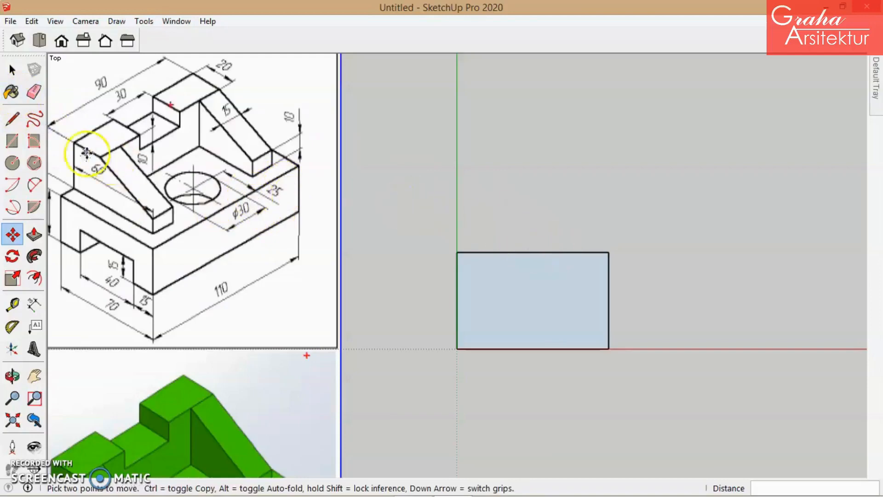
left_click(143, 234)
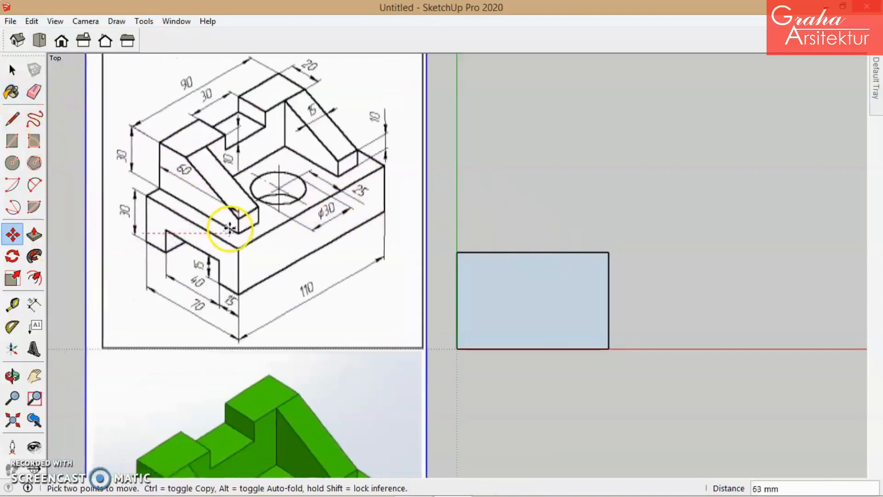
left_click(243, 221)
Scale the reference image uniformly about its opposite corner by a factor of 0.50
scroll(284, 233, "up", 1)
scroll(285, 233, "down", 3)
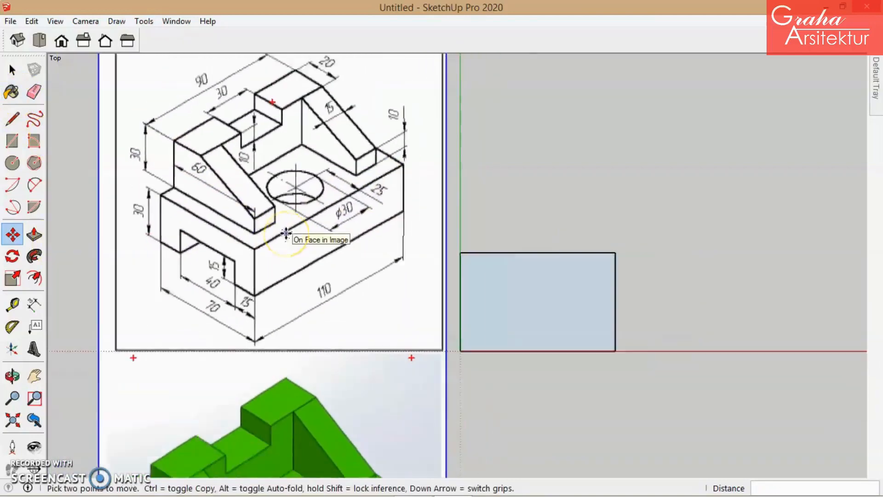
scroll(335, 88, "up", 1)
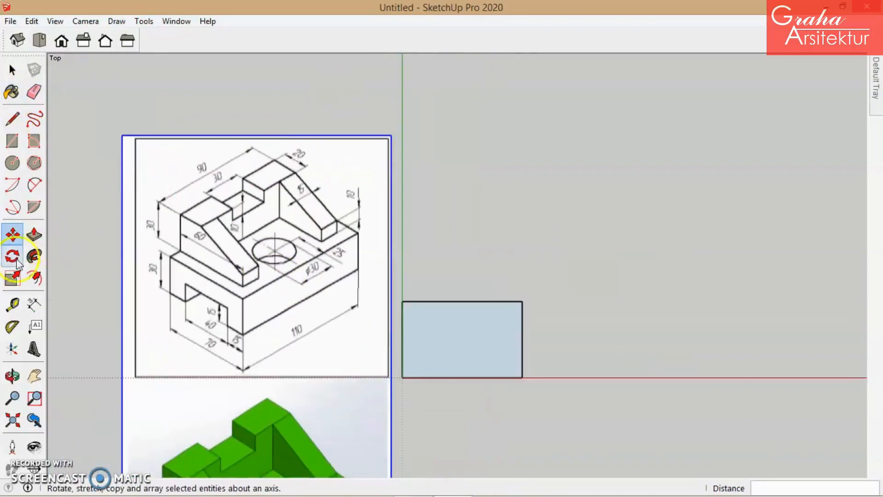
left_click(13, 278)
left_click_drag(390, 135, 241, 361)
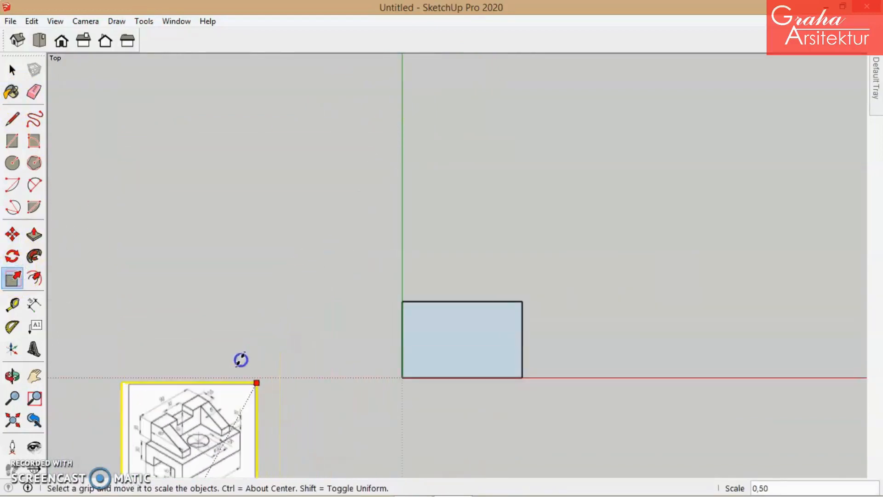
Move the halved reference image about 161 mm, up beside the rectangle and close to the green axis
left_click(14, 239)
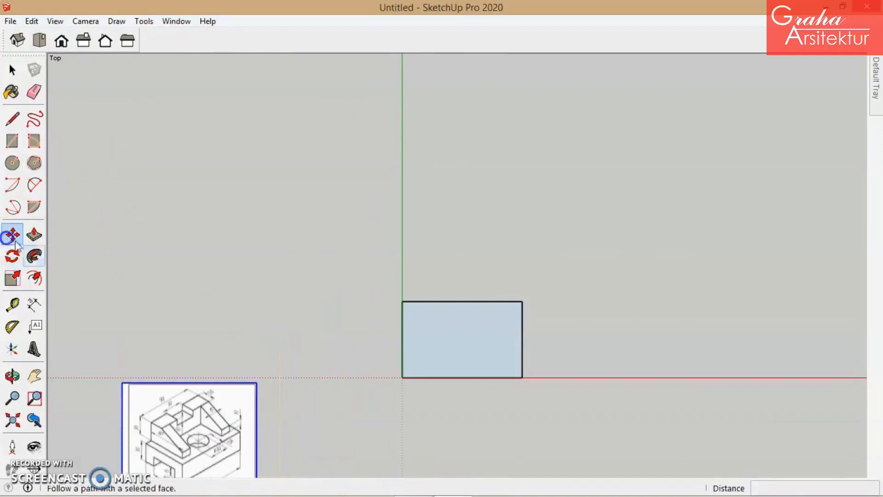
left_click(159, 431)
left_click(285, 308)
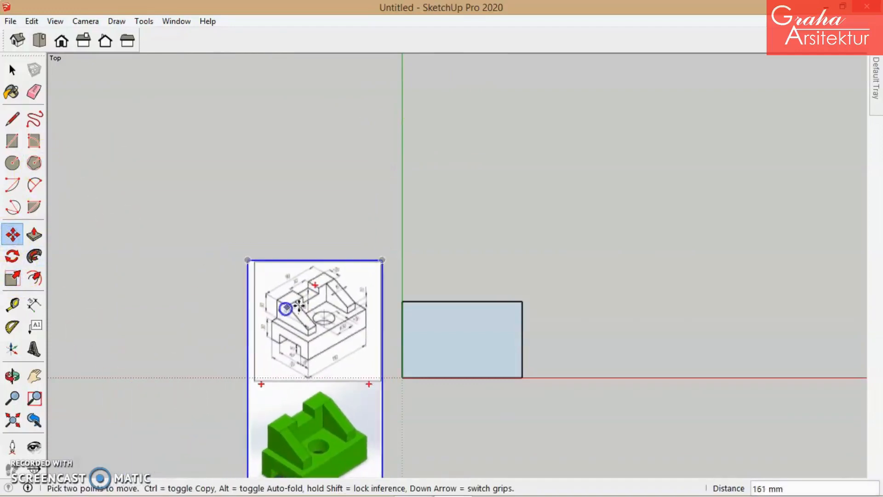
scroll(499, 350, "up", 3)
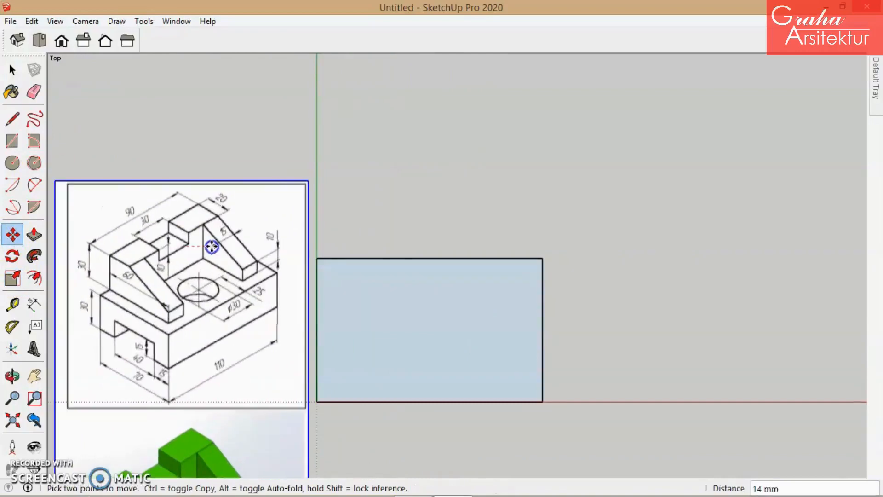
Deselect the reference image beside the base rectangle
key("ctrl+t")
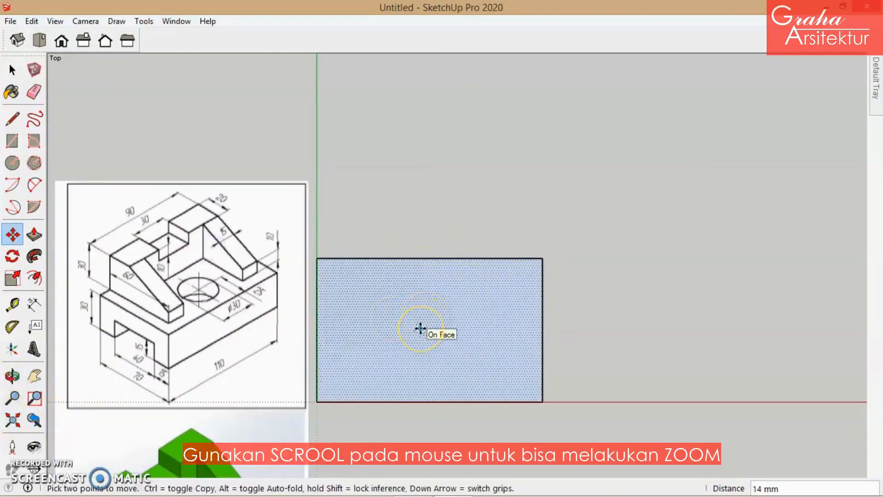
scroll(426, 322, "up", 3)
scroll(425, 322, "down", 3)
scroll(426, 322, "up", 3)
scroll(426, 322, "down", 1)
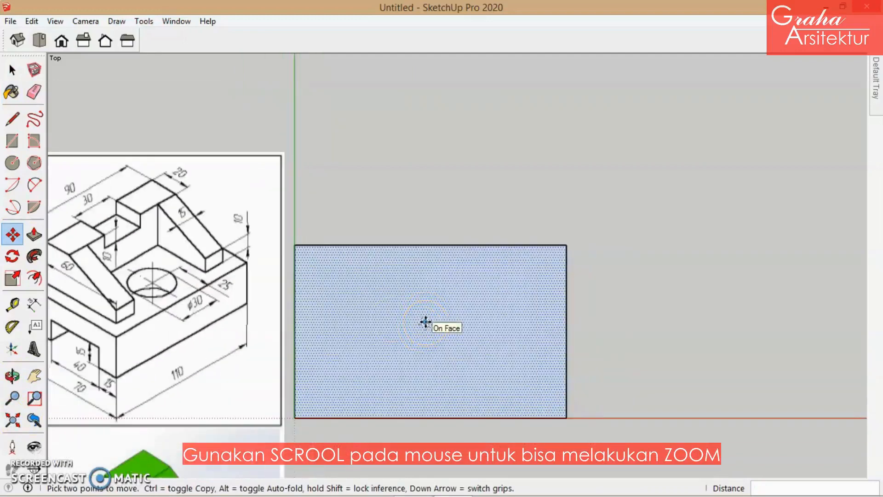
scroll(422, 329, "up", 3)
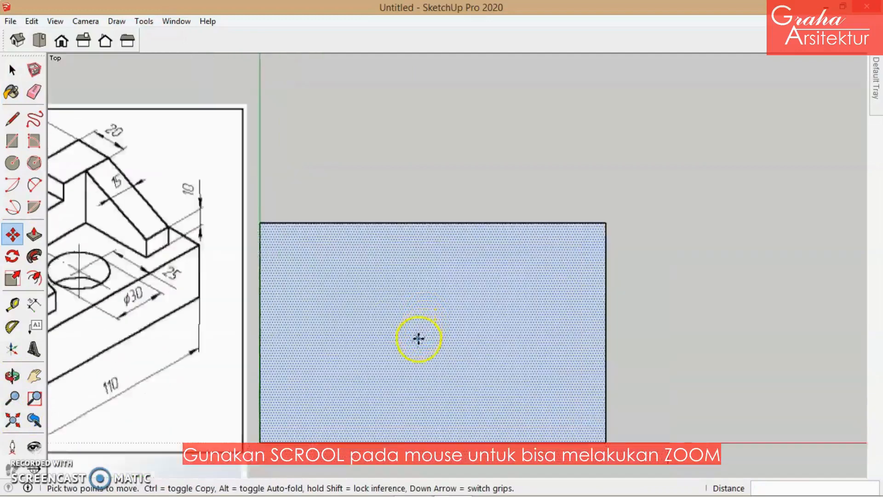
scroll(196, 305, "down", 2)
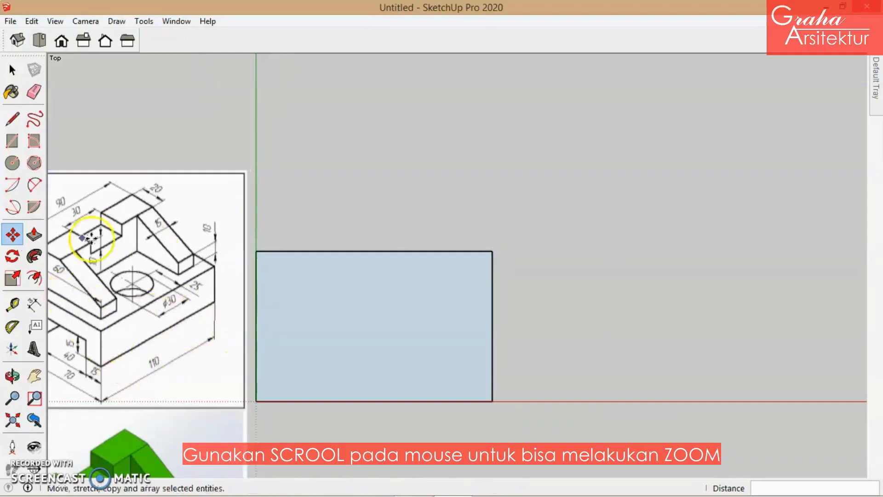
Add linear dimensions to the base rectangle's length along its upper edge and its width along its right edge
left_click(34, 304)
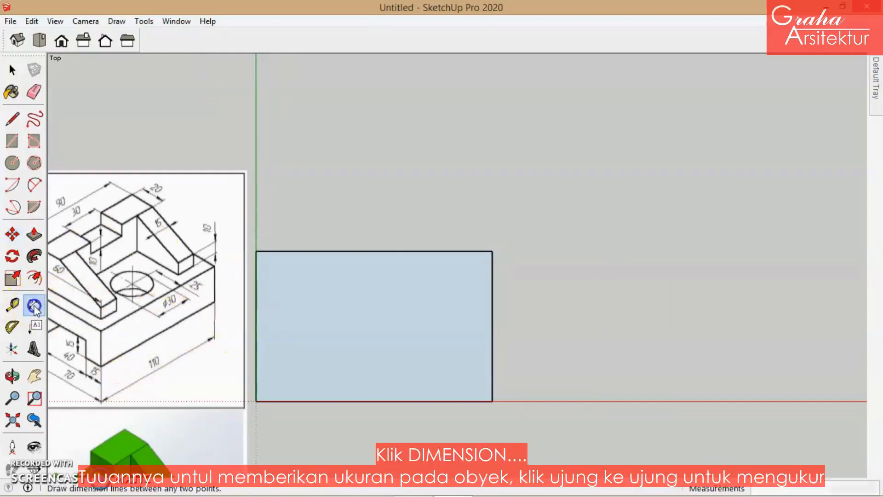
left_click(255, 250)
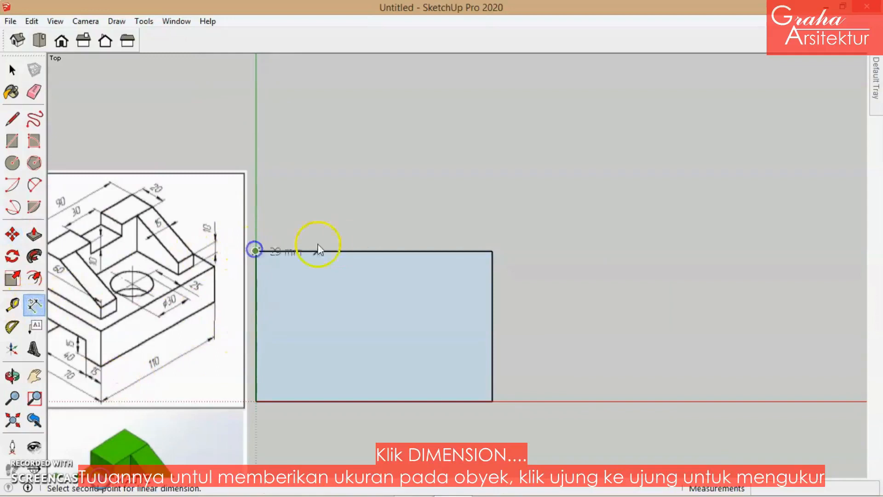
left_click(493, 251)
left_click(464, 185)
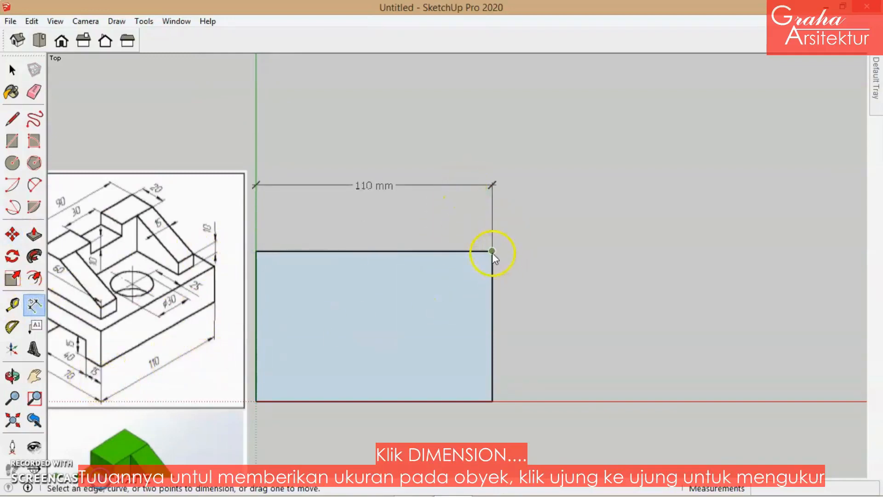
left_click(492, 251)
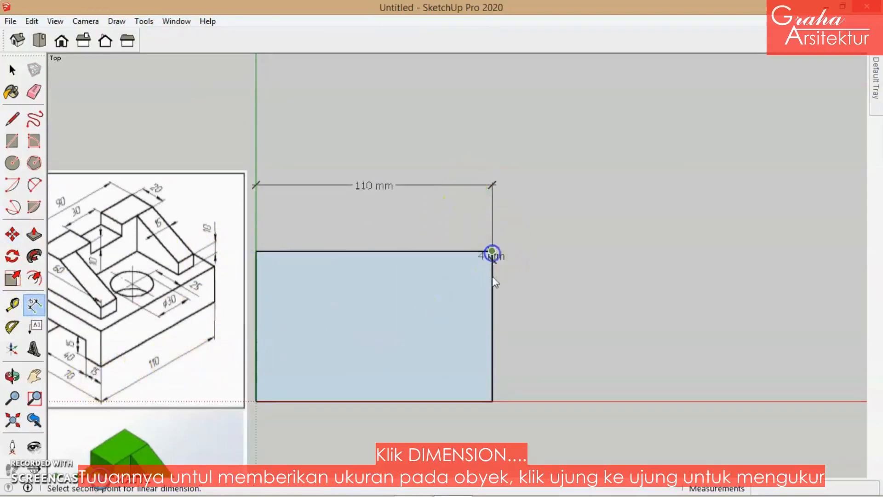
left_click(492, 401)
left_click(566, 384)
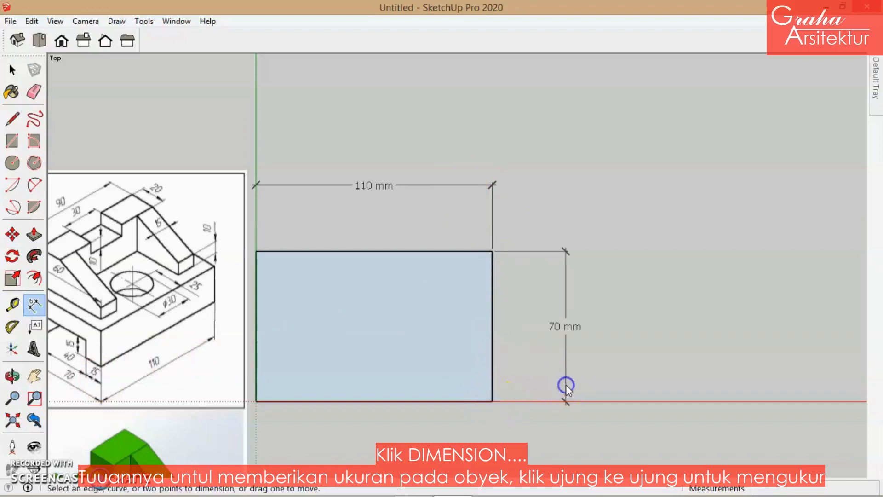
Undo the two dimensions just added to the base rectangle
key("ctrl+z")
key("ctrl+z")
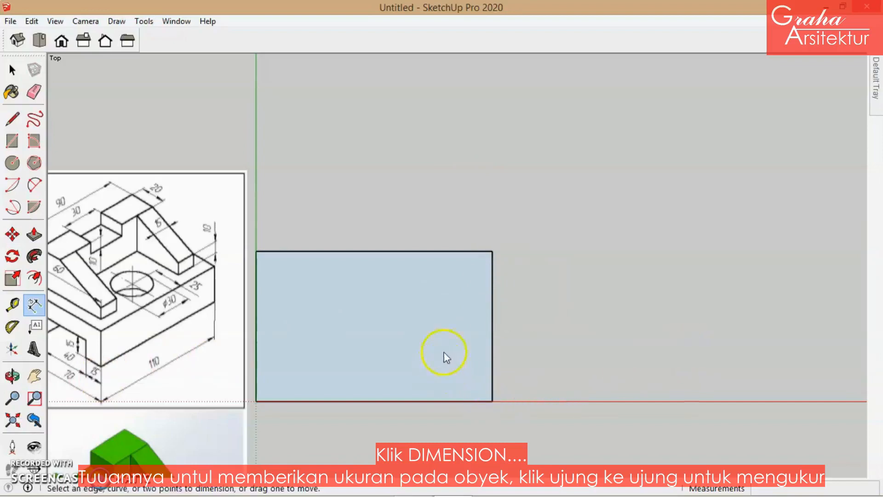
scroll(499, 353, "down", 5)
scroll(186, 322, "up", 4)
scroll(755, 434, "up", 1)
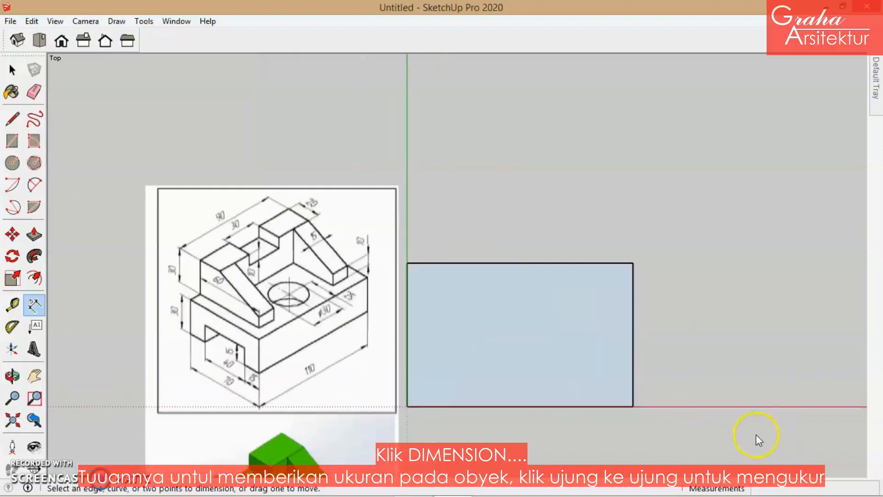
scroll(756, 434, "up", 1)
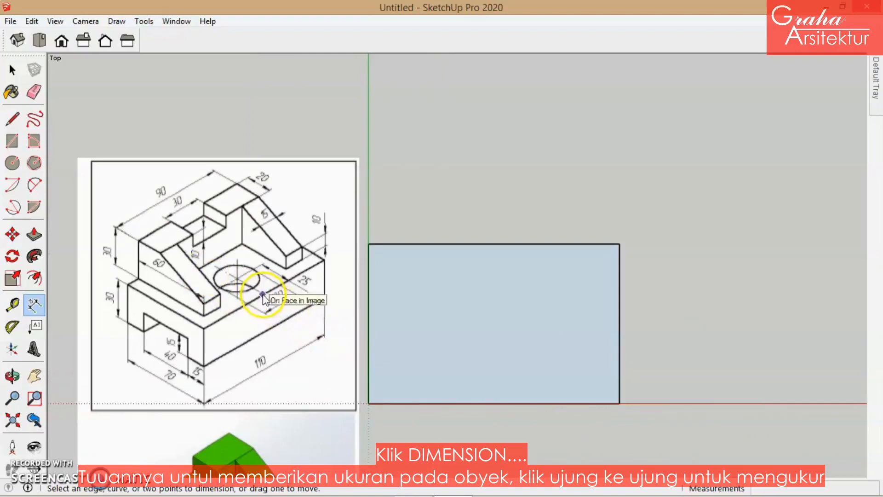
Place a guide point on the rectangle's left edge with the Tape Measure, 25 mm from the corner at the origin
left_click(12, 70)
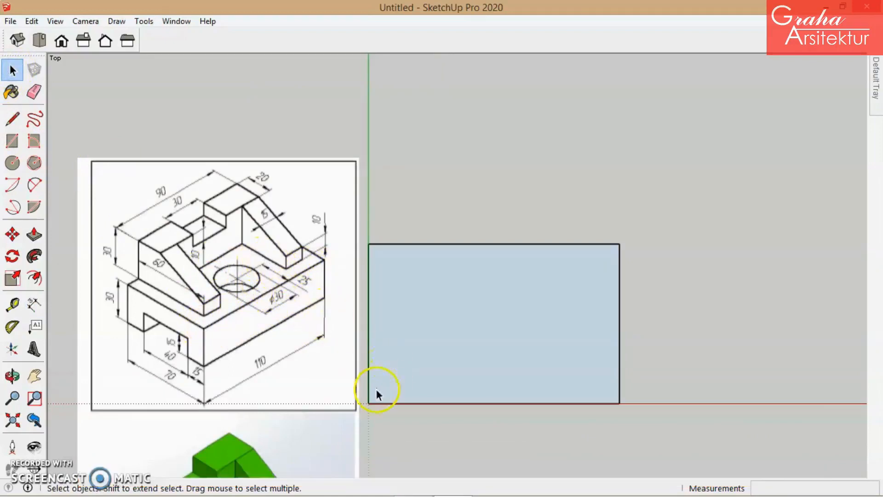
double_click(393, 403)
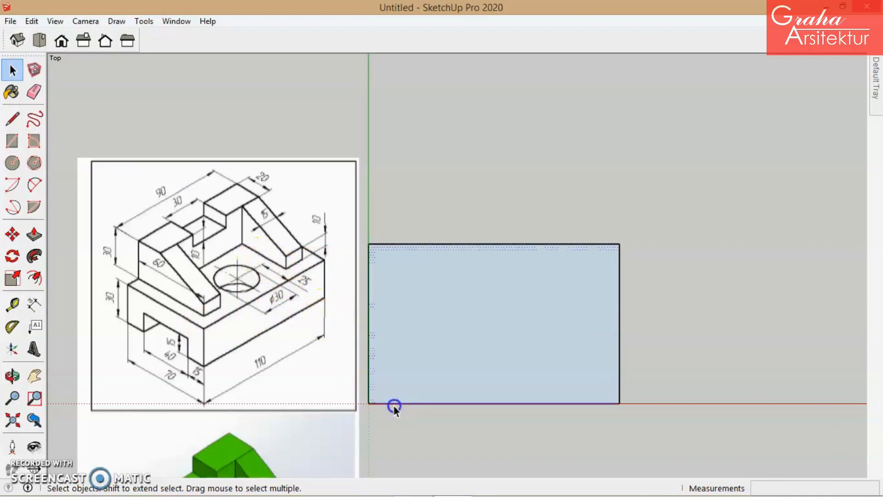
left_click(13, 304)
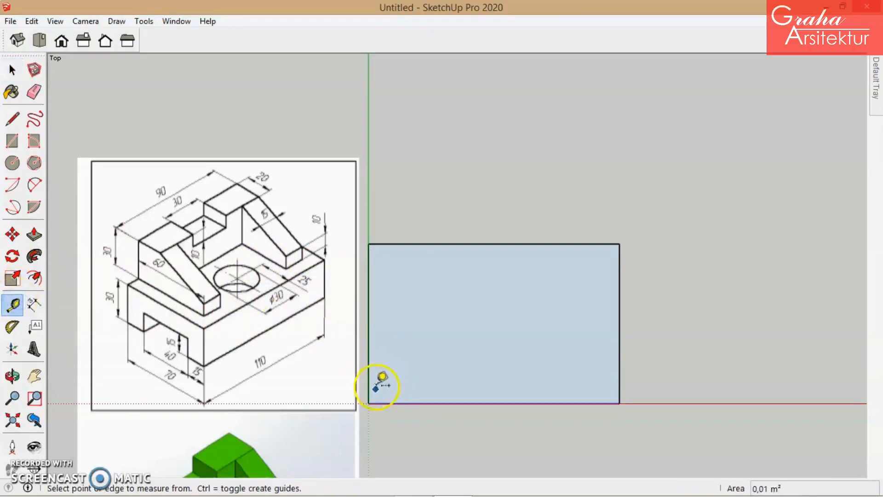
left_click(368, 402)
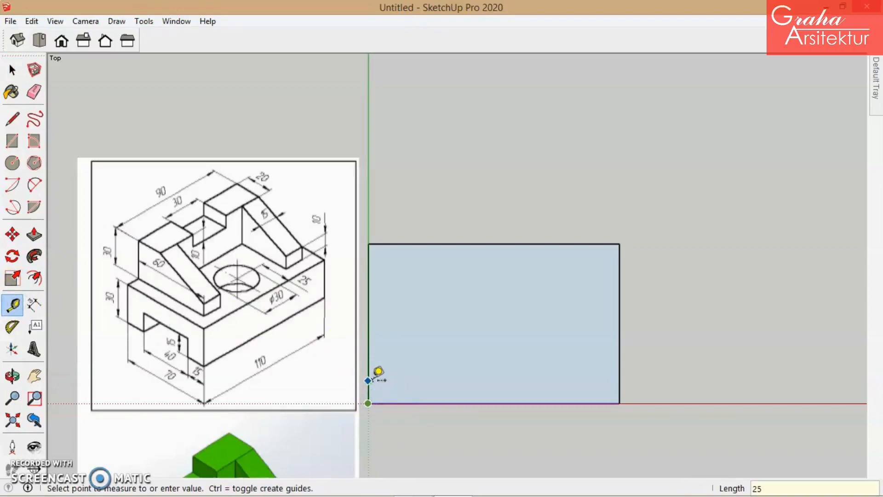
left_click(776, 489)
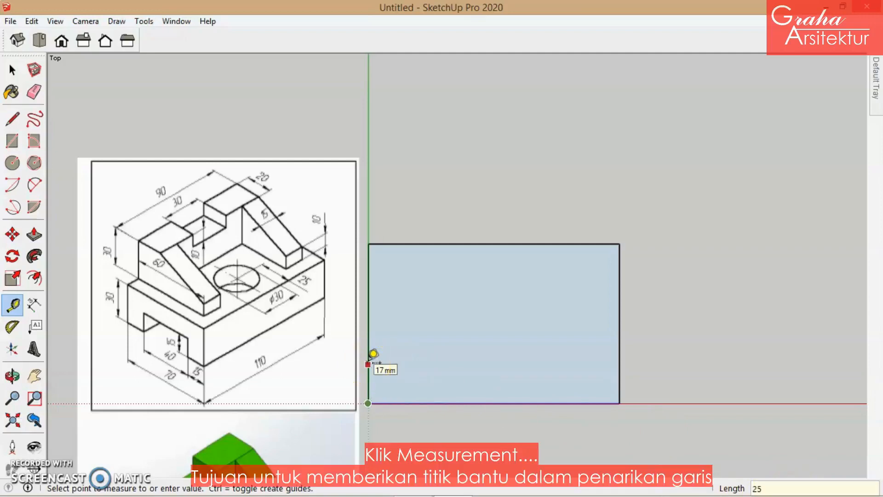
left_click(369, 346)
Draw a line parallel to the red axis from the guide point to the rectangle's right edge, and undo it along with the guide point
left_click(14, 124)
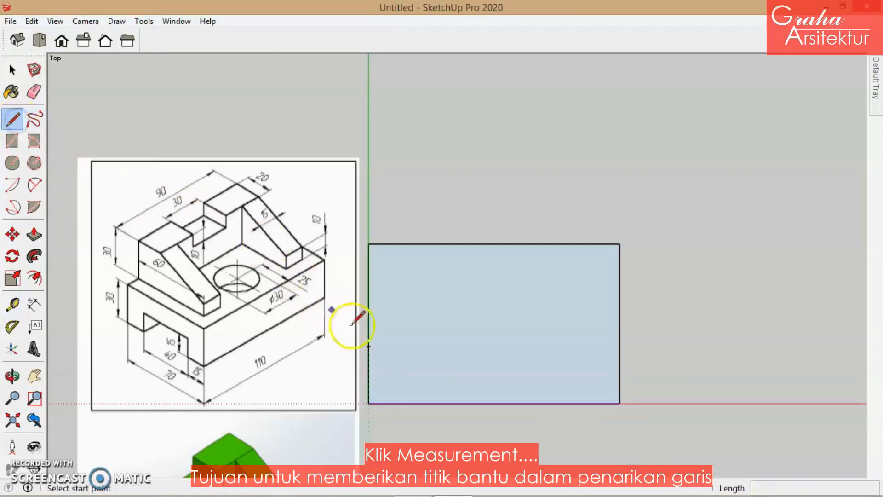
left_click(368, 346)
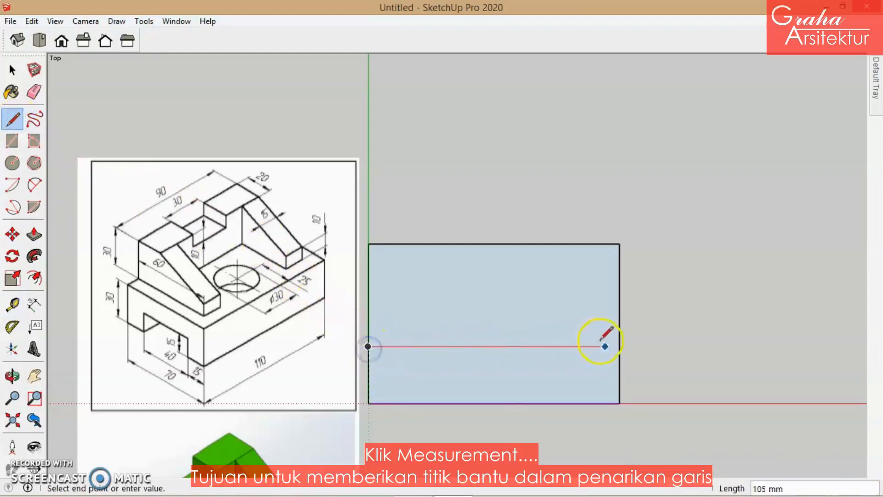
left_click(619, 346)
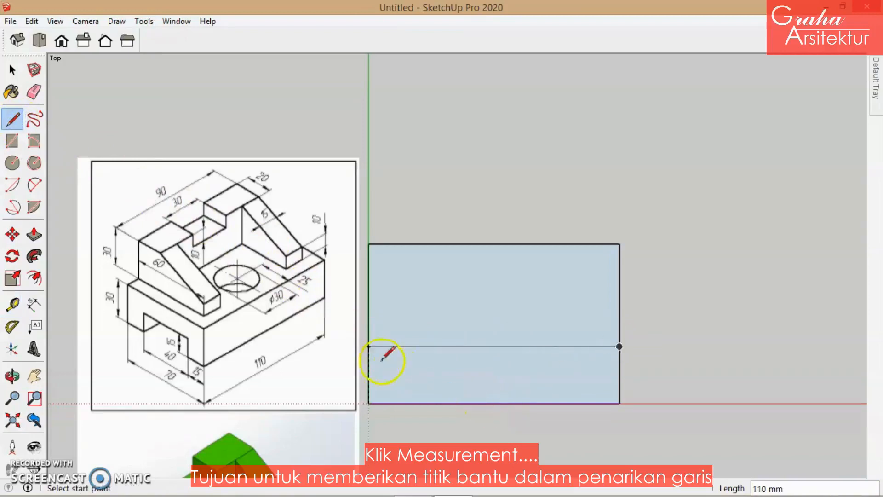
key("ctrl+z")
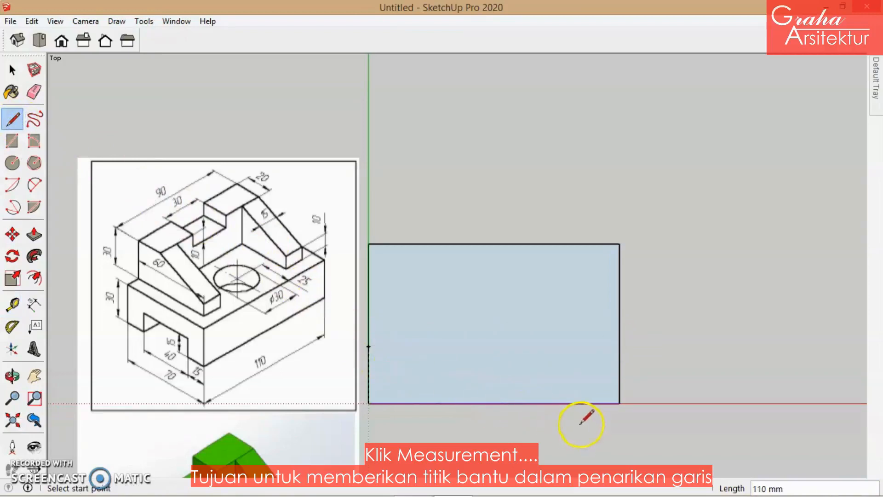
Copy the rectangle's lower edge 25 mm inward along the green axis
left_click(12, 70)
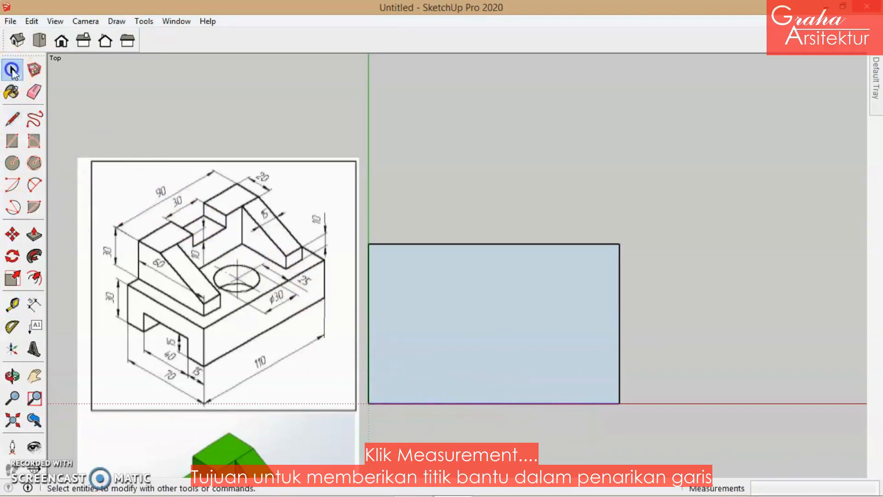
left_click(563, 403)
left_click(13, 234)
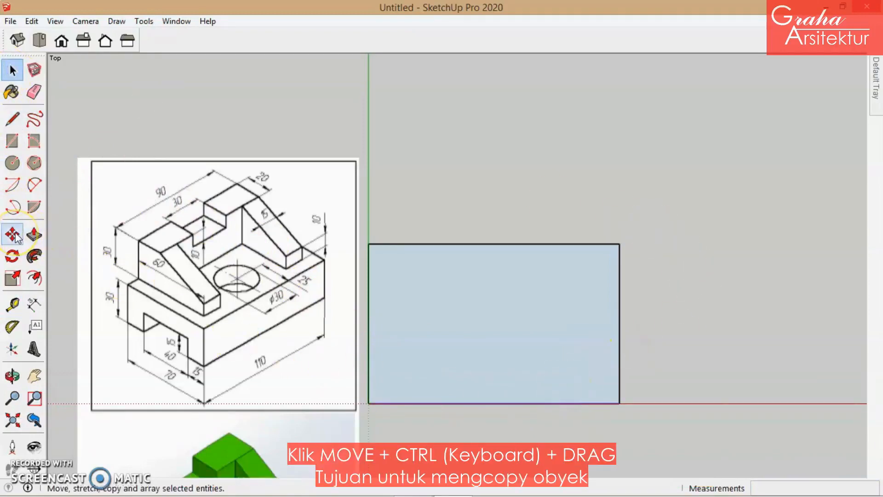
left_click(14, 235)
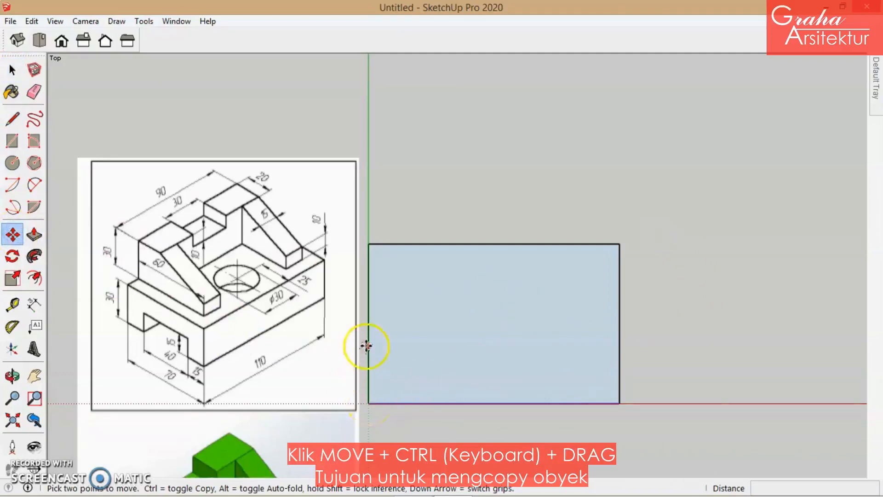
left_click(369, 405)
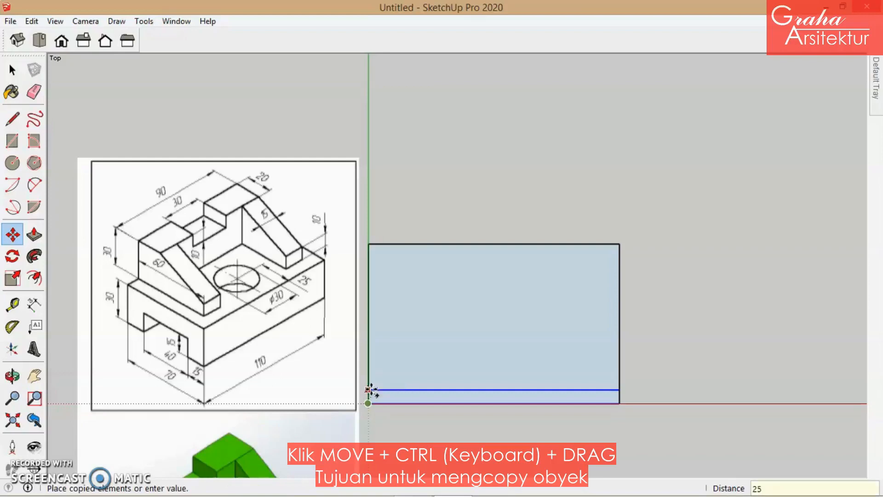
key("Return")
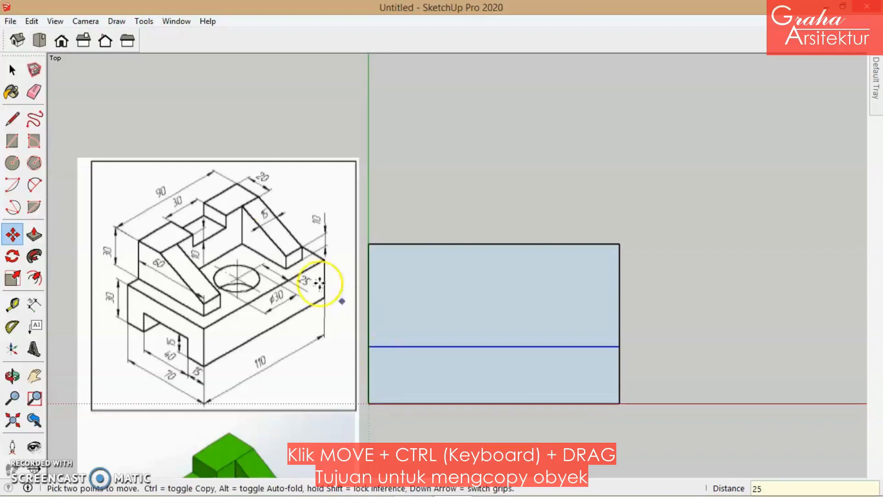
Dimension the copied line's offset from the lower edge and the remaining upper part of the right edge, discarding both dimensions
left_click(34, 305)
left_click(619, 346)
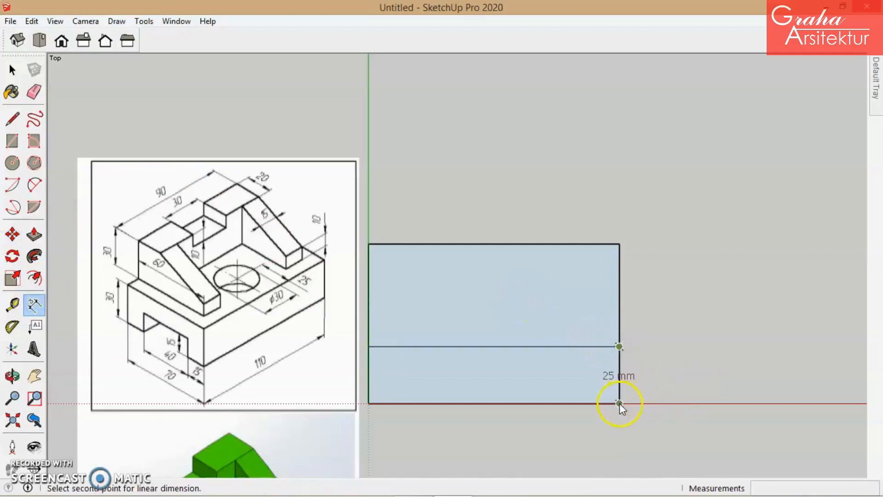
left_click(620, 404)
left_click(689, 397)
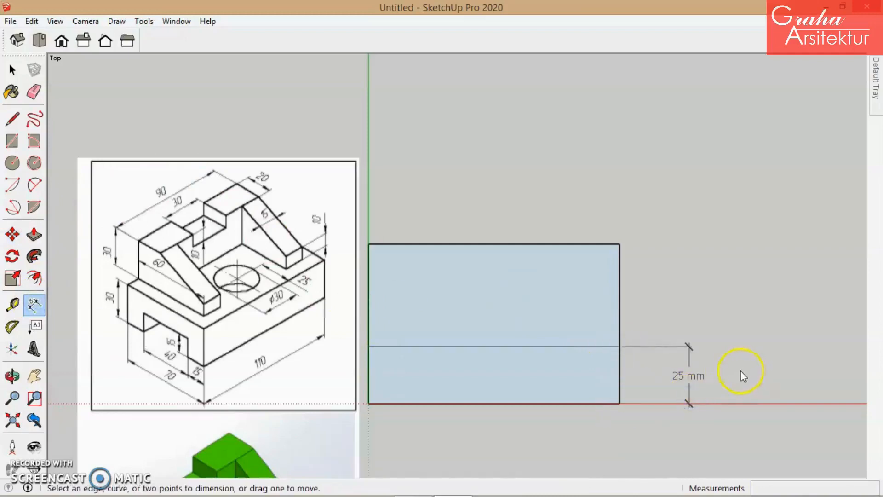
key("ctrl+z")
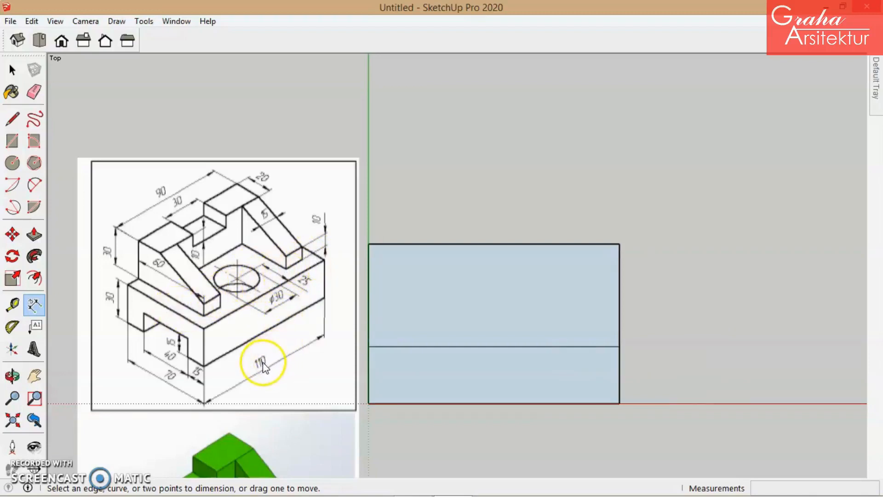
left_click(621, 278)
key("Escape")
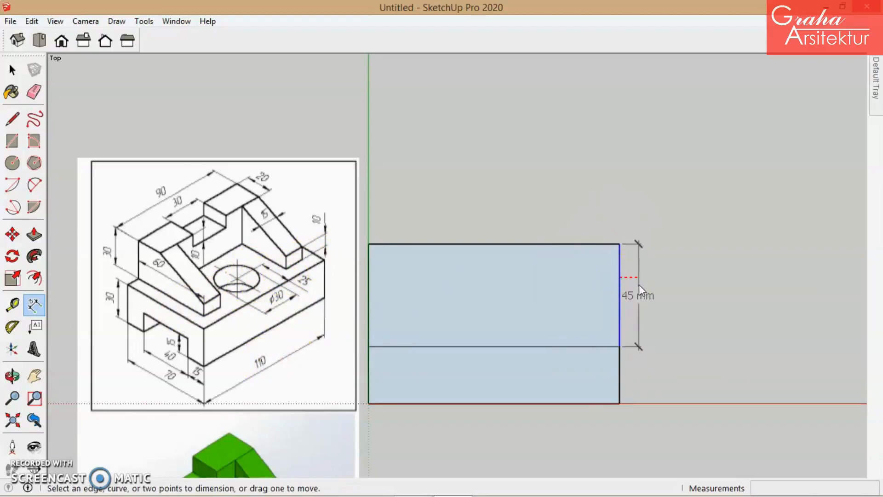
Copy the rectangle's full right edge 55 mm inward along the red axis, measured from its upper corner
left_click(13, 70)
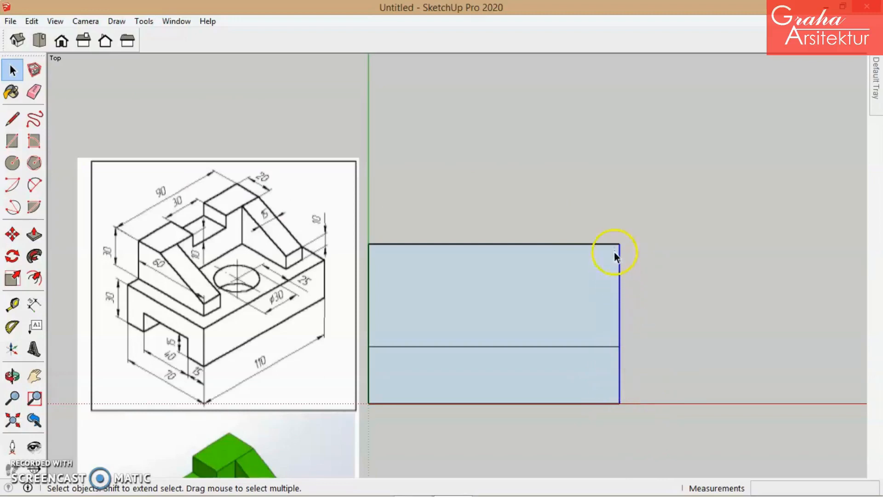
left_click(18, 236)
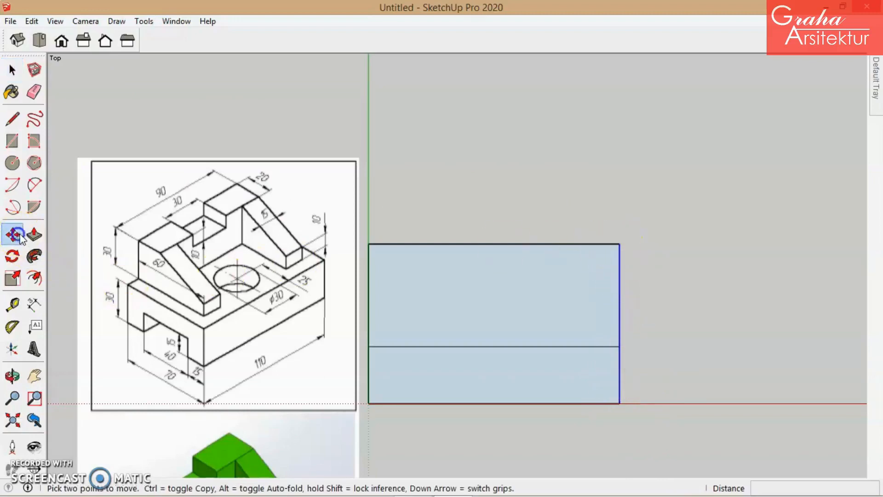
key("ctrl")
left_click(621, 244)
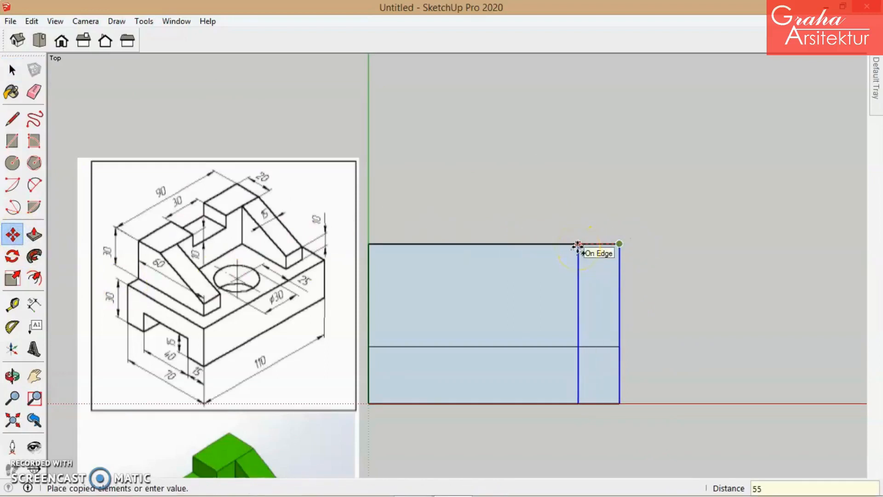
key("Return")
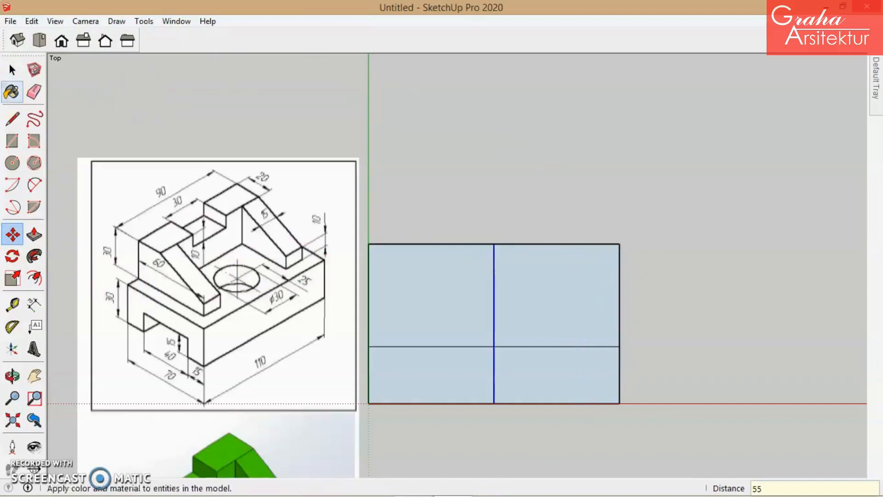
left_click(11, 72)
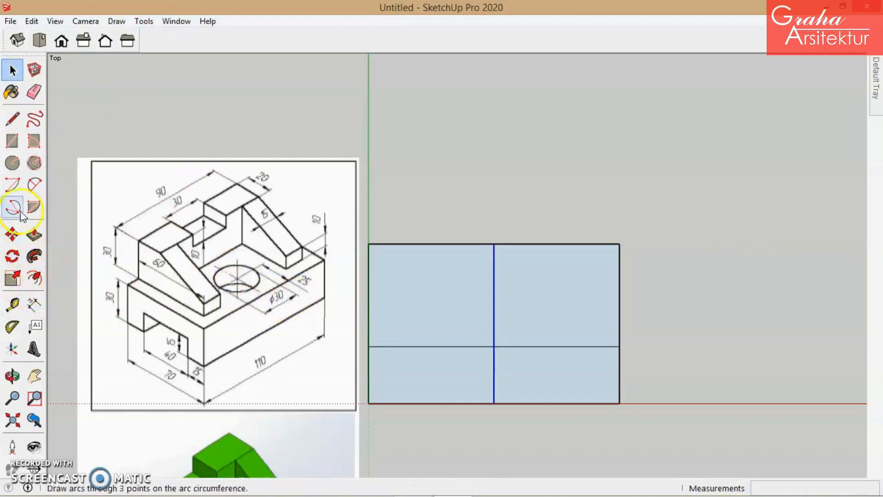
Draw a circle of radius 15 mm centred on the intersection of the two construction lines
left_click(13, 163)
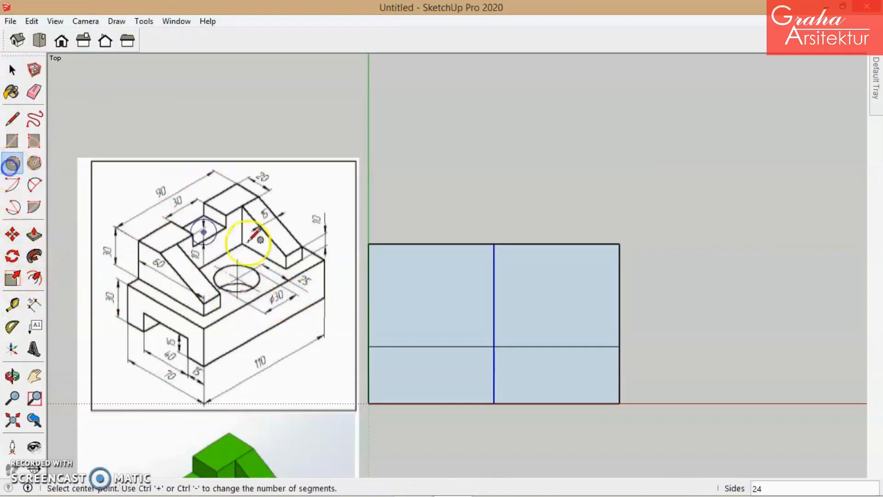
left_click(494, 346)
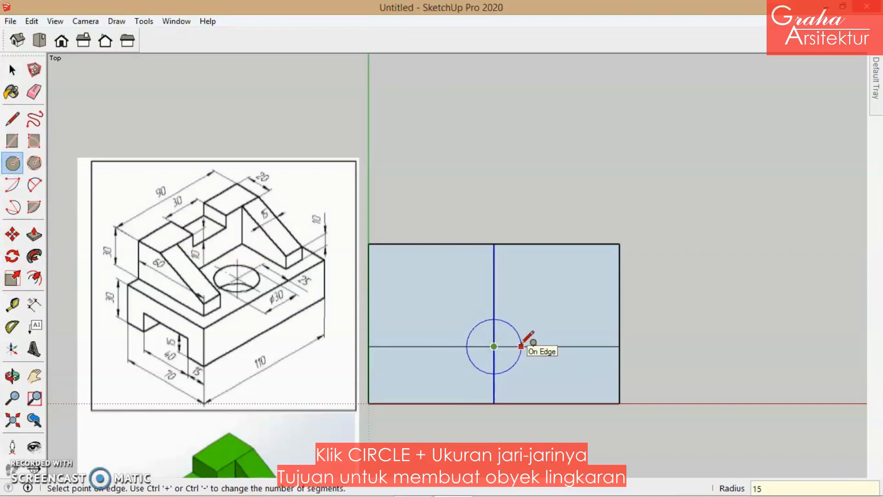
key("Return")
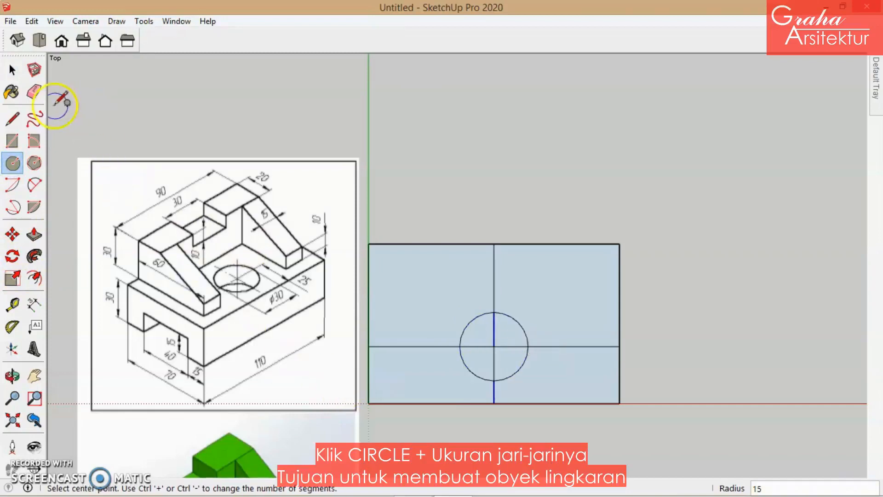
Erase all construction line segments outside and inside the circle, keeping the circle and the rectangle's outline
left_click(34, 91)
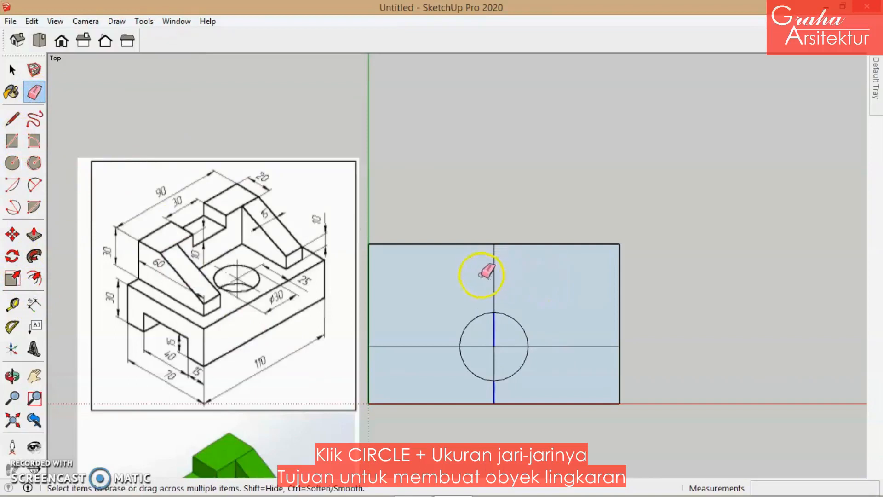
left_click_drag(475, 275, 519, 275)
left_click_drag(559, 328, 563, 369)
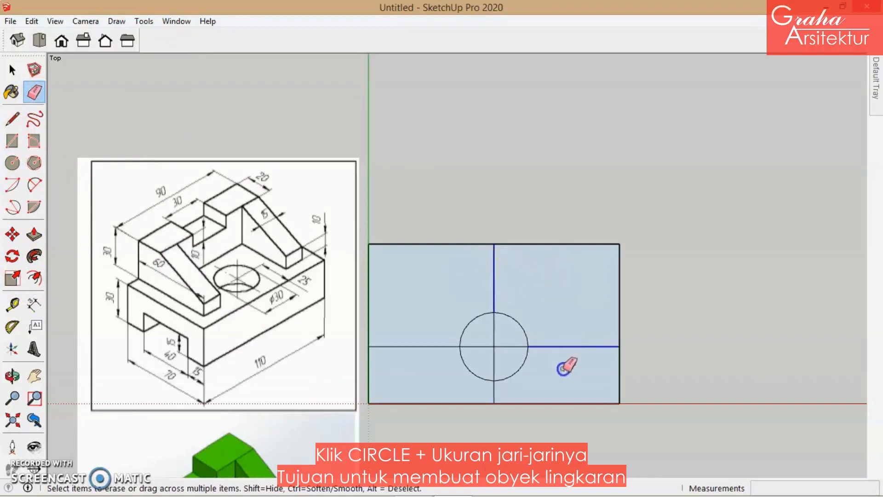
left_click_drag(430, 353, 423, 341)
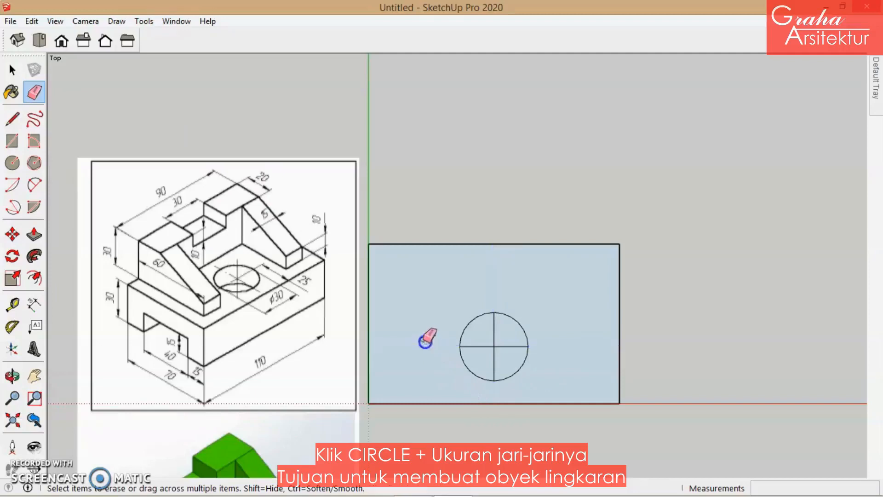
left_click_drag(479, 347, 493, 342)
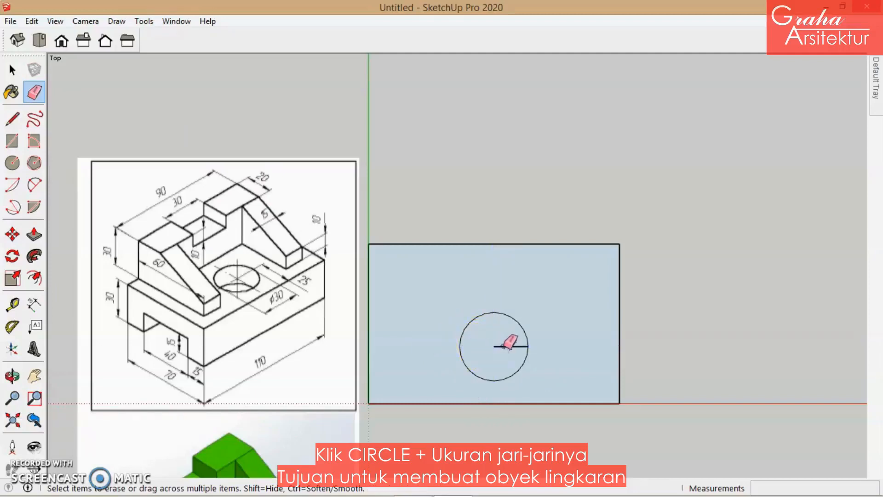
left_click(505, 347)
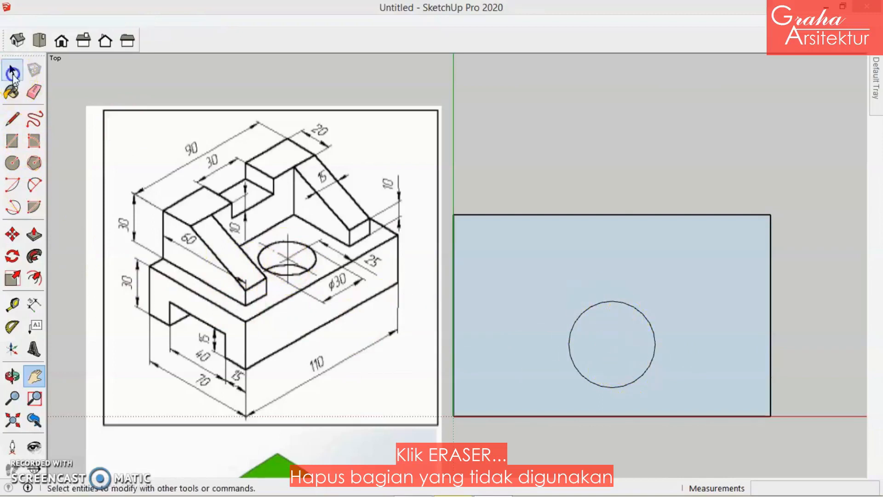
Delete the face inside the circle to open the hole in the rectangle
left_click(12, 70)
left_click(611, 341)
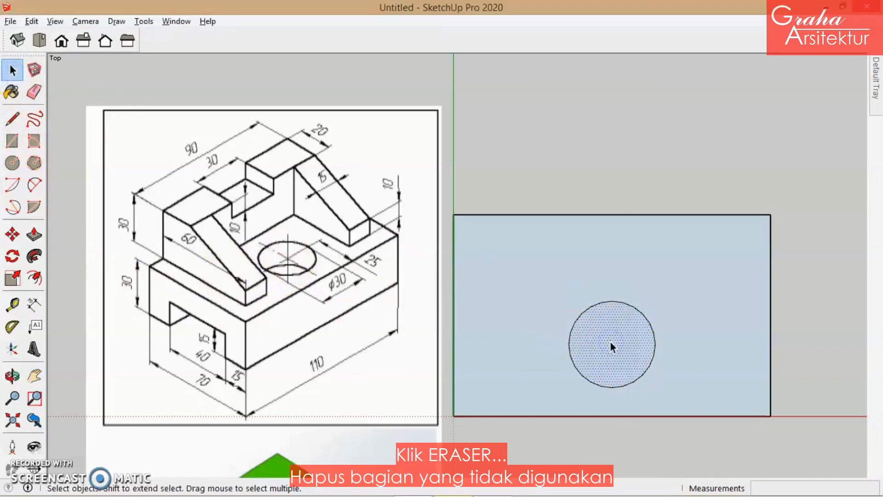
key("Delete")
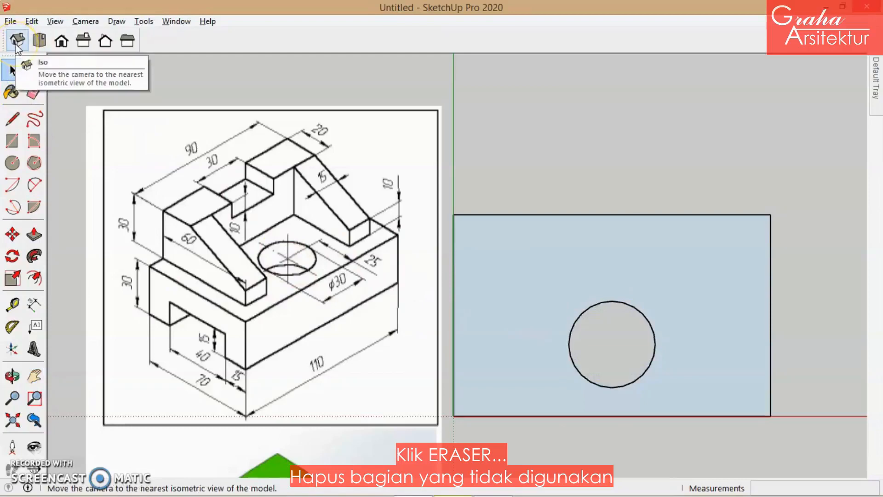
Push/Pull the rectangular face with the hole upward by 30 mm to form the base block
left_click(17, 42)
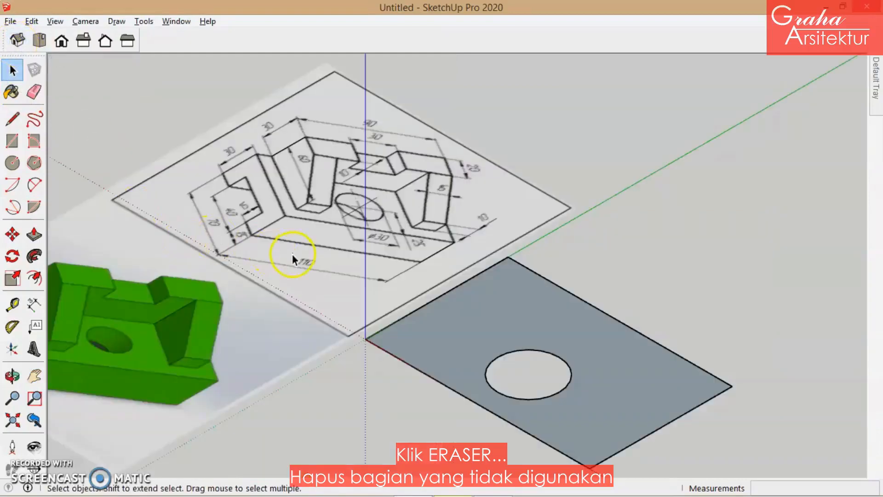
scroll(292, 253, "up", 4)
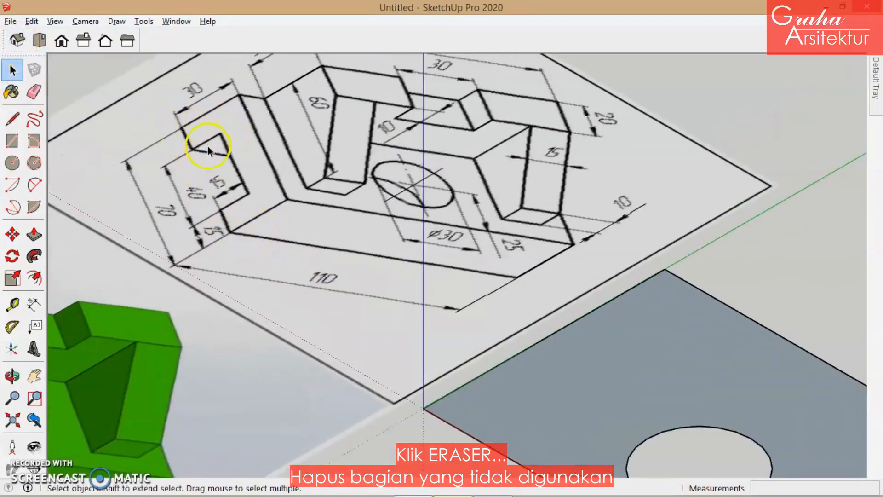
scroll(207, 150, "down", 4)
left_click(35, 235)
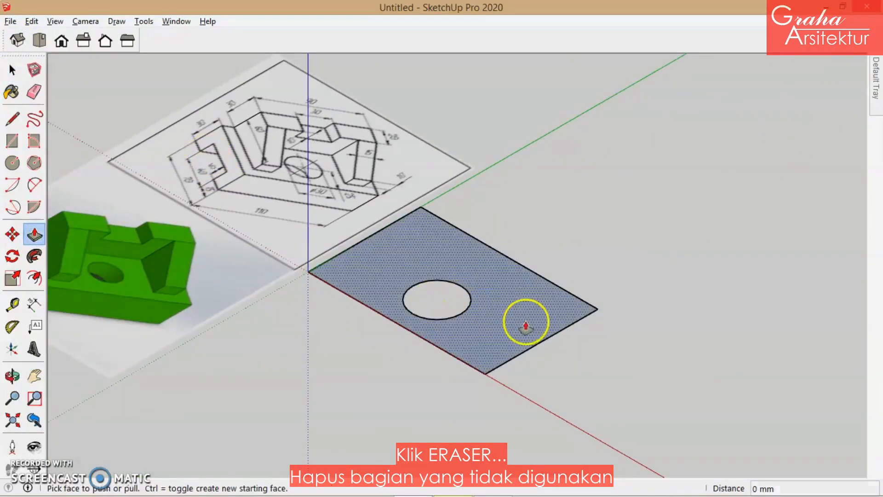
left_click(525, 325)
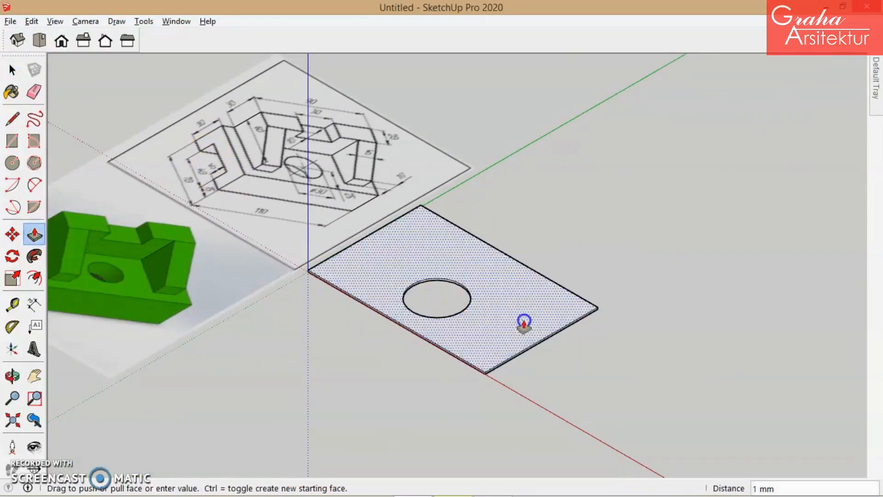
left_click(522, 305)
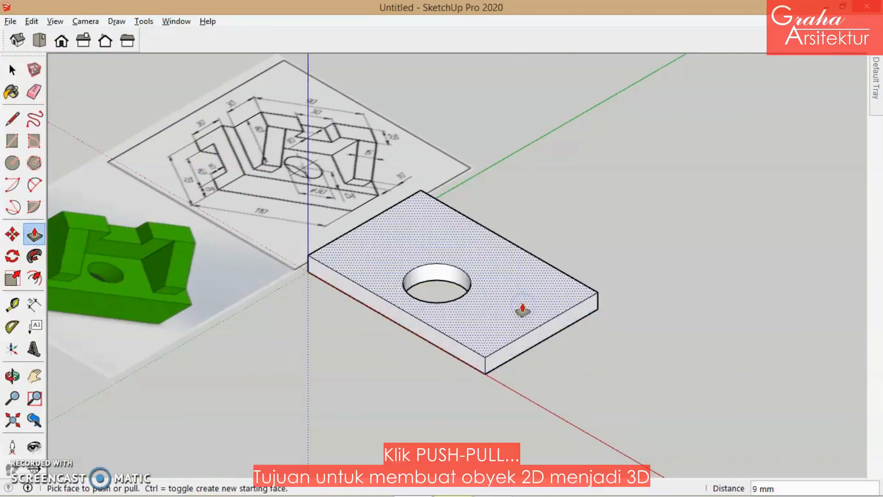
type("30")
key("Return")
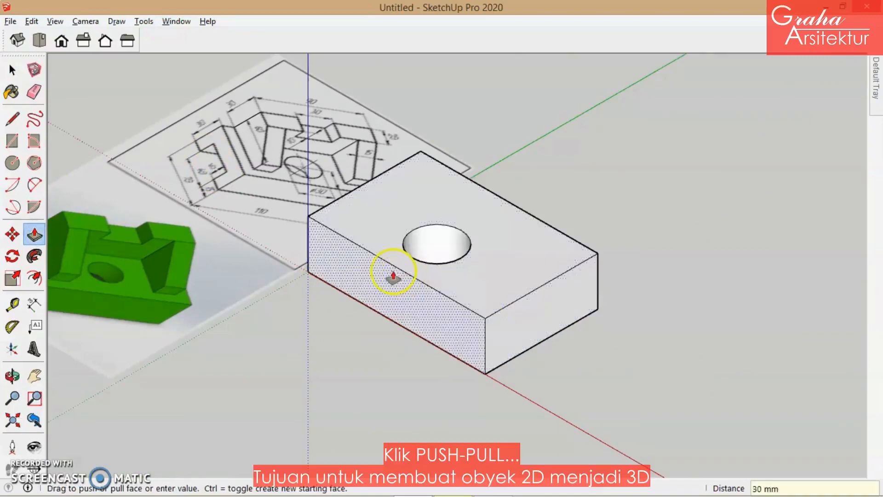
In the top view, copy the block's long edge farthest from the hole 15 mm inward along the green axis
scroll(391, 275, "down", 2)
mouse_move(392, 276)
middle_mouse_down()
mouse_move(450, 250)
mouse_move(426, 85)
mouse_move(478, 302)
mouse_move(430, 250)
mouse_move(412, 335)
mouse_move(376, 354)
middle_mouse_up()
scroll(253, 256, "up", 5)
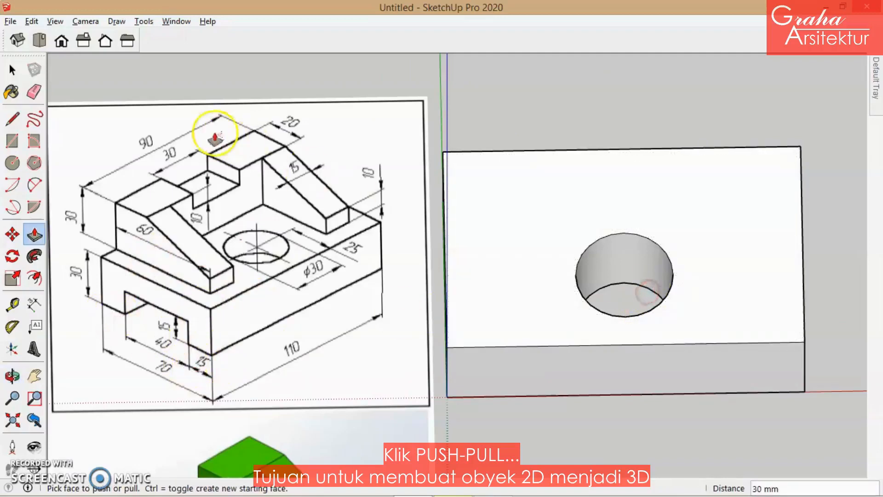
left_click(46, 39)
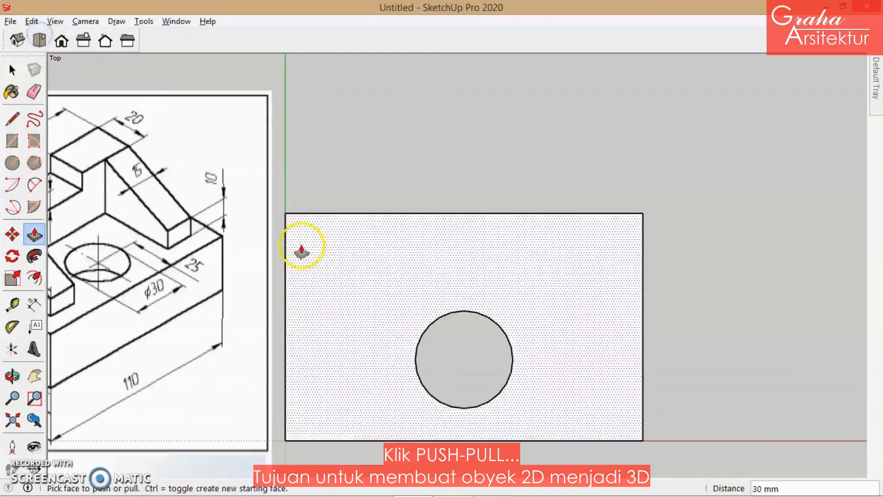
scroll(299, 252, "down", 2)
scroll(455, 427, "up", 2)
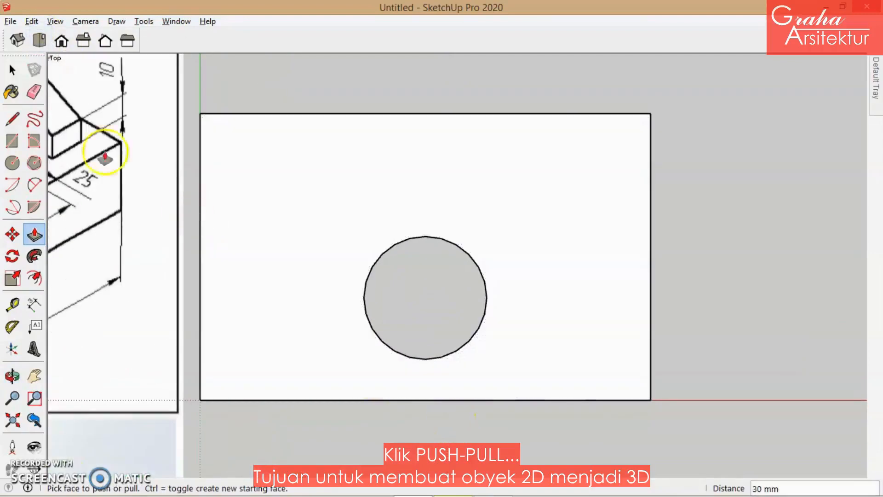
left_click(12, 70)
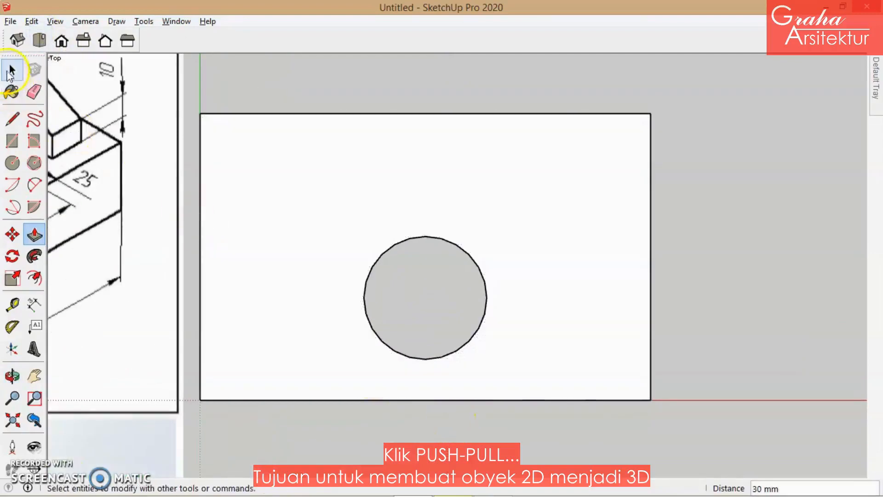
left_click(376, 114)
left_click(12, 234)
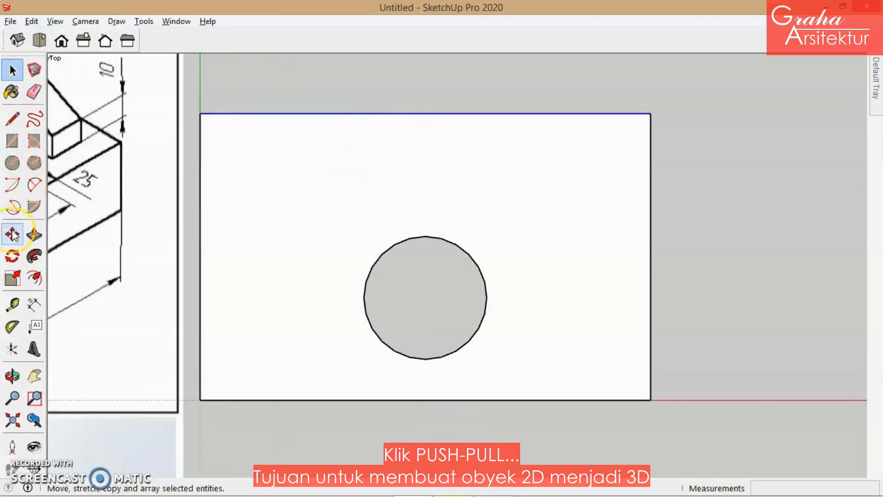
left_click(12, 233)
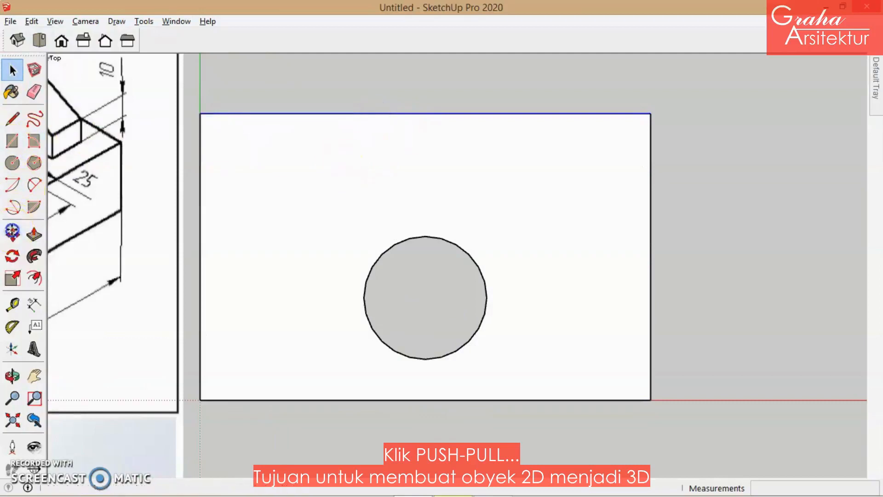
left_click(456, 113)
key("ctrl")
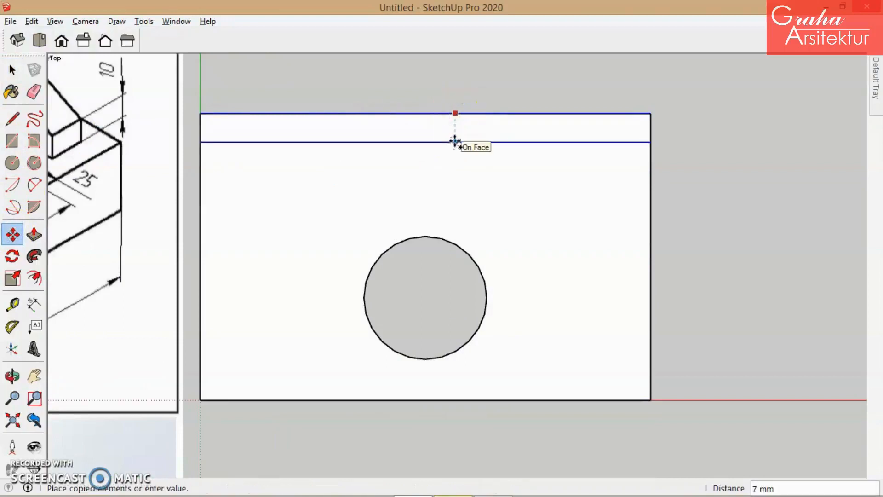
type("15")
key("Return")
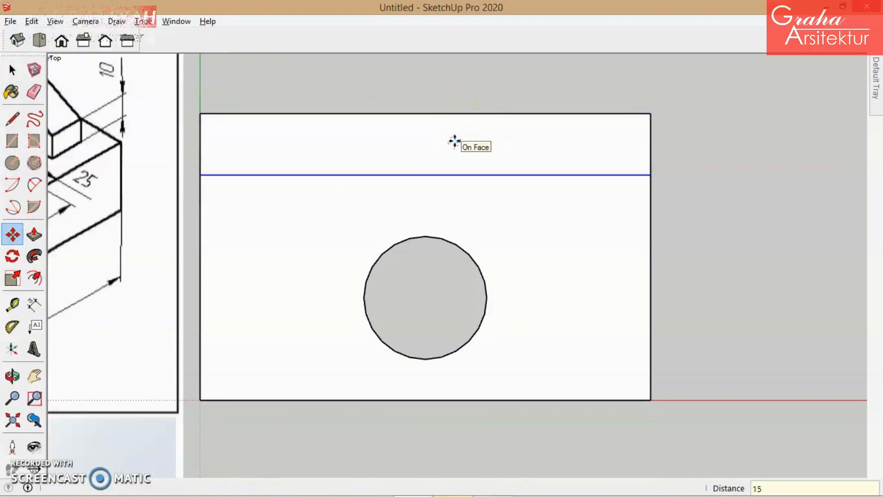
Copy the block's long edge nearest the hole, along the red axis, 15 mm inward
left_click(42, 89)
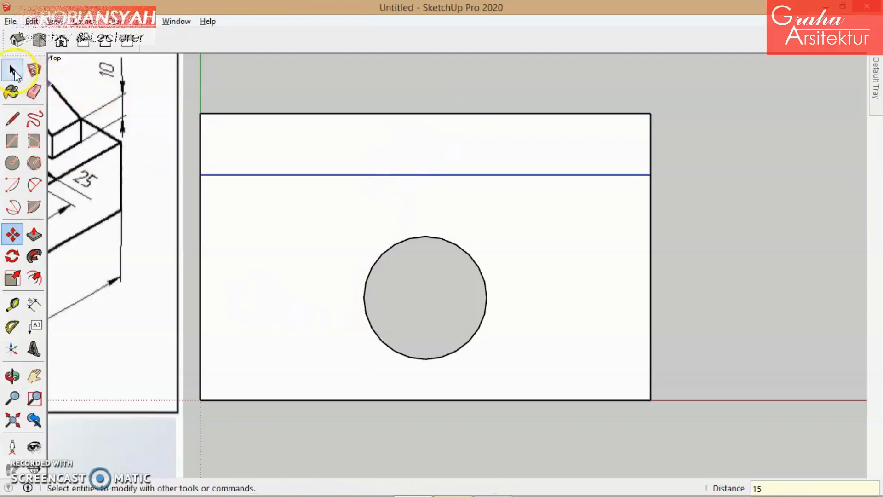
left_click(12, 70)
left_click(550, 399)
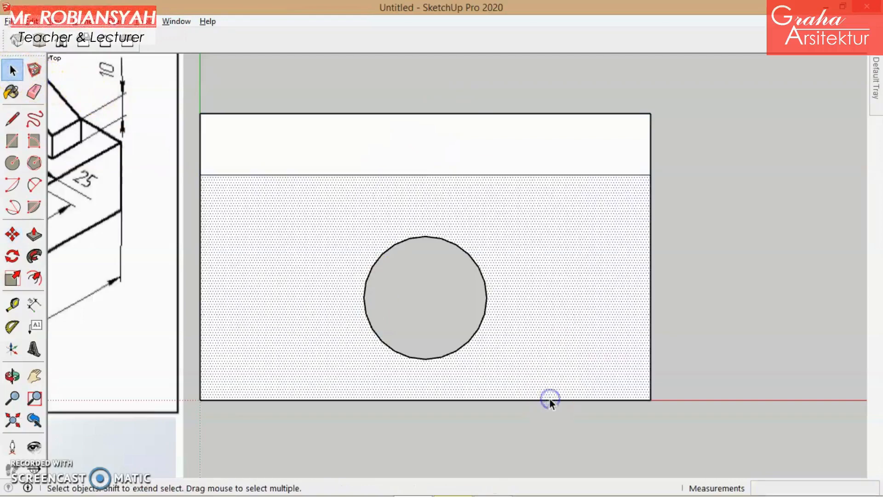
left_click(547, 400)
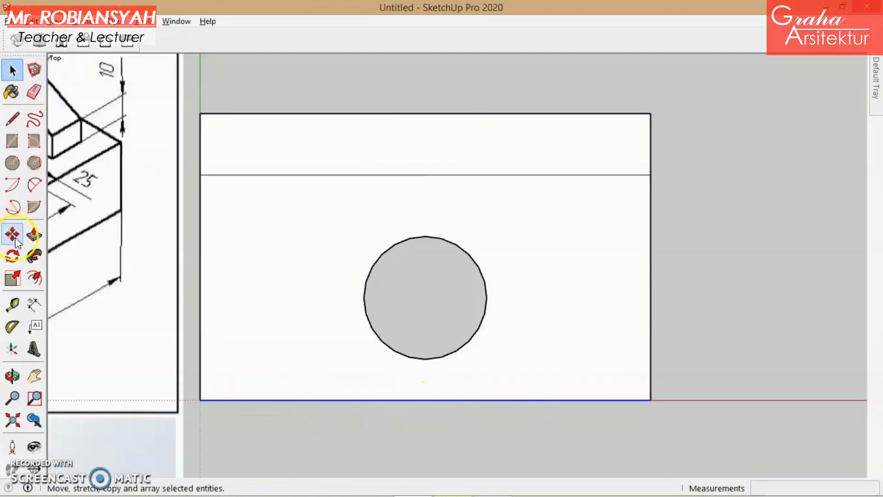
left_click(16, 238)
left_click(438, 400)
key("ctrl")
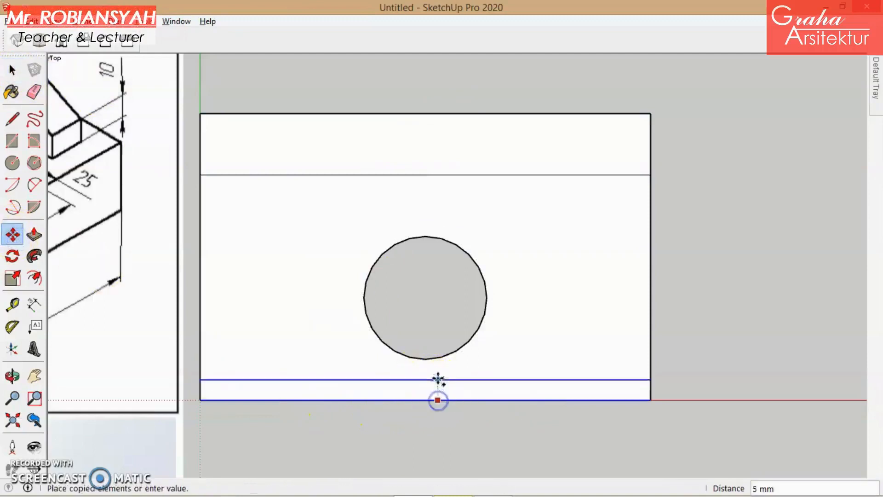
type("15")
key("Return")
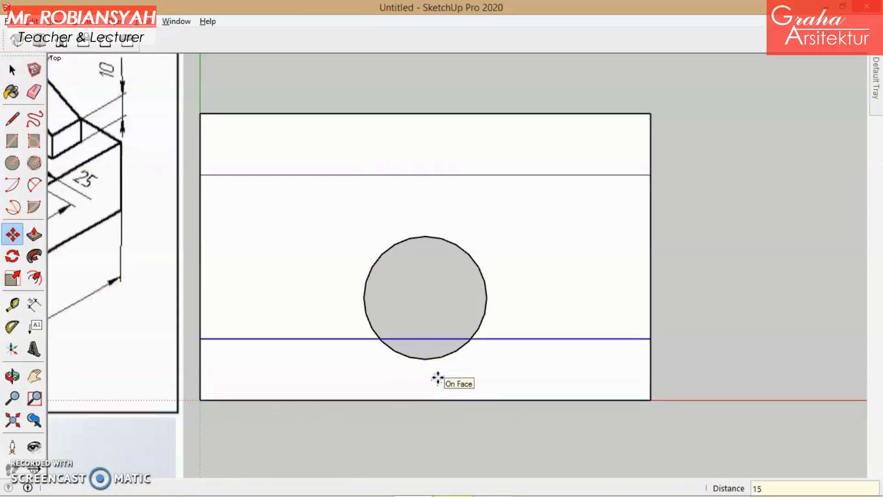
Erase the segment of the copied line that crosses the hole opening
middle_click_drag(437, 378, 293, 300)
left_click(12, 70)
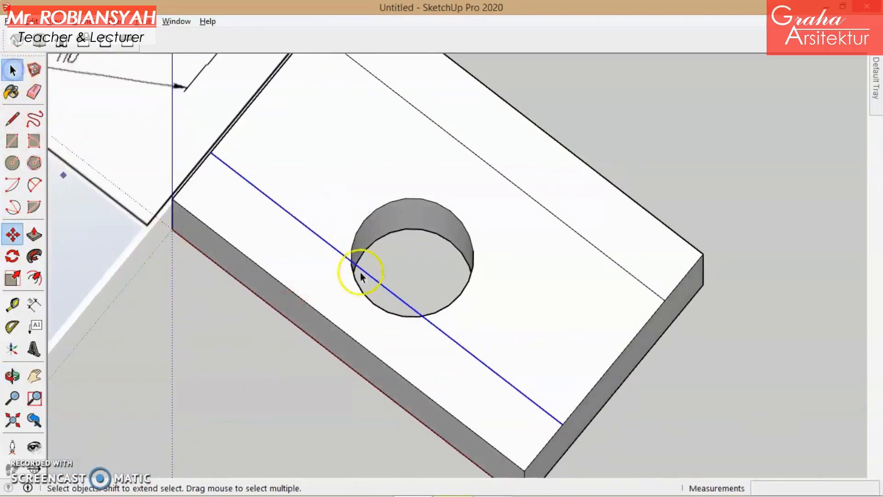
left_click(34, 91)
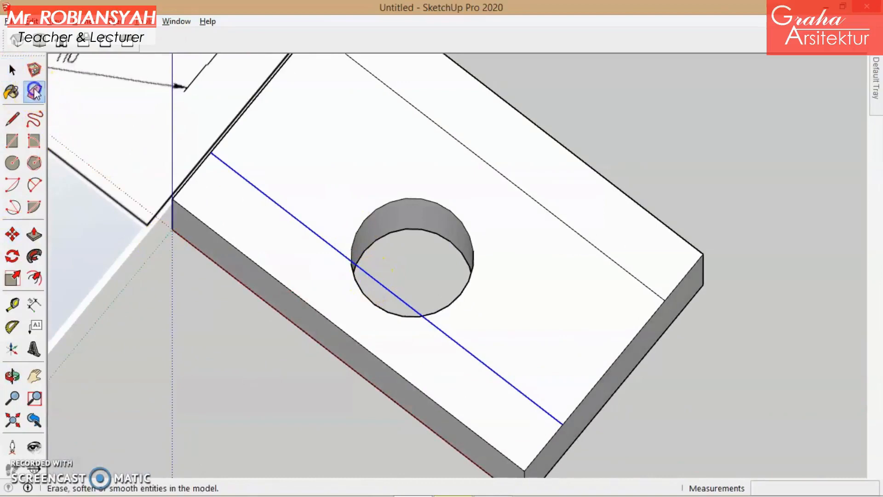
left_click(400, 290)
Push/Pull the middle strip of the block's top face down 15 mm to cut the slot along its length
mouse_move(394, 291)
middle_mouse_down()
mouse_move(470, 286)
mouse_move(478, 263)
middle_mouse_up()
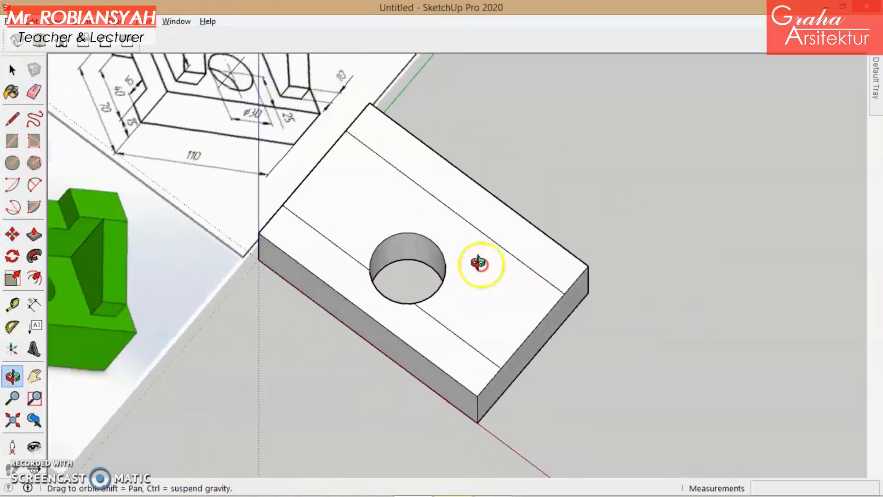
scroll(480, 264, "down", 3)
scroll(269, 177, "up", 8)
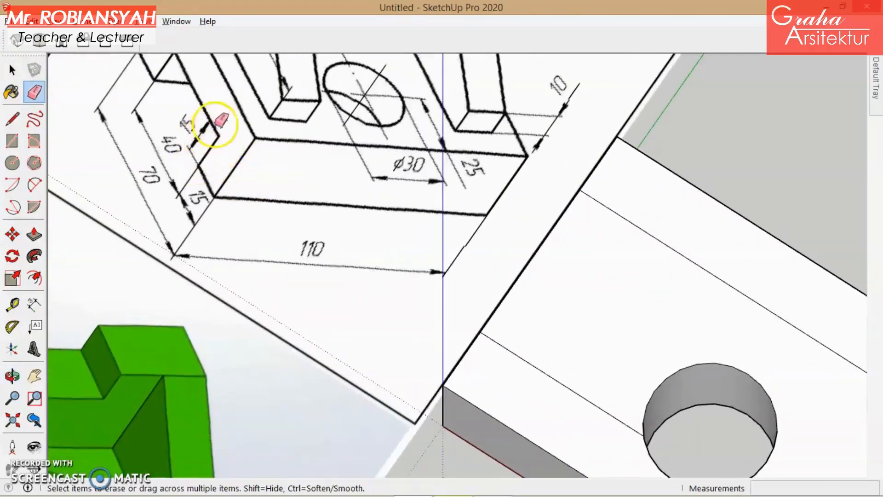
scroll(215, 124, "down", 5)
mouse_move(540, 282)
middle_mouse_down()
mouse_move(499, 292)
mouse_move(354, 156)
middle_mouse_up()
left_click(12, 70)
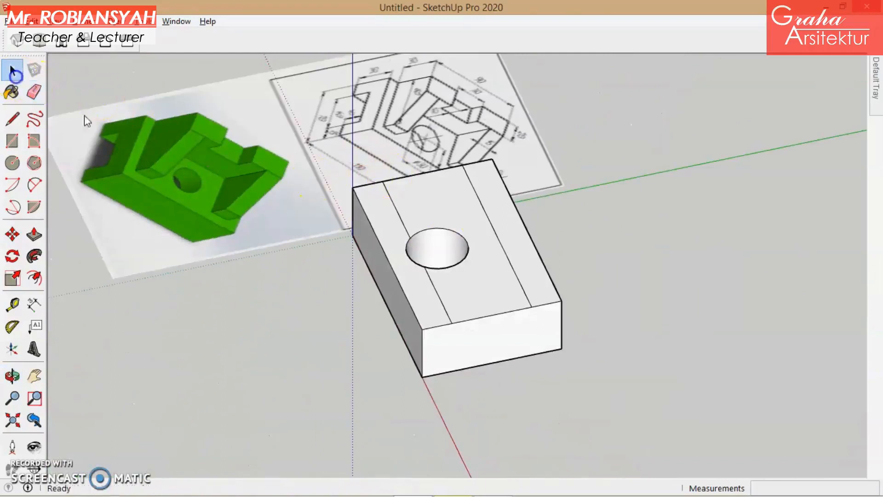
left_click(493, 304)
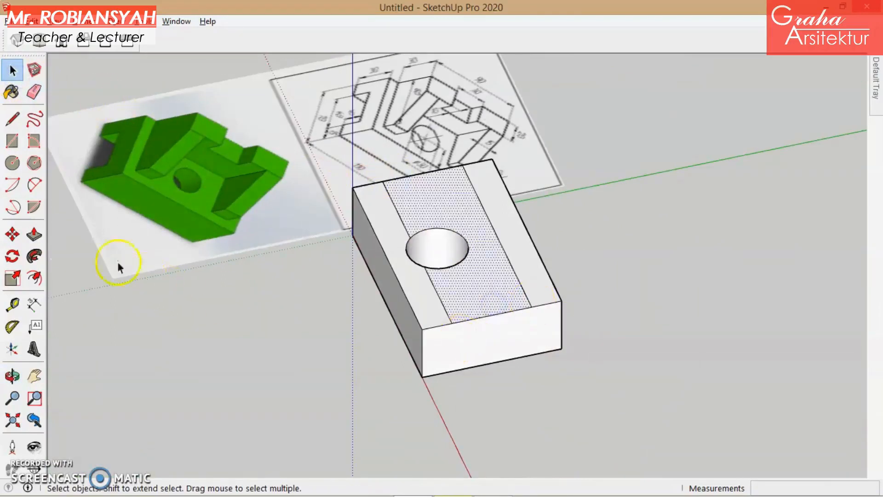
left_click(34, 235)
left_click(493, 306)
left_click(494, 312)
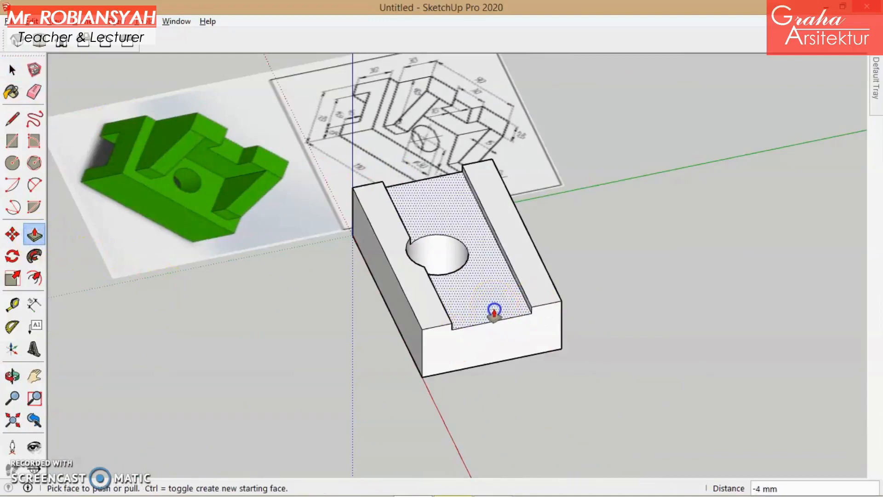
key("Return")
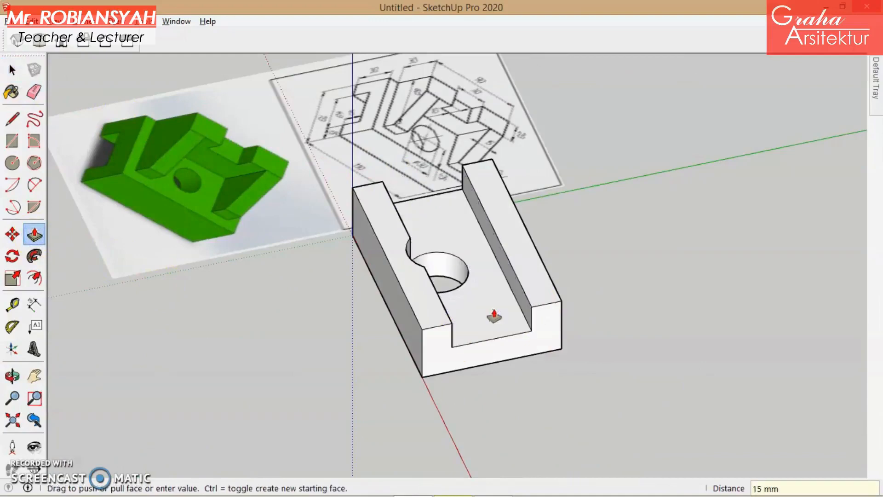
Try moving the far rail and slot floor faces of the ungrouped block separately, and undo both moves
middle_click_drag(506, 328, 412, 323)
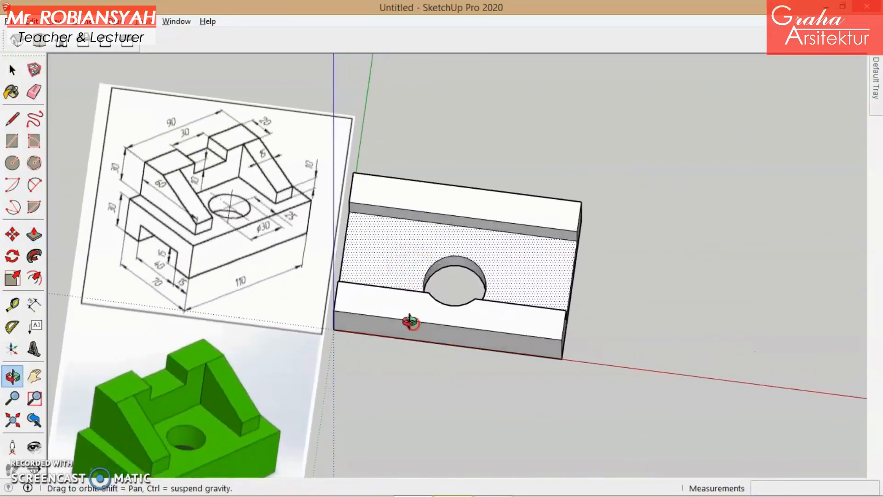
middle_click_drag(396, 261, 453, 264)
key("space")
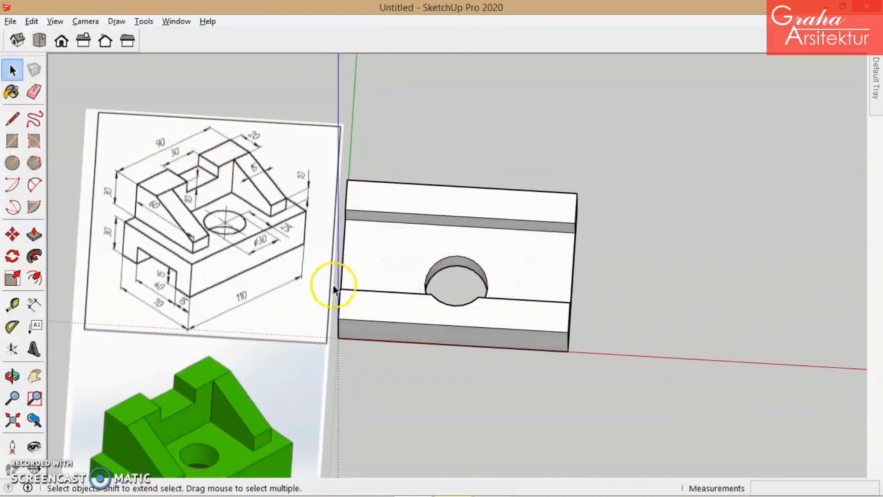
middle_click_drag(414, 285, 407, 311)
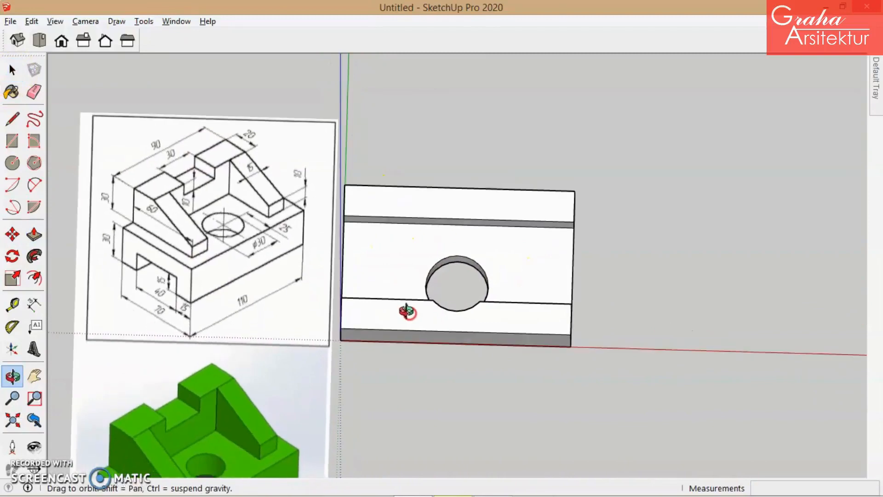
middle_click_drag(414, 248, 579, 261)
key("space")
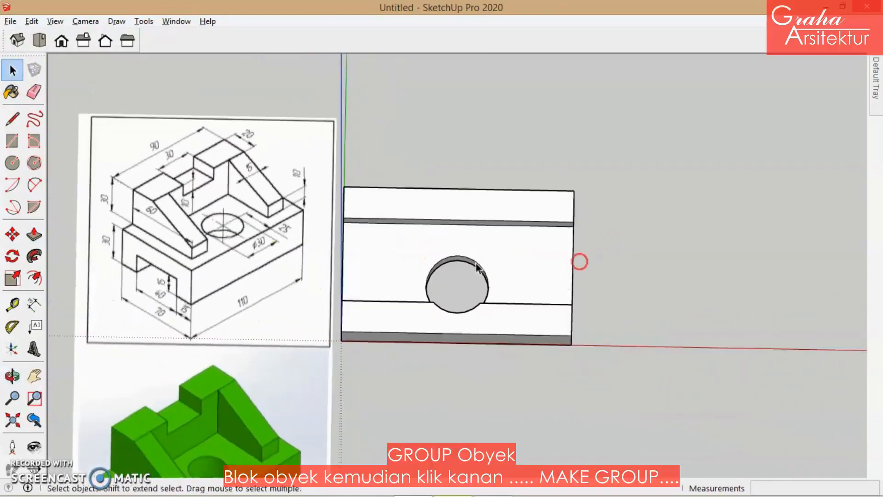
left_click(12, 235)
left_click(654, 134)
left_click(546, 282)
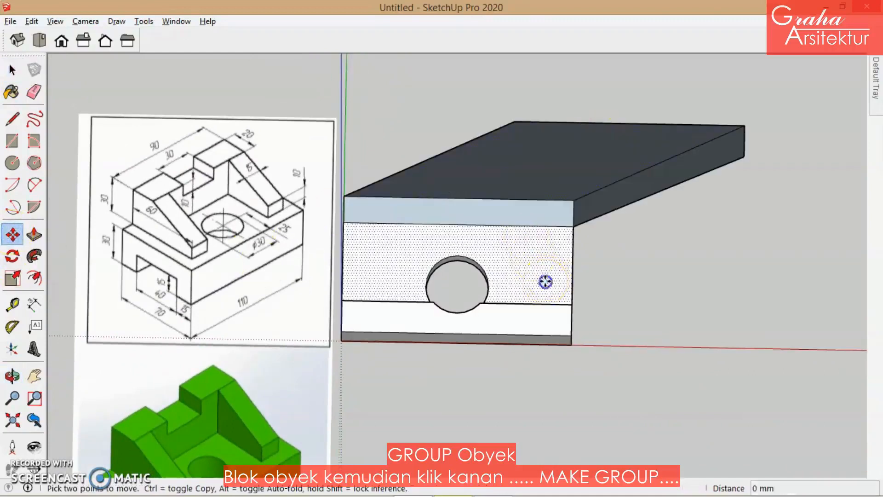
left_click(689, 322)
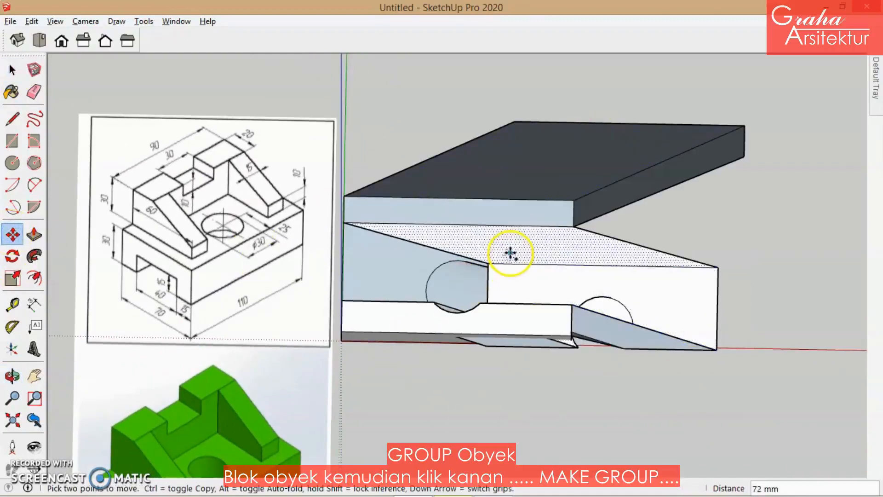
key("ctrl+z")
key("ctrl+z")
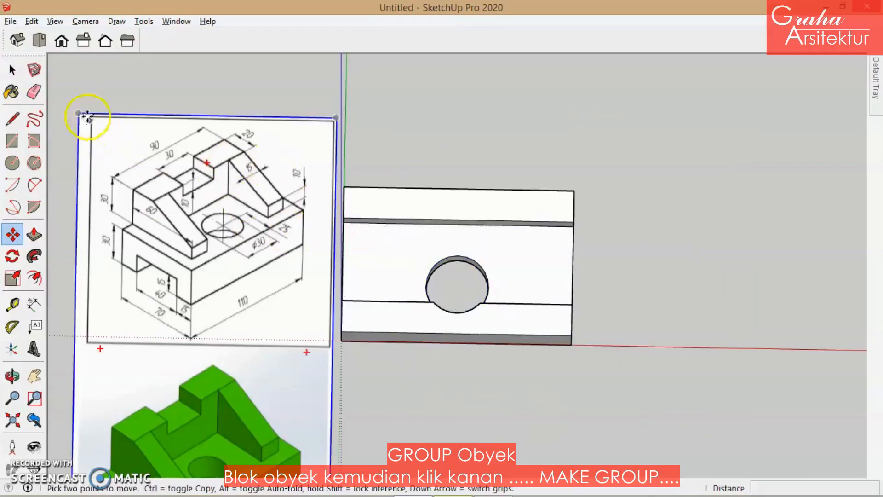
left_click(12, 69)
middle_click_drag(392, 211, 454, 155)
left_click_drag(391, 208, 511, 242)
middle_click_drag(515, 240, 514, 237)
left_click(39, 40)
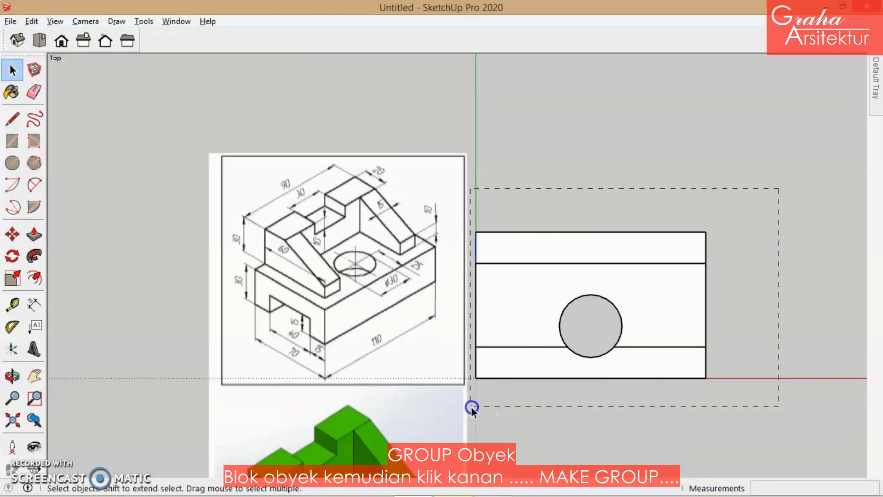
left_click_drag(471, 407, 473, 407)
mouse_move(571, 420)
middle_mouse_down()
mouse_move(492, 241)
mouse_move(493, 93)
mouse_move(552, 381)
middle_mouse_up()
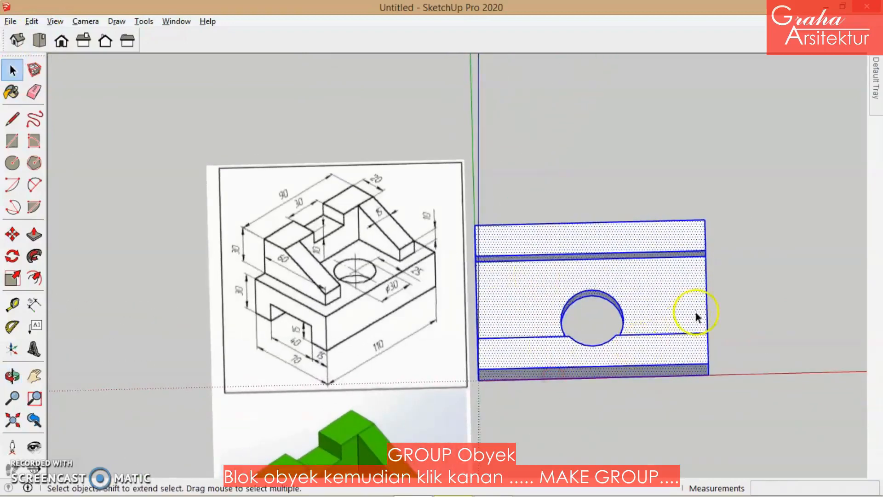
mouse_move(697, 317)
middle_mouse_down()
mouse_move(578, 331)
mouse_move(566, 235)
mouse_move(586, 216)
middle_mouse_up()
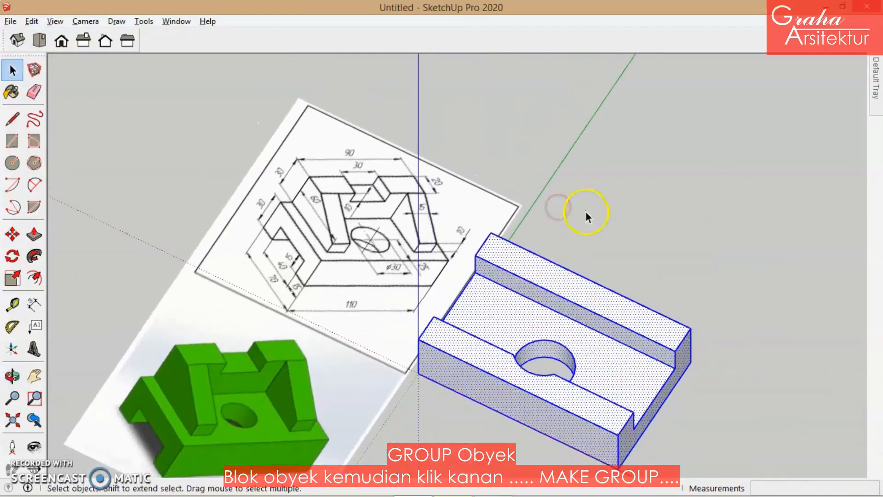
left_click(620, 147)
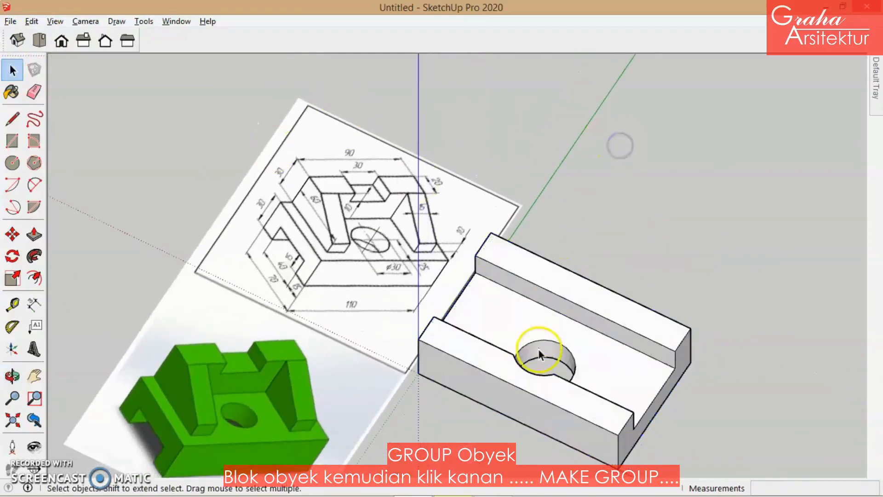
Select all connected geometry of the slotted block and make it a group
triple_click(524, 330)
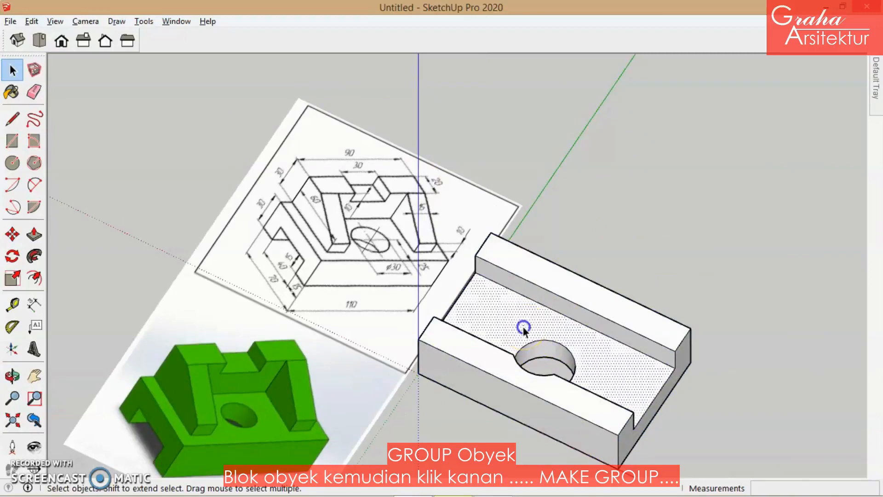
right_click(524, 327)
left_click(596, 206)
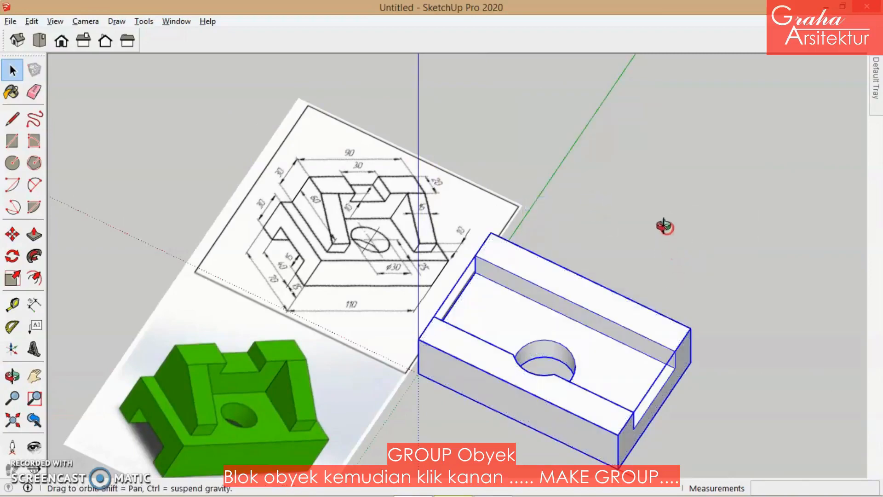
Rotate the block group 180° about the red axis at its bottom corner so the slot faces down
middle_click_drag(667, 227, 446, 83)
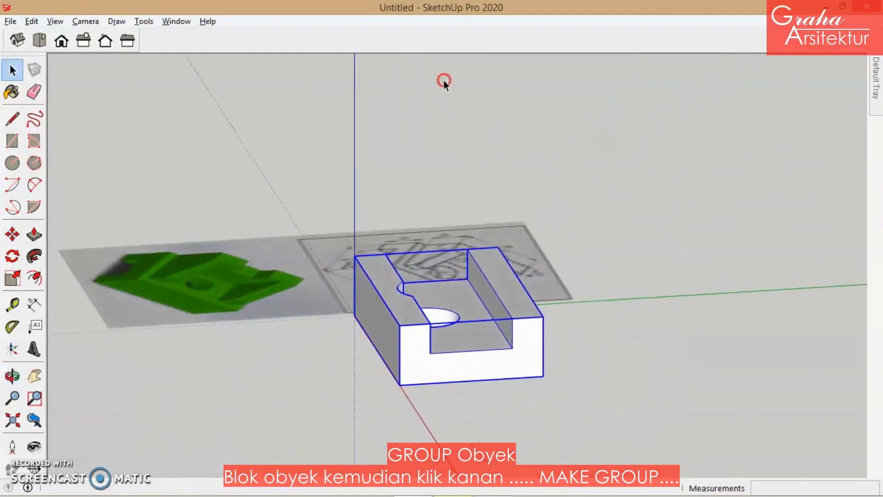
middle_click_drag(504, 300, 485, 251)
left_click(423, 293)
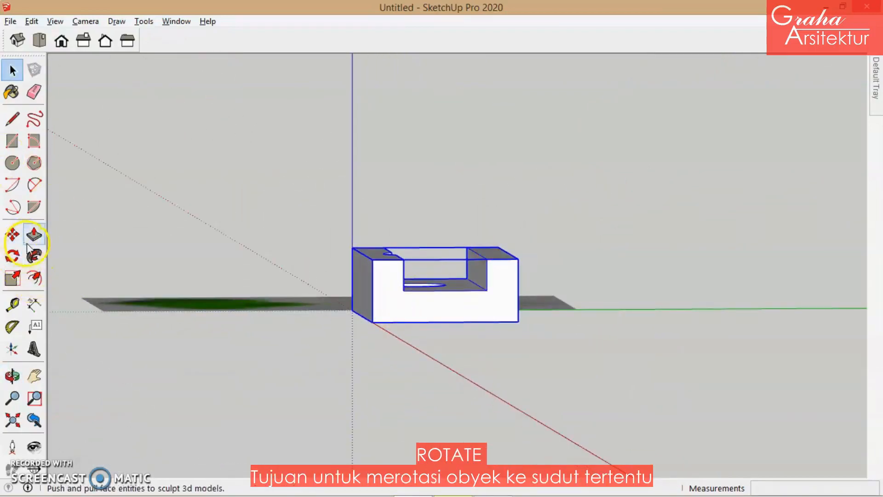
left_click(12, 256)
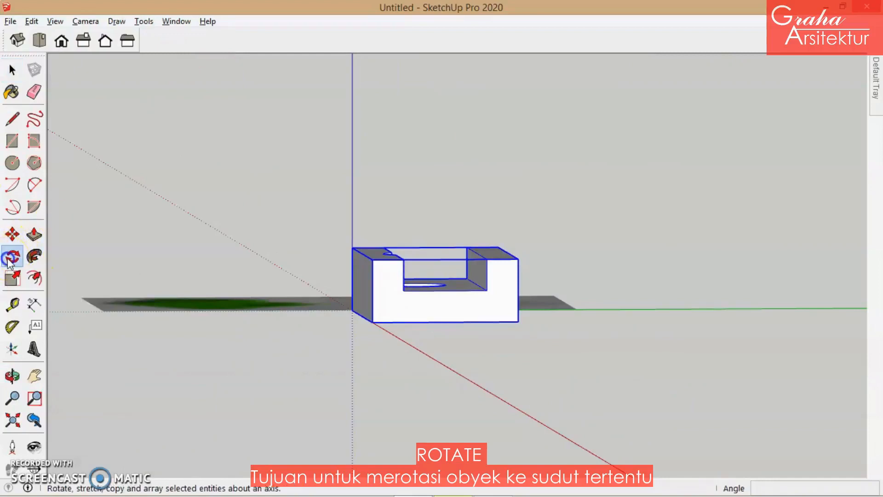
mouse_move(365, 272)
middle_mouse_down()
mouse_move(329, 257)
mouse_move(353, 274)
middle_mouse_up()
left_click(358, 317)
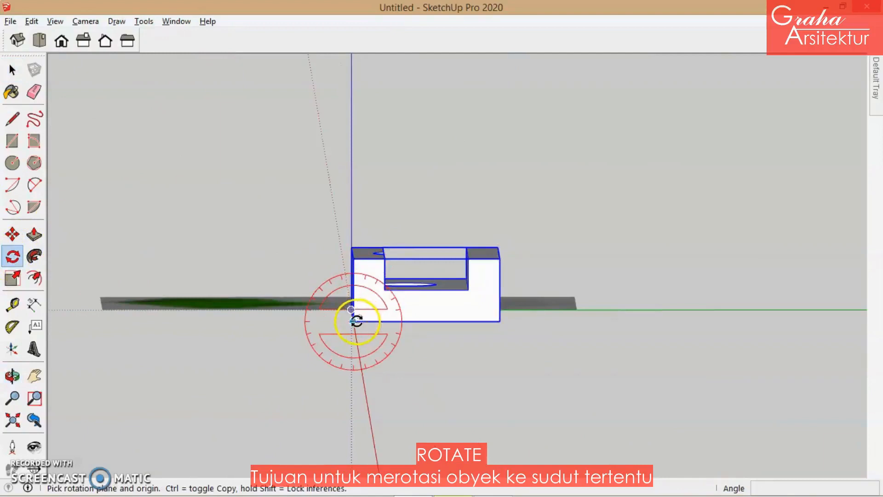
left_click(354, 323)
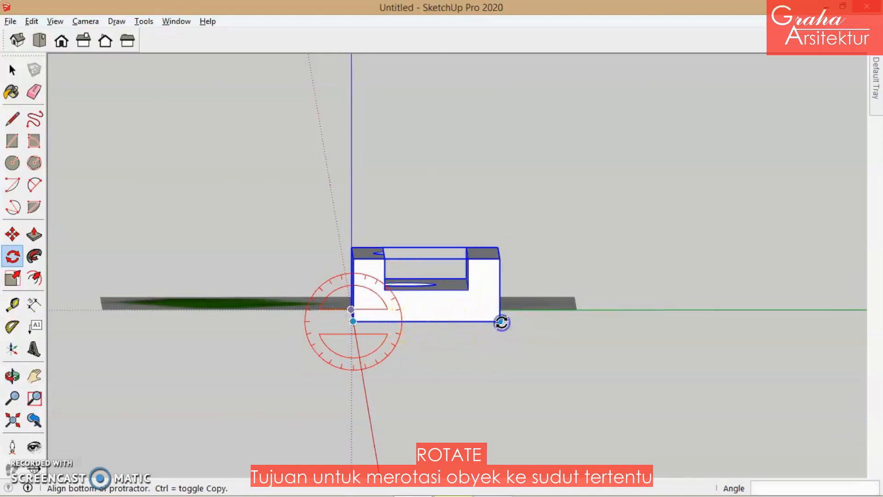
left_click_drag(502, 322, 476, 249)
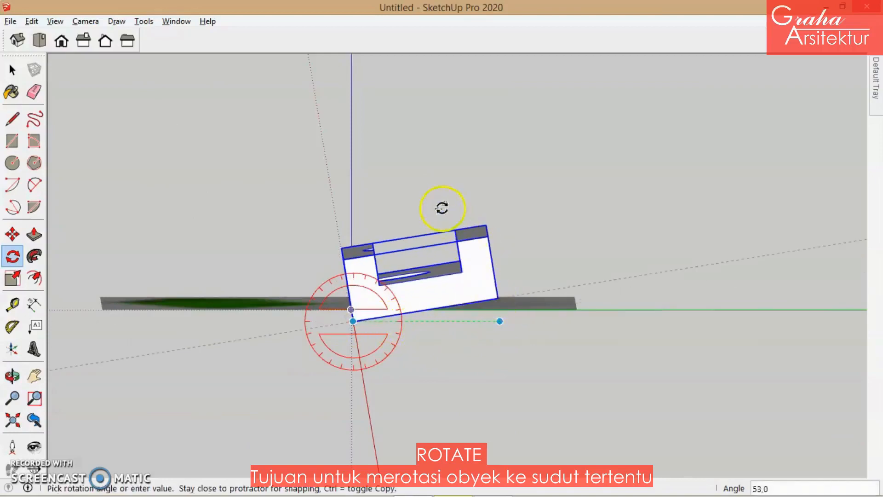
left_click_drag(441, 208, 228, 318)
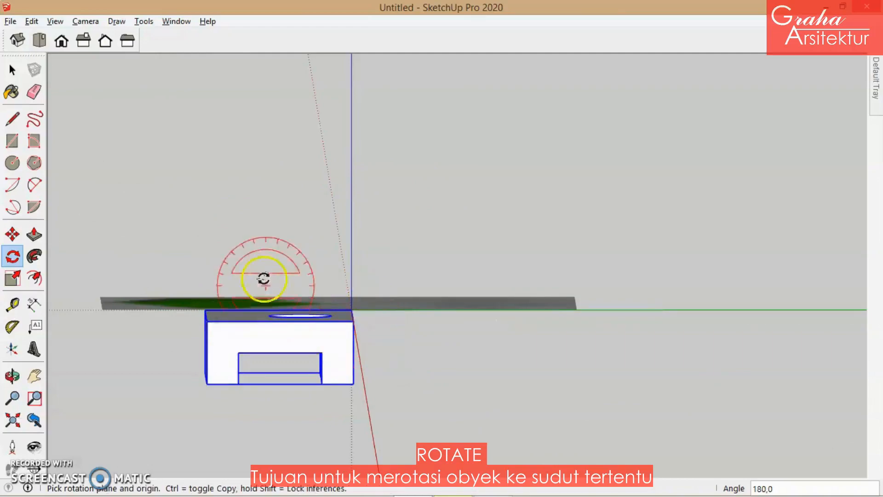
In the top view, rotate the block group 180° about the vertical axis at the origin corner
middle_click_drag(266, 276, 572, 437)
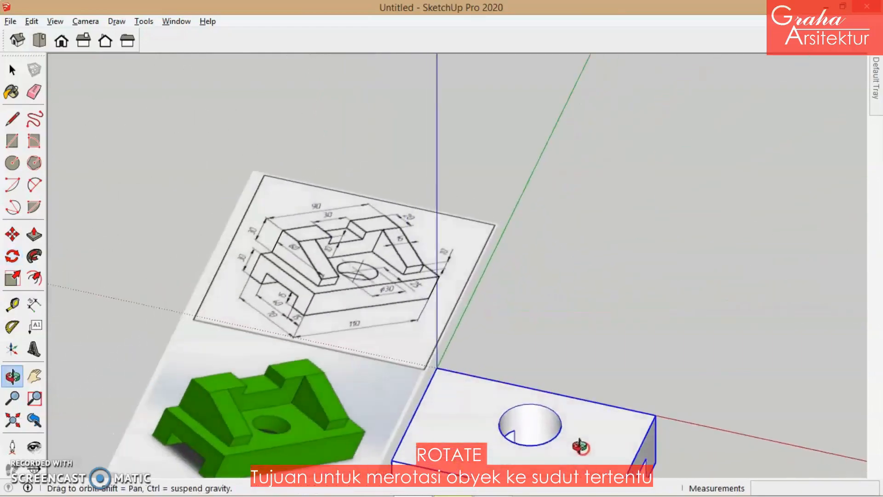
key("q")
scroll(359, 284, "down", 3)
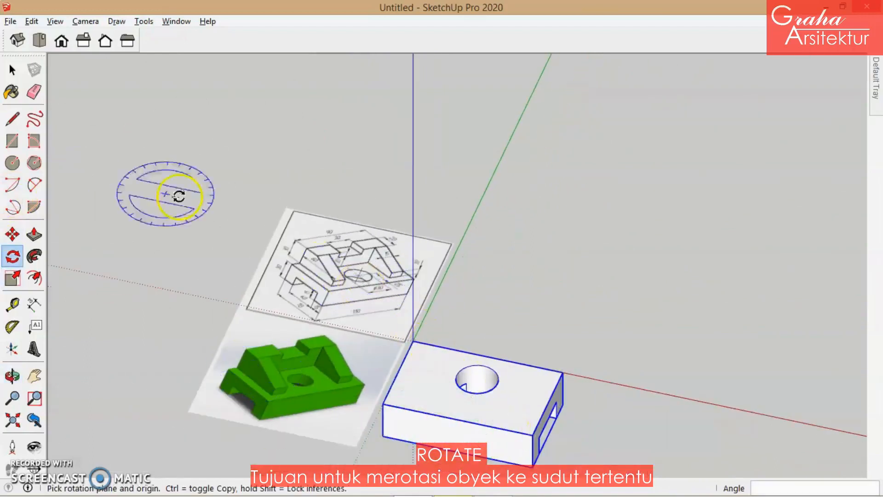
left_click(40, 40)
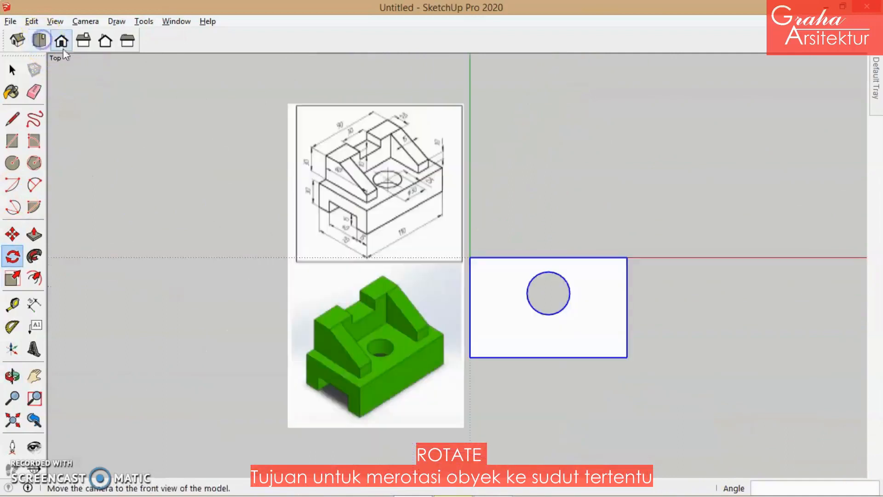
left_click(12, 253)
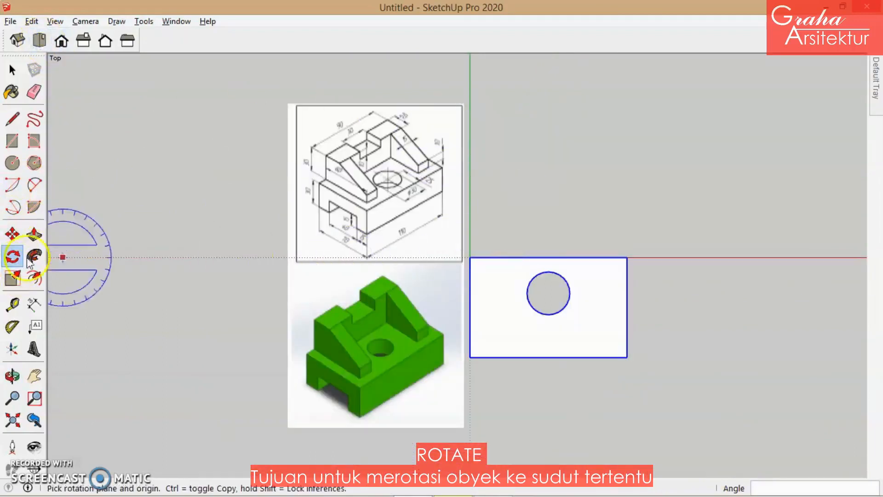
left_click(470, 258)
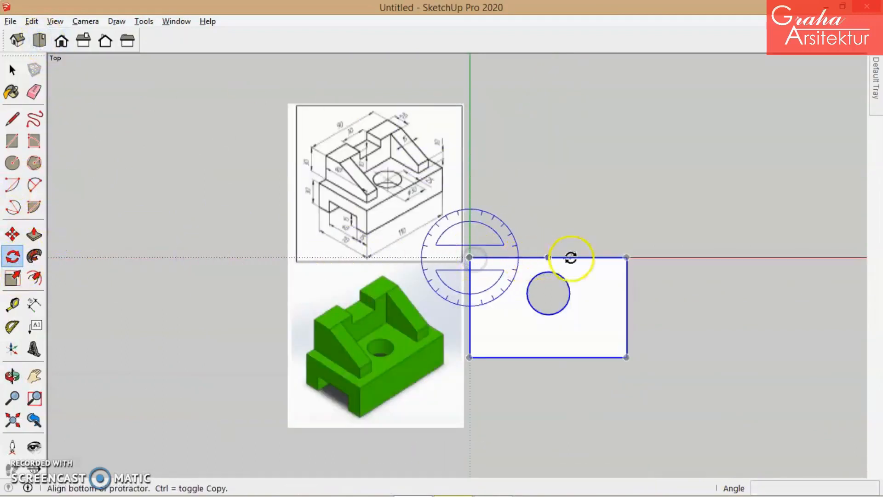
left_click_drag(628, 259, 330, 259)
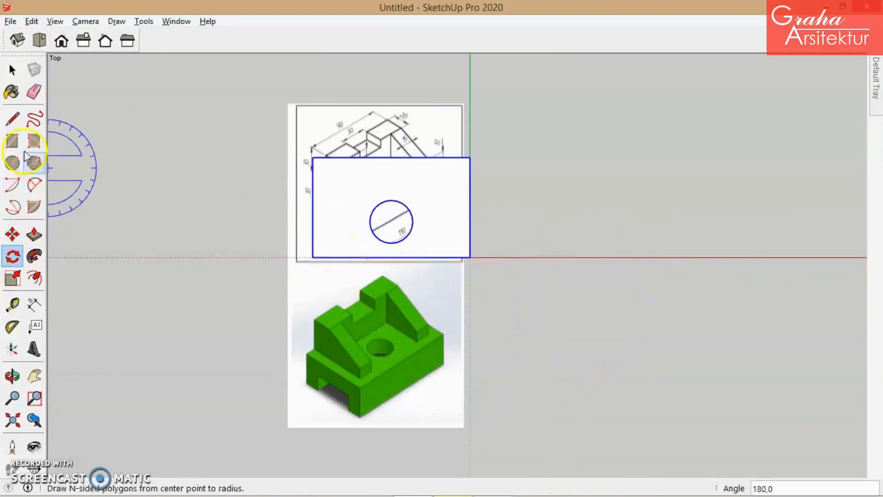
left_click(11, 69)
left_click(11, 70)
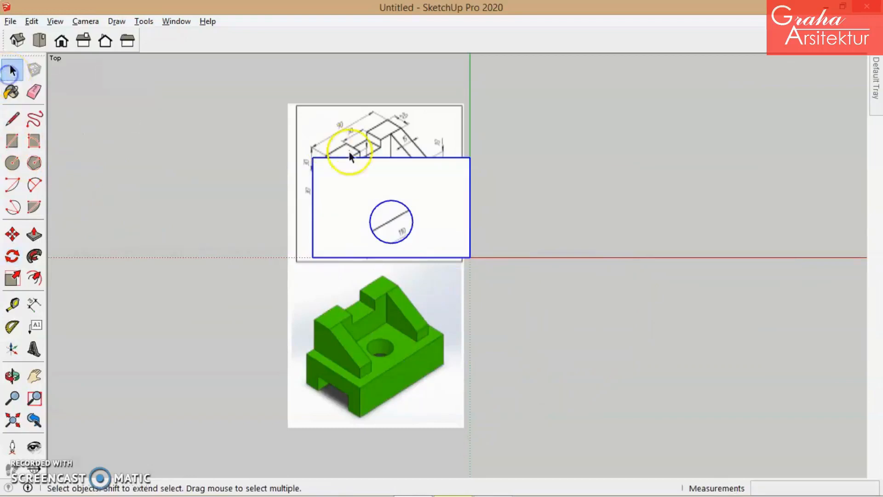
Move the block group along the red axis, off the reference image and clear of the origin
left_click(17, 237)
left_click(355, 184)
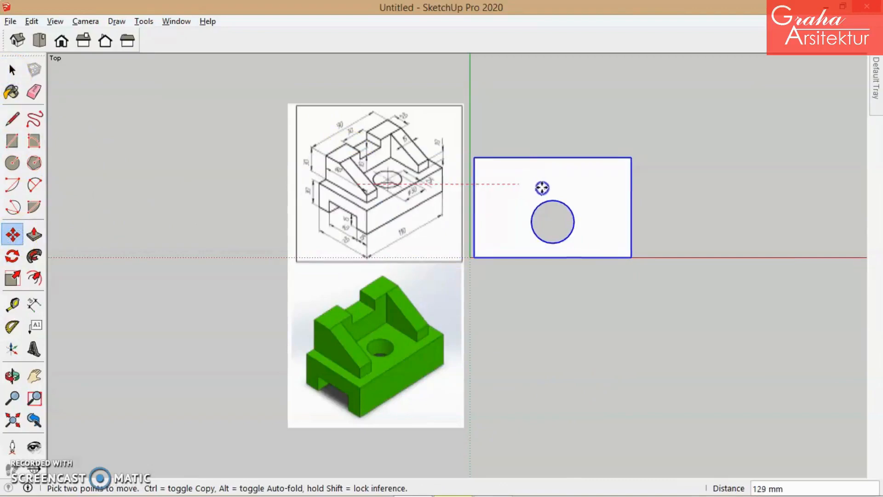
left_click(564, 188)
middle_click_drag(704, 335, 558, 28)
middle_click_drag(574, 83, 544, 189)
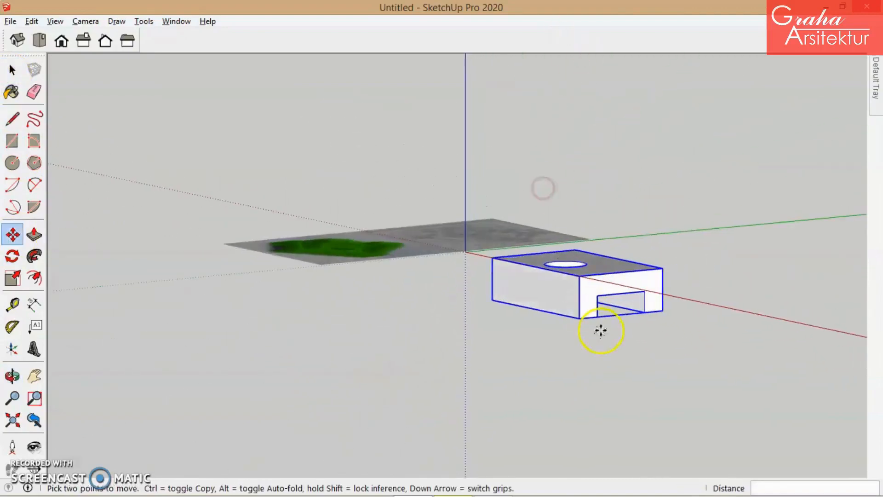
Move the block group up 30 mm so its bottom front corner rests on the red axis
left_click(573, 318)
scroll(574, 317, "up", 2)
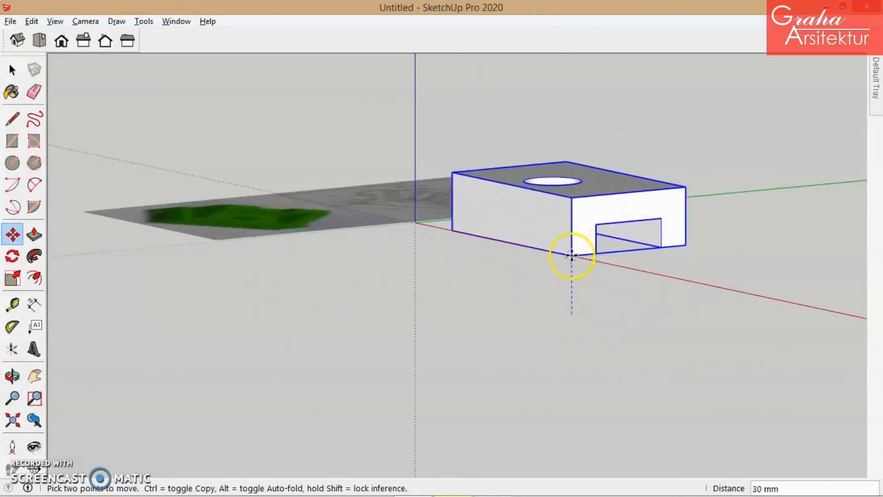
left_click(572, 256)
Move the block group 156 mm along the red axis, farther away from the origin
middle_click_drag(398, 290, 584, 485)
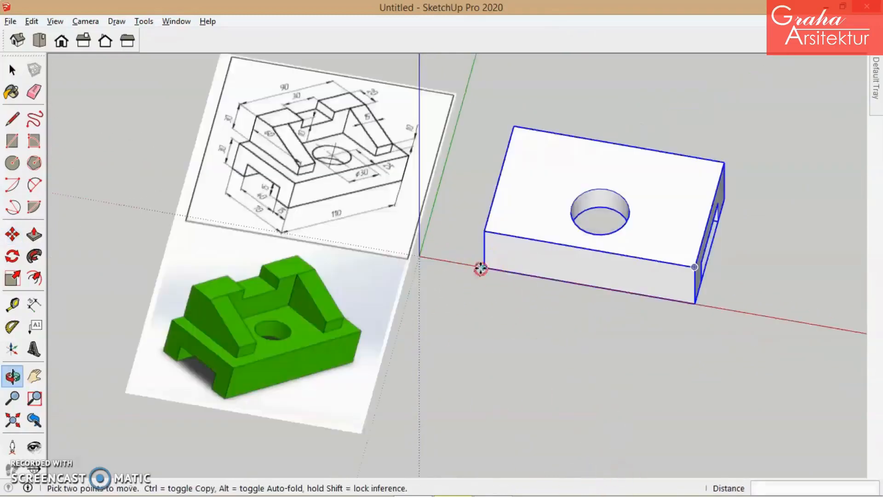
middle_click_drag(603, 361, 345, 289)
middle_click_drag(331, 257, 255, 281)
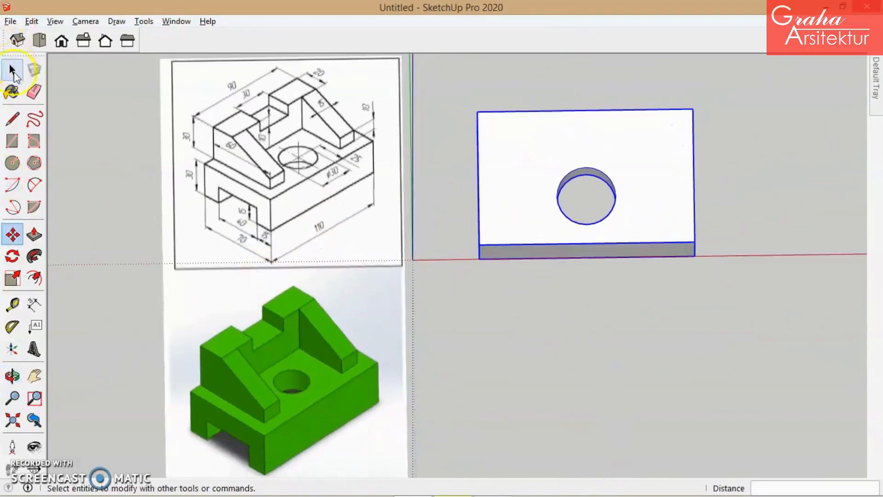
left_click(503, 223)
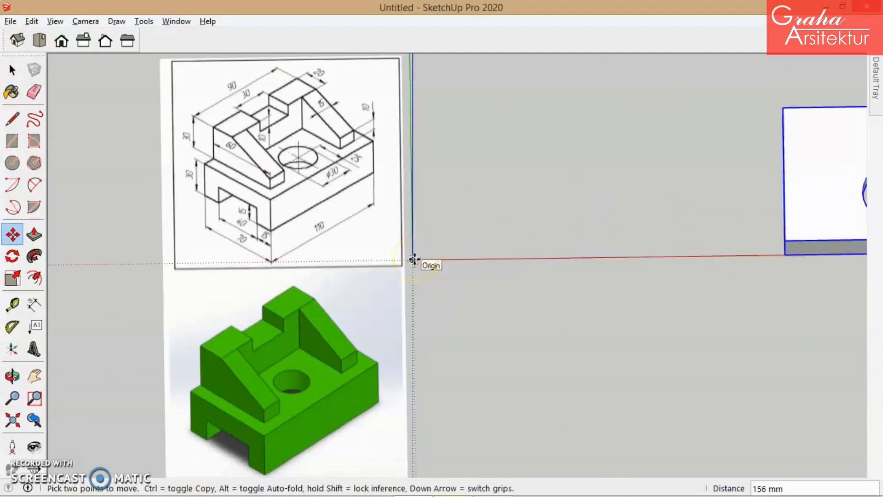
Draw a 90 x 60 mm rectangle on the ground plane starting from the origin
scroll(316, 92, "up", 5)
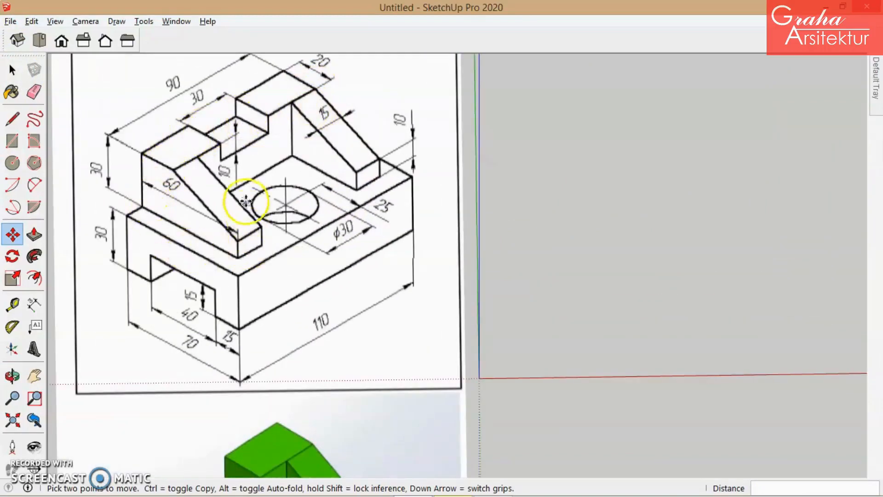
scroll(223, 148, "down", 2)
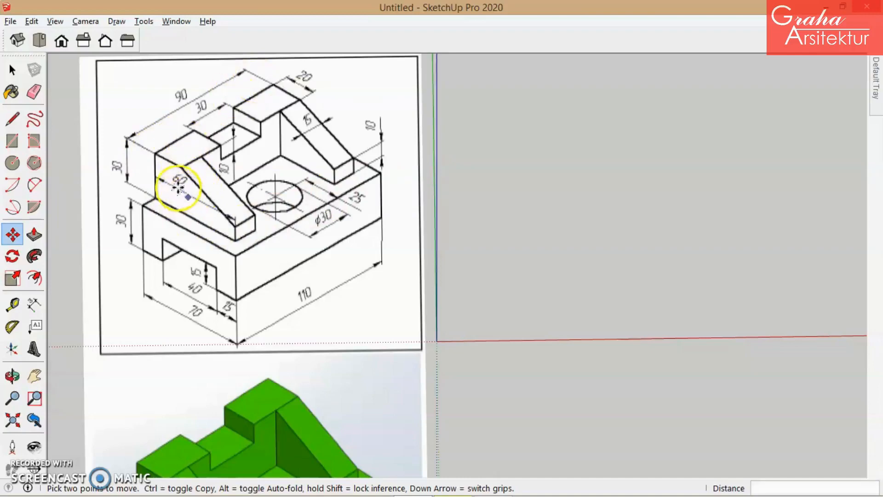
scroll(178, 181, "up", 3)
scroll(171, 187, "down", 5)
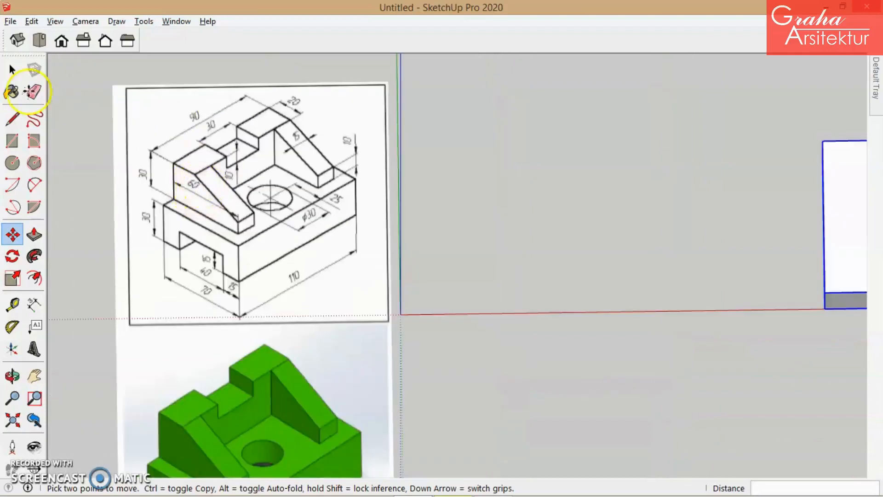
left_click(12, 141)
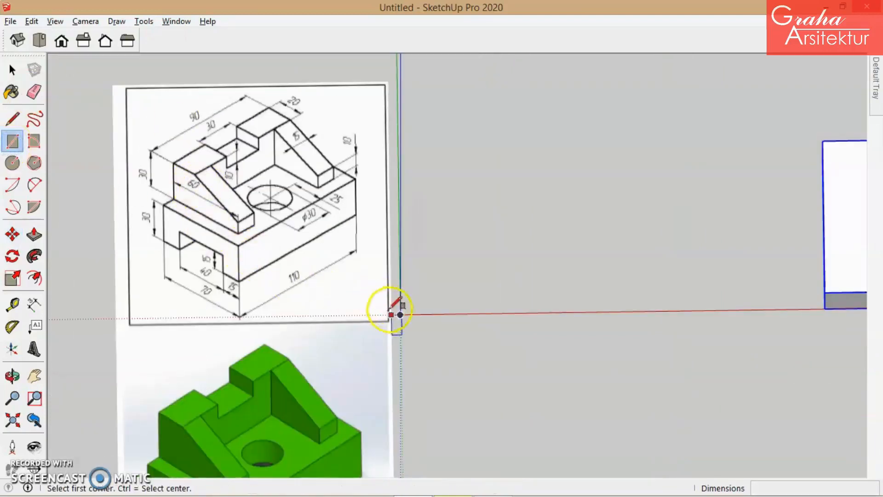
left_click(401, 315)
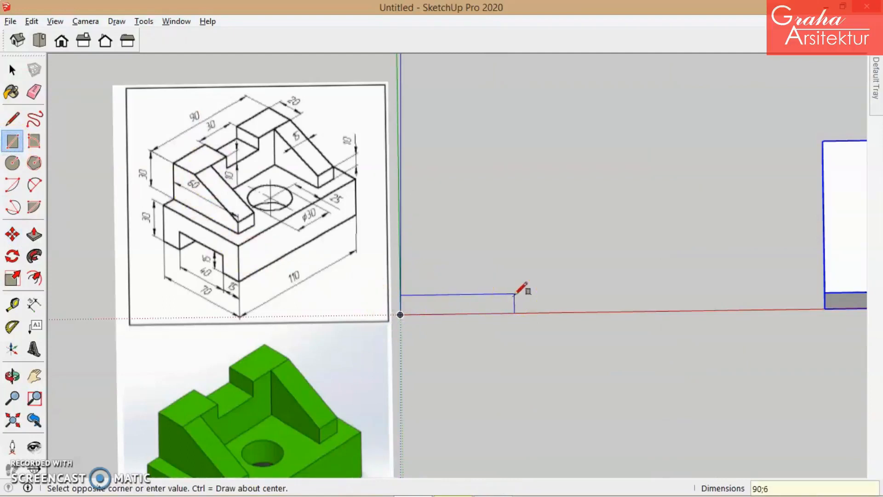
key("Return")
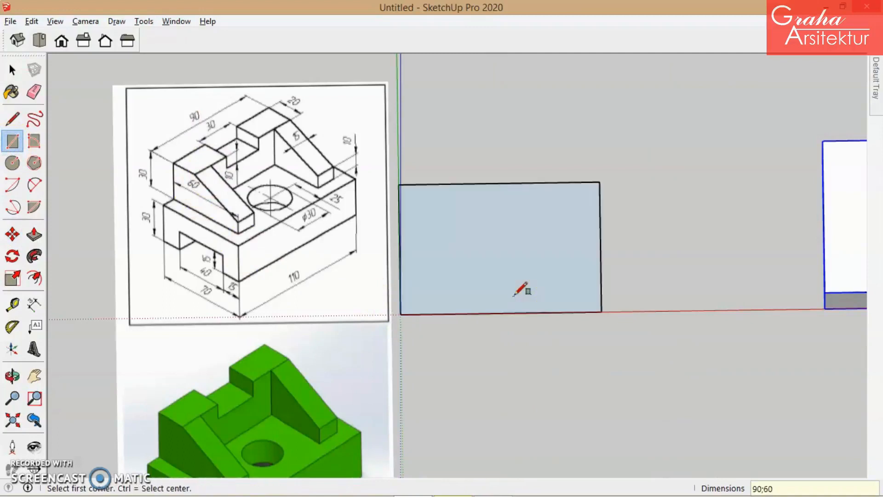
Switch to the top view and examine the upper part's dimensions on the reference drawing
left_click(39, 40)
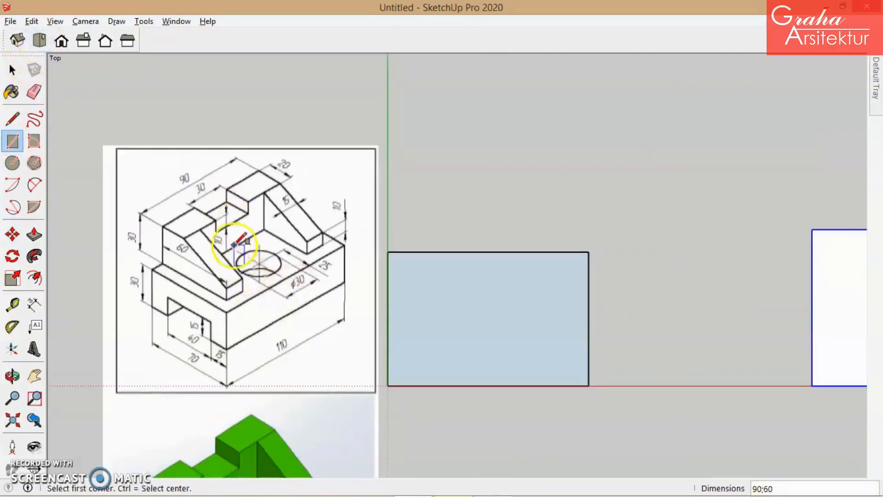
scroll(196, 201, "up", 1)
scroll(195, 201, "up", 1)
scroll(197, 199, "down", 2)
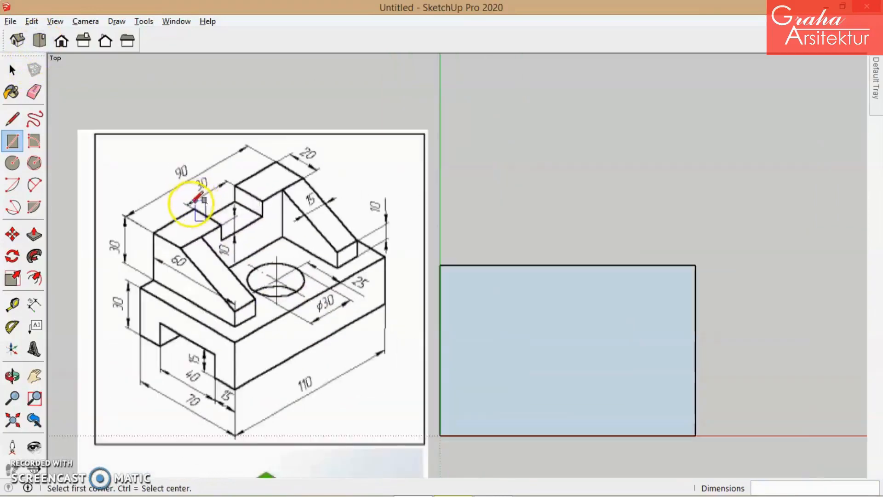
scroll(193, 202, "up", 1)
scroll(189, 205, "up", 1)
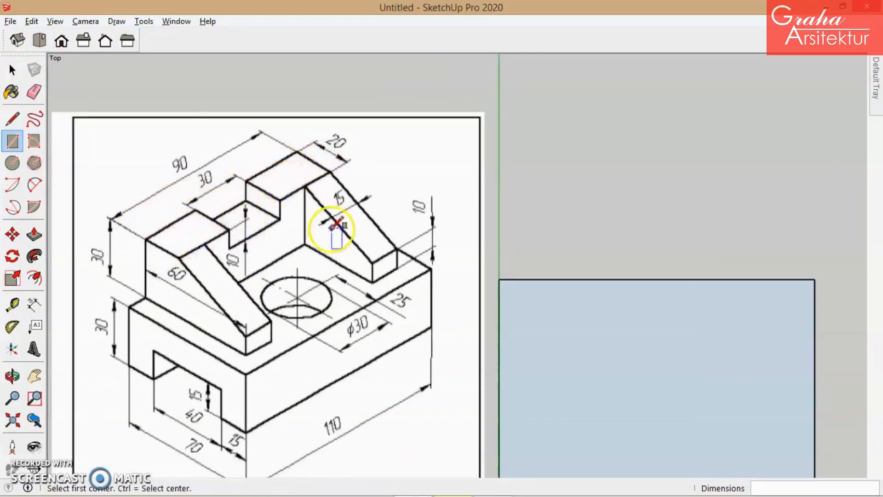
scroll(324, 218, "down", 2)
scroll(305, 180, "up", 2)
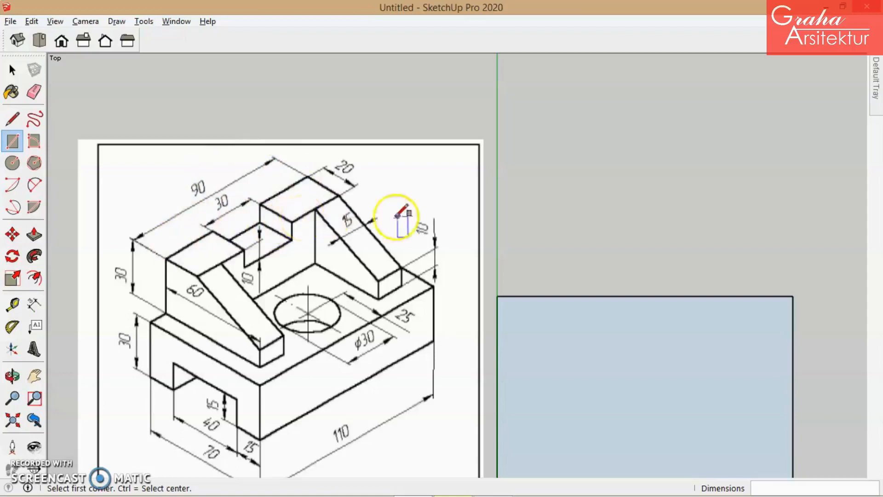
scroll(478, 223, "down", 3)
Copy the rectangle's right edge 30 mm inward, and copy the new line another 30 mm to divide the face into three strips
left_click(6, 75)
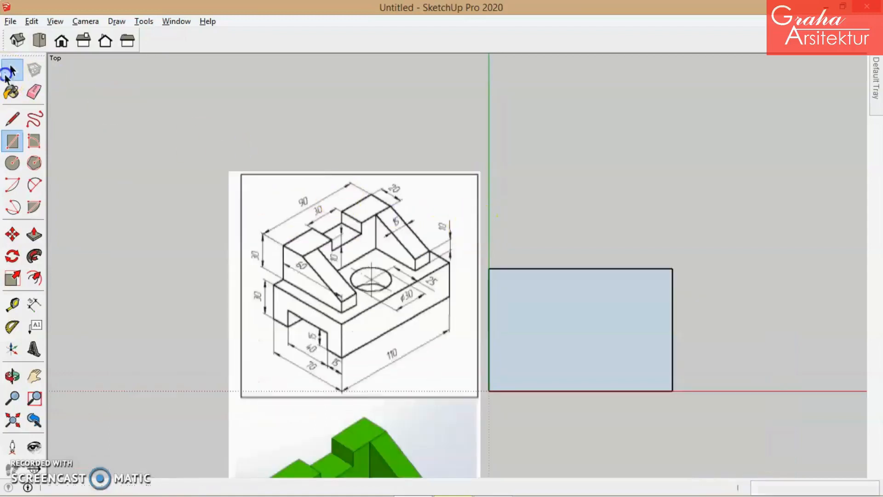
scroll(737, 283, "up", 3)
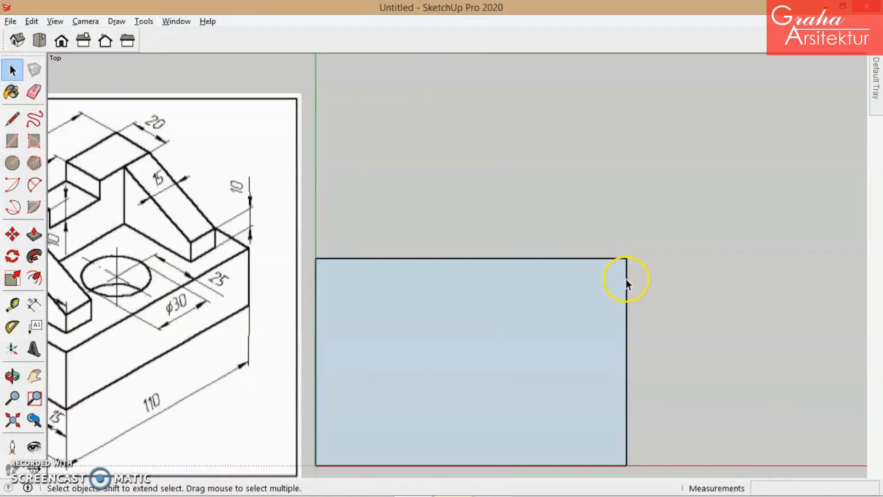
left_click(625, 280)
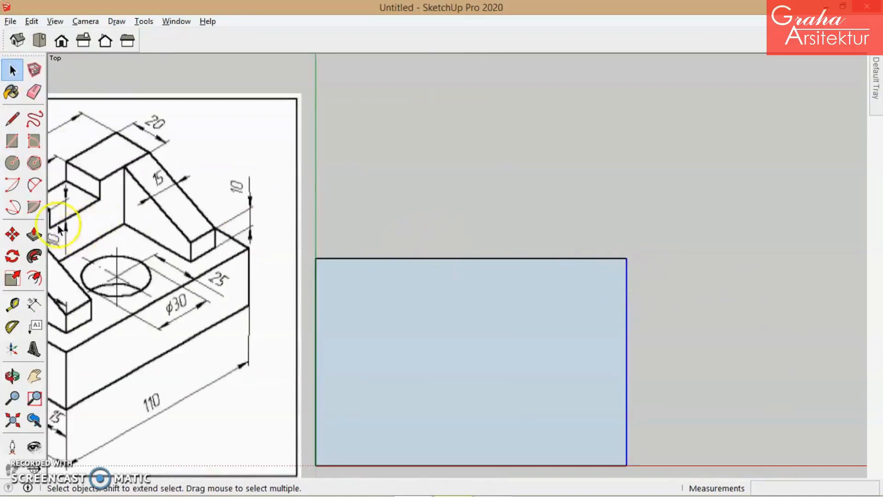
left_click(13, 235)
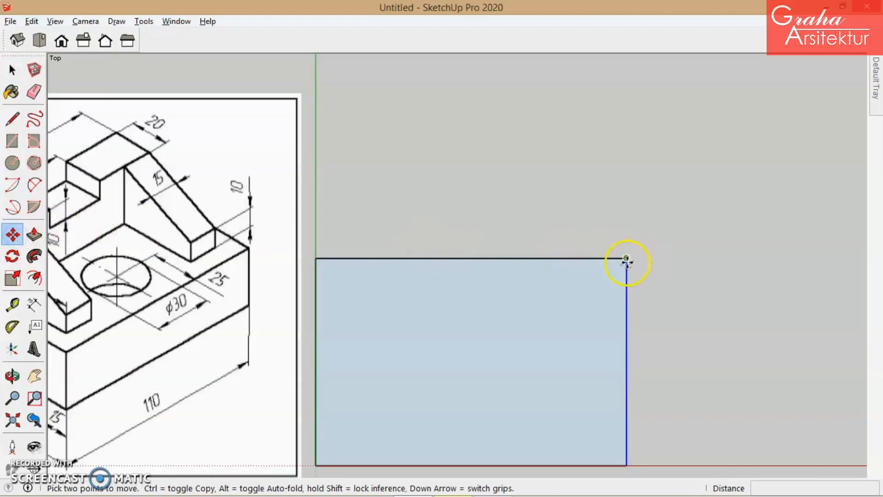
left_click_drag(627, 260, 579, 260, "ctrl")
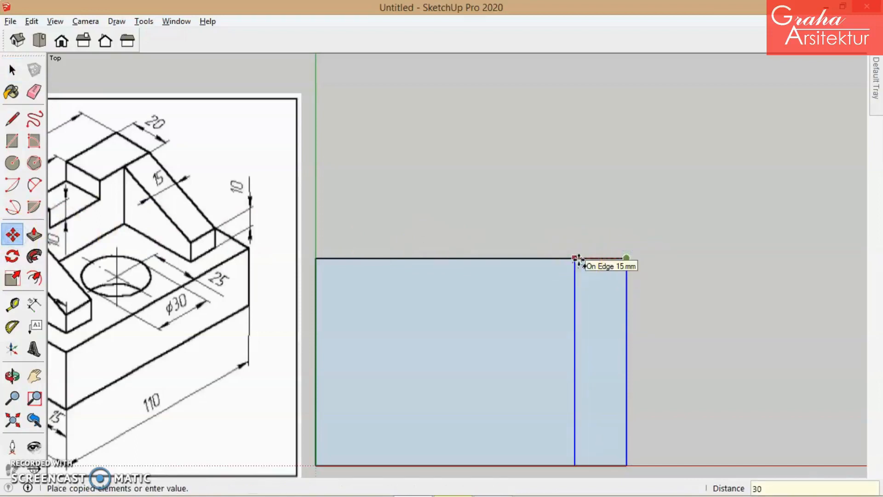
key("Return")
left_click(536, 263)
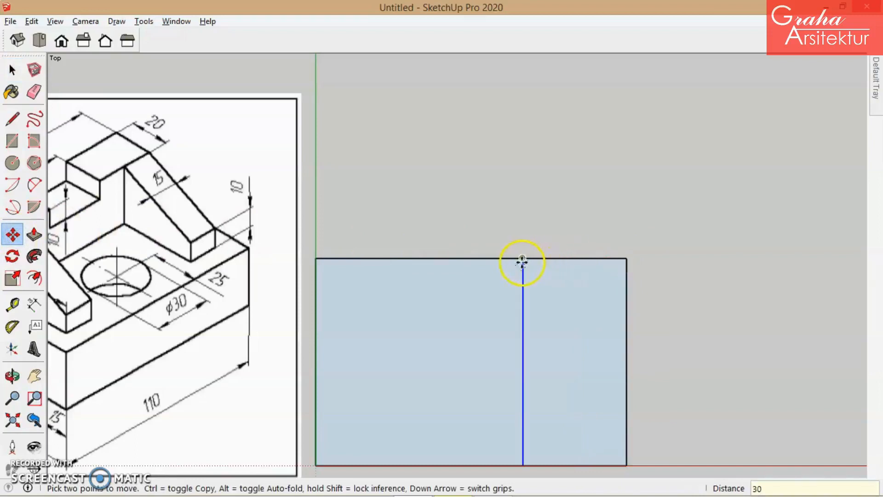
left_click_drag(523, 259, 460, 259, "ctrl")
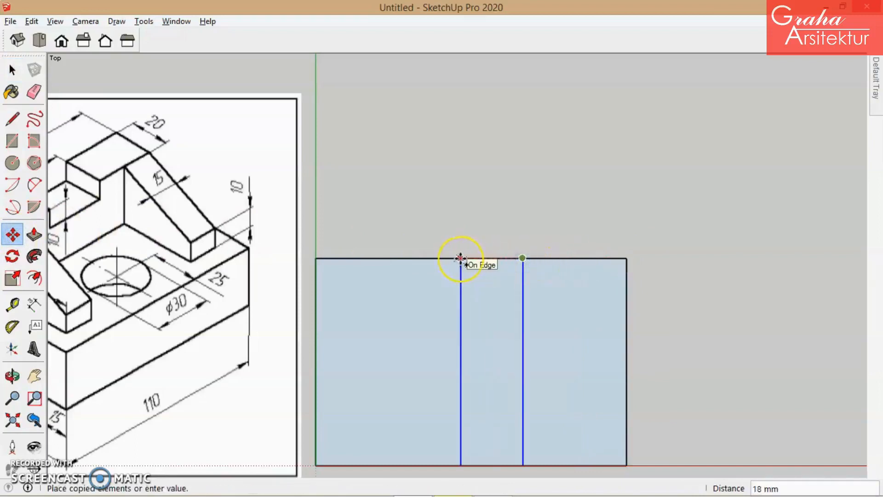
type("30")
key("Return")
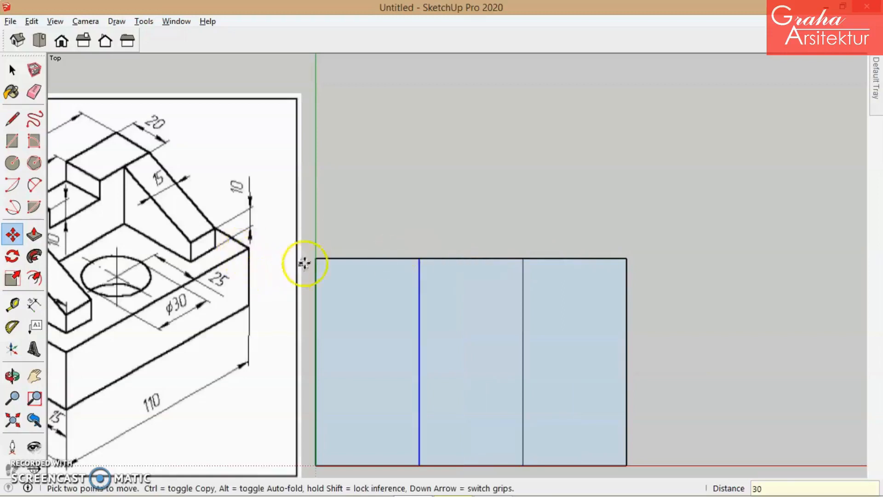
Select all segments of the rectangle's upper edge and copy them 20 mm down across the three strips
scroll(147, 207, "down", 3)
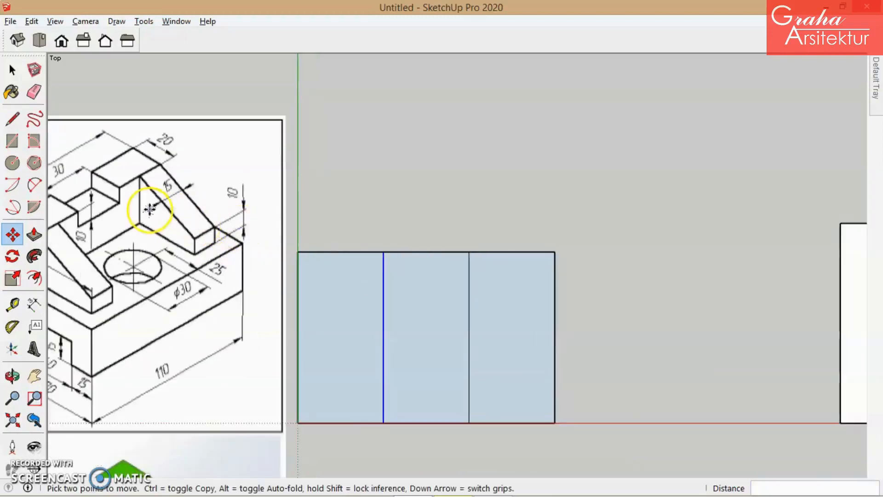
scroll(55, 205, "up", 2)
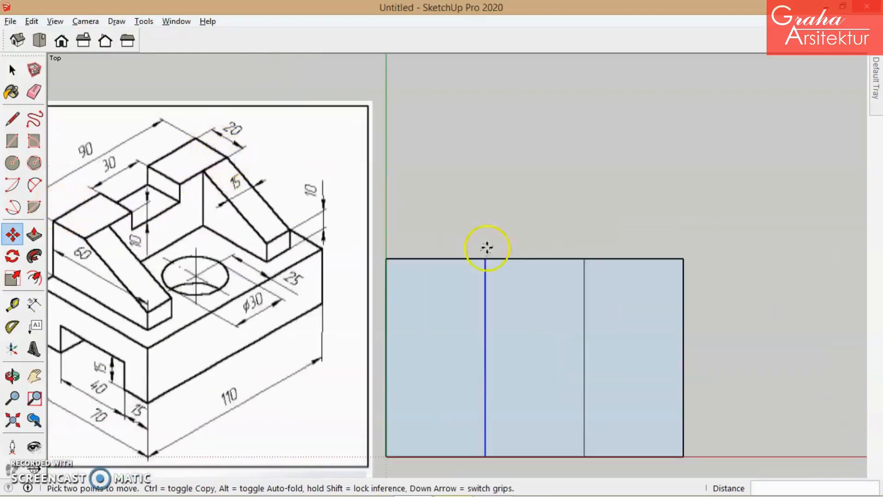
left_click(13, 70)
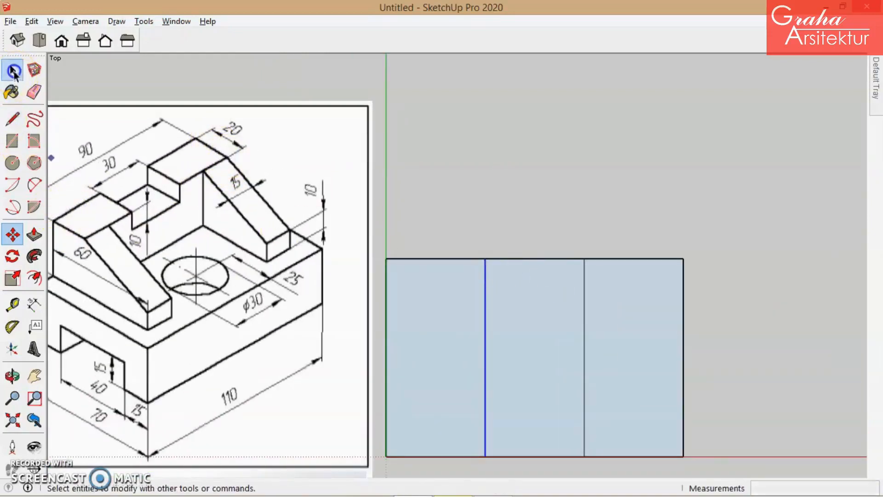
left_click(633, 259)
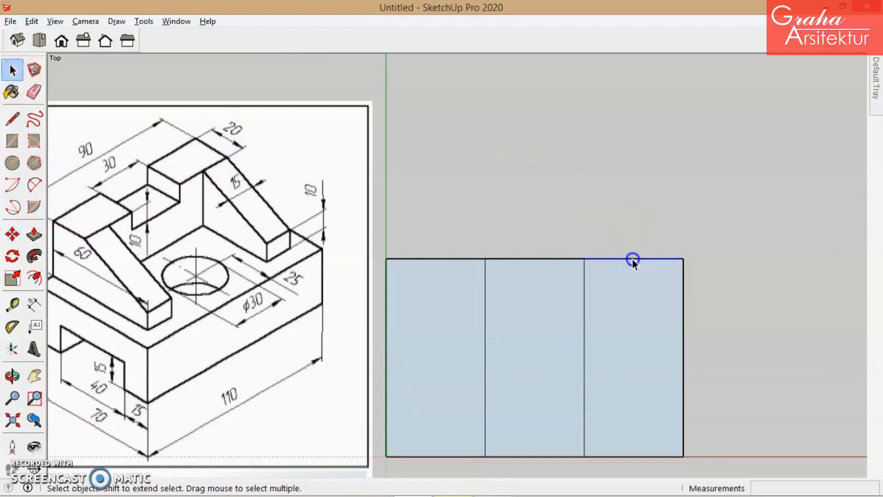
left_click(567, 260, "shift")
left_click(13, 235)
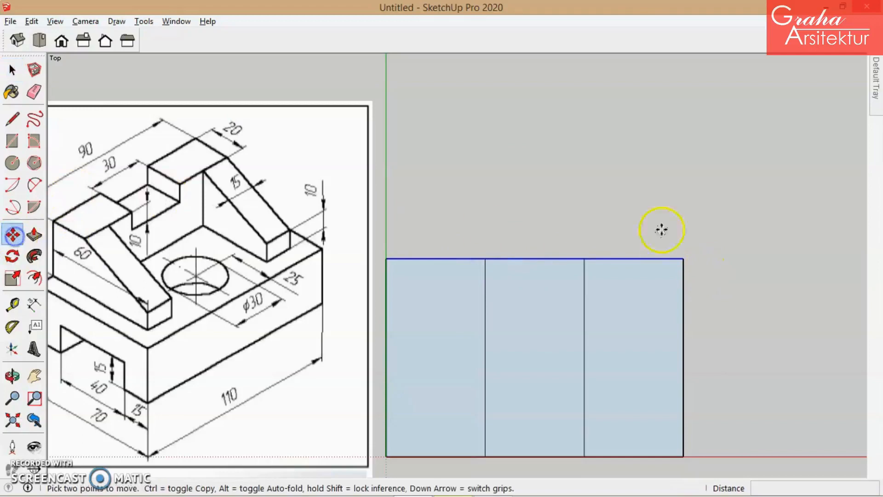
left_click(684, 261)
key("ctrl")
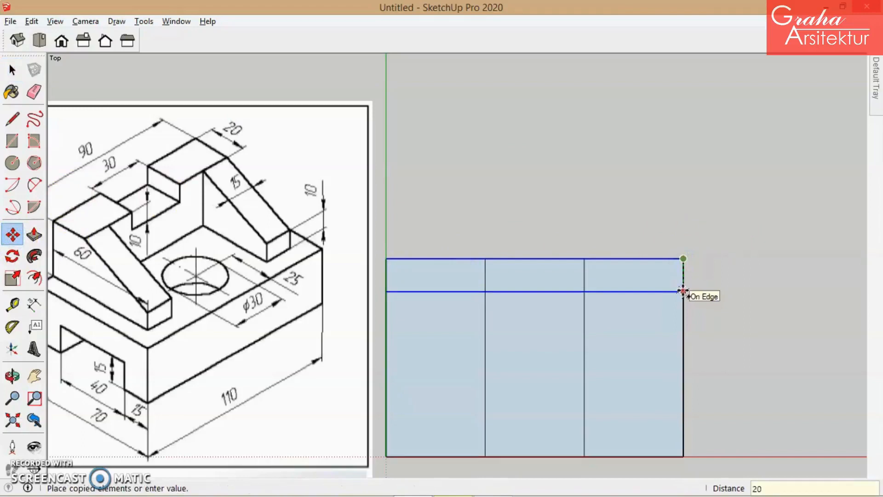
key("Return")
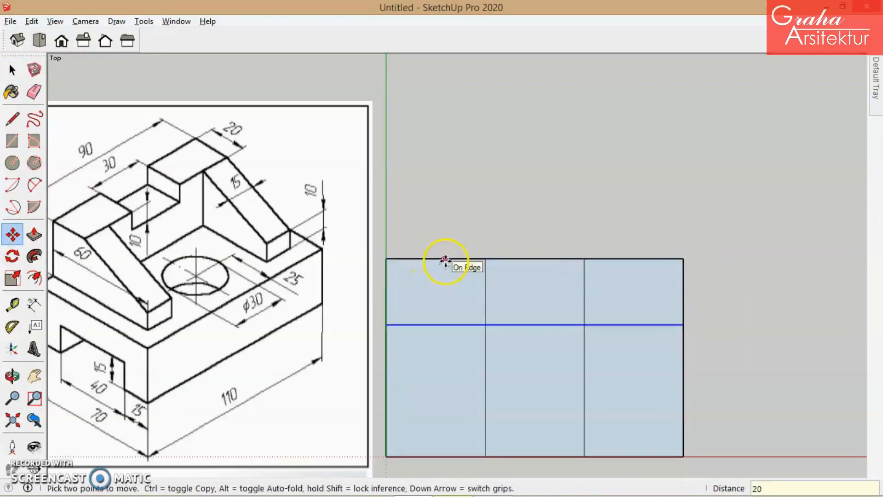
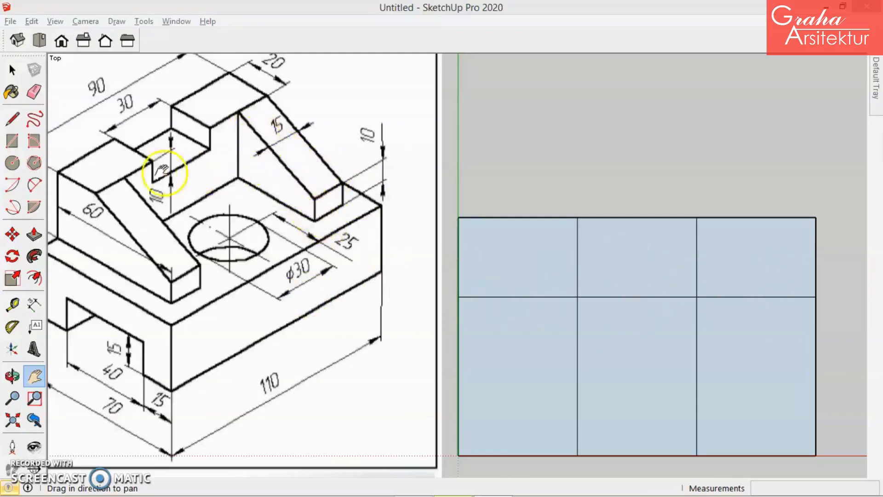
Copy the lower segment of the right dividing line 15 mm toward the right edge and erase the original segment
left_click(13, 70)
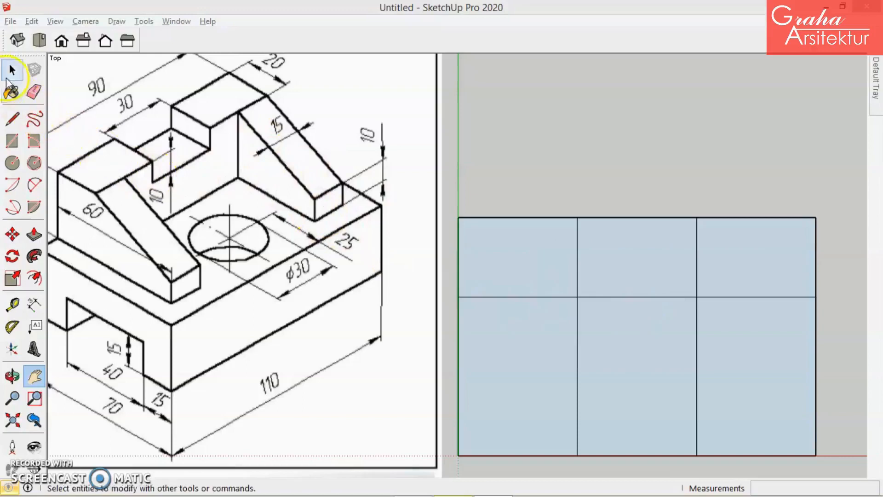
left_click(696, 340)
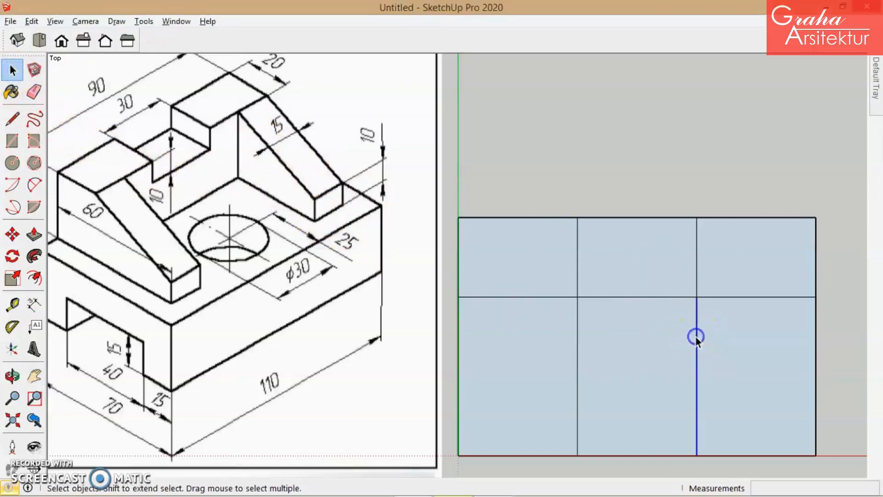
left_click(12, 235)
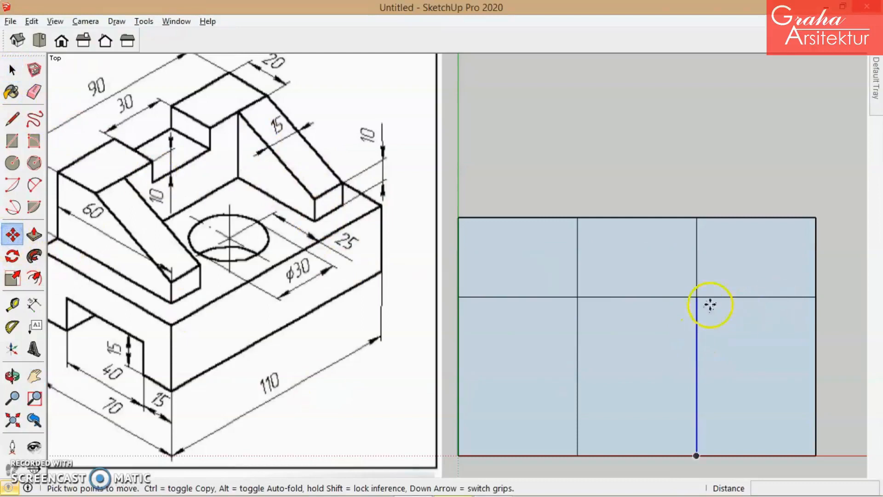
left_click(698, 297)
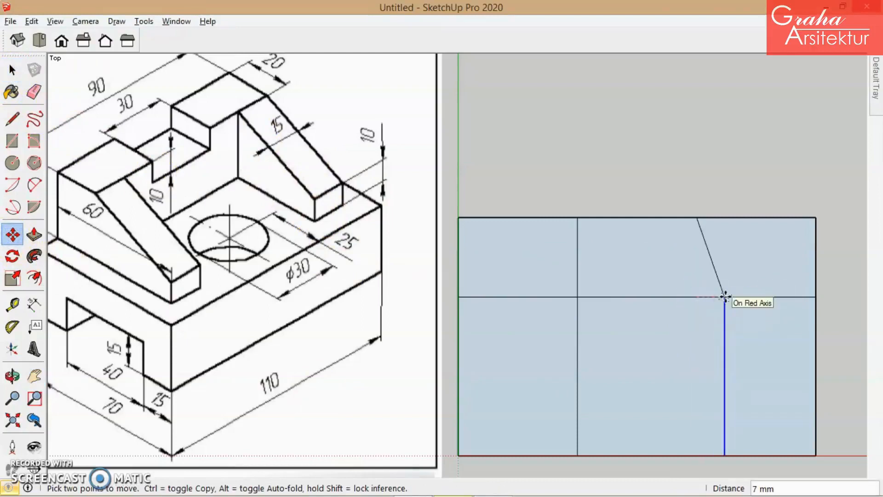
key("Escape")
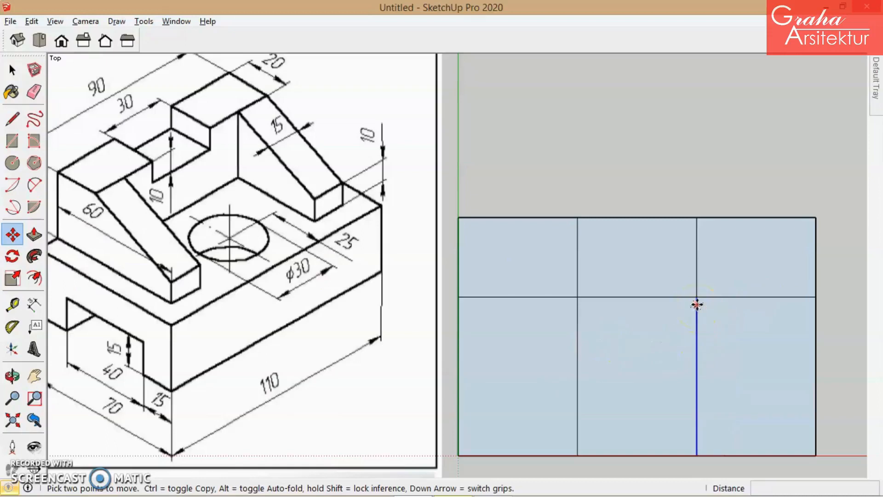
left_click(697, 302)
key("ctrl")
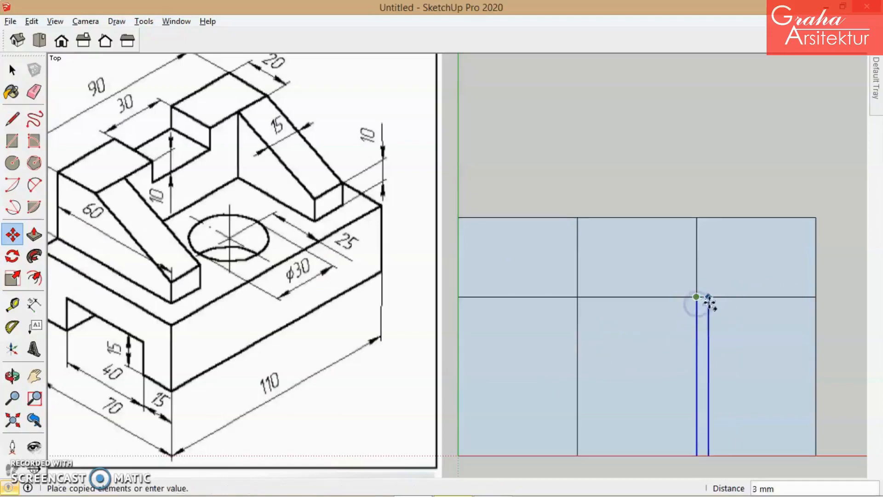
type("15")
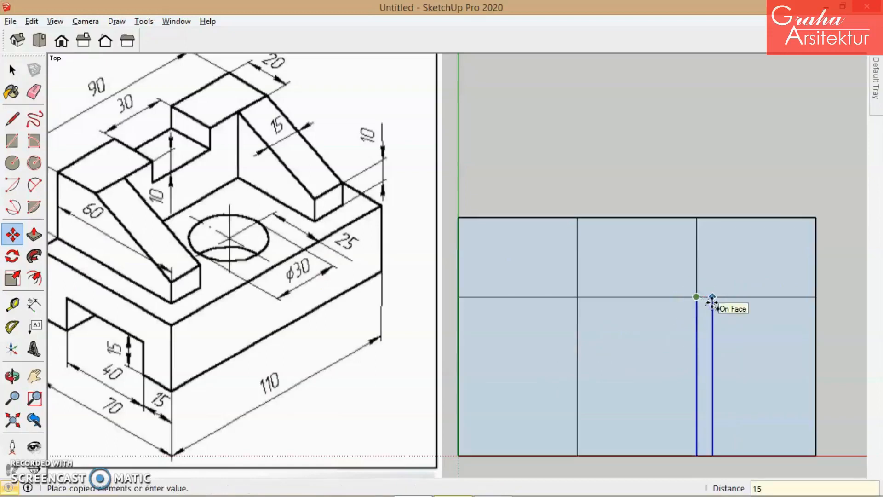
key("Return")
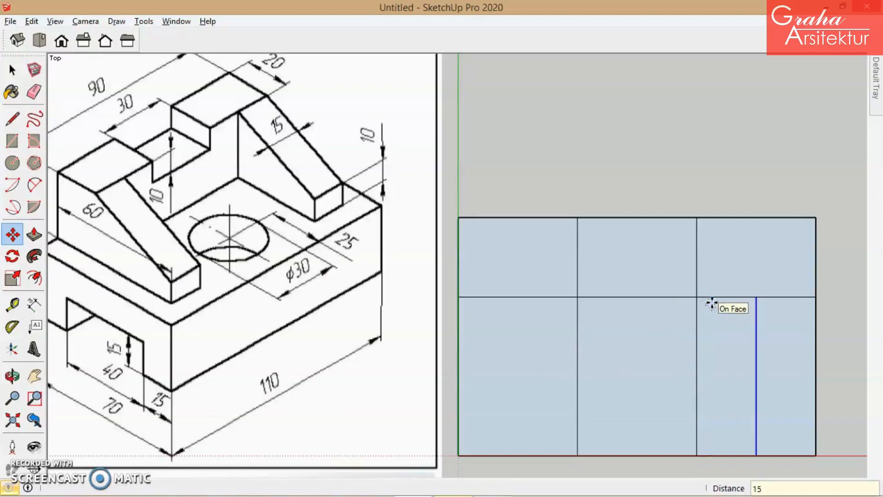
left_click(34, 92)
left_click(697, 355)
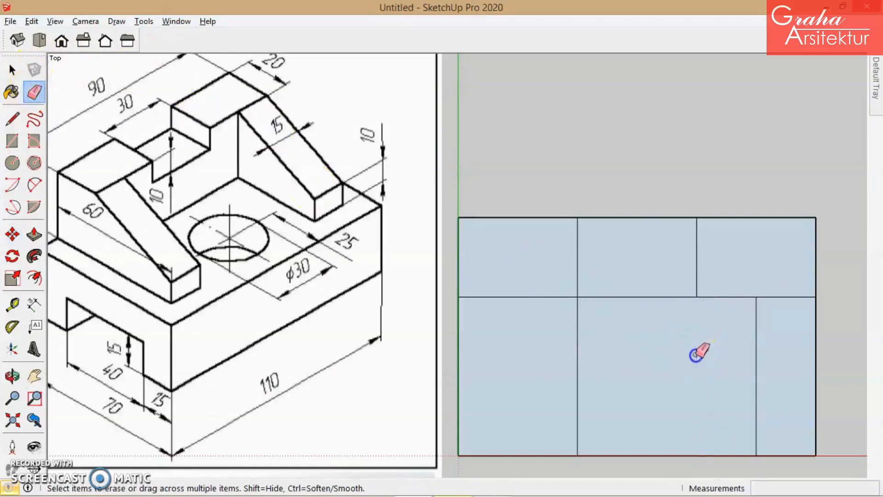
Copy the lower segment of the left dividing line 15 mm toward the left edge of the footprint
key("space")
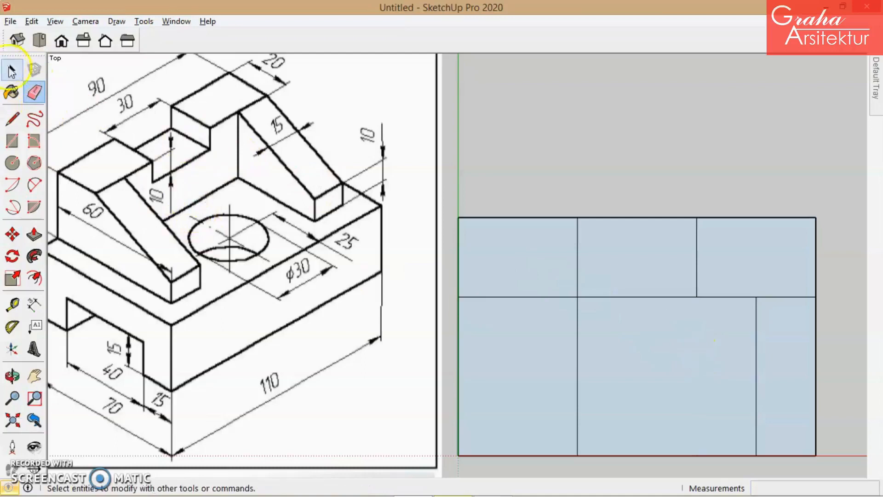
left_click(576, 346)
left_click(12, 234)
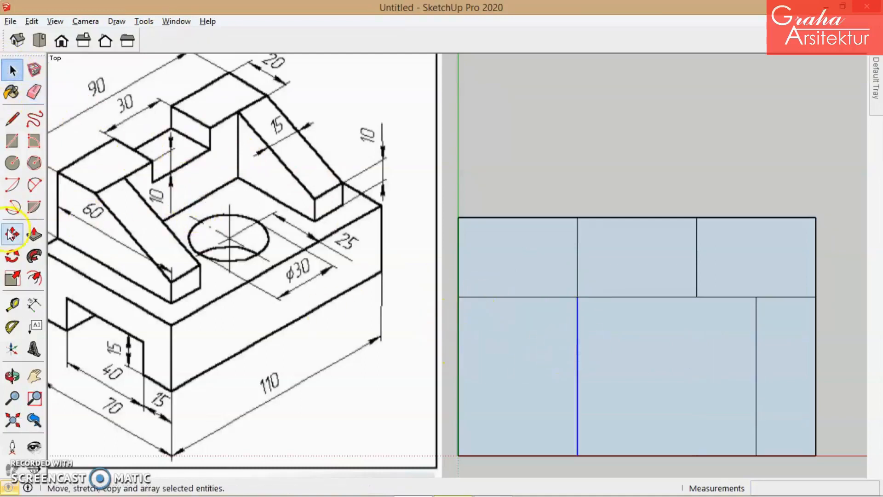
left_click(12, 236)
left_click(578, 297)
key("ctrl")
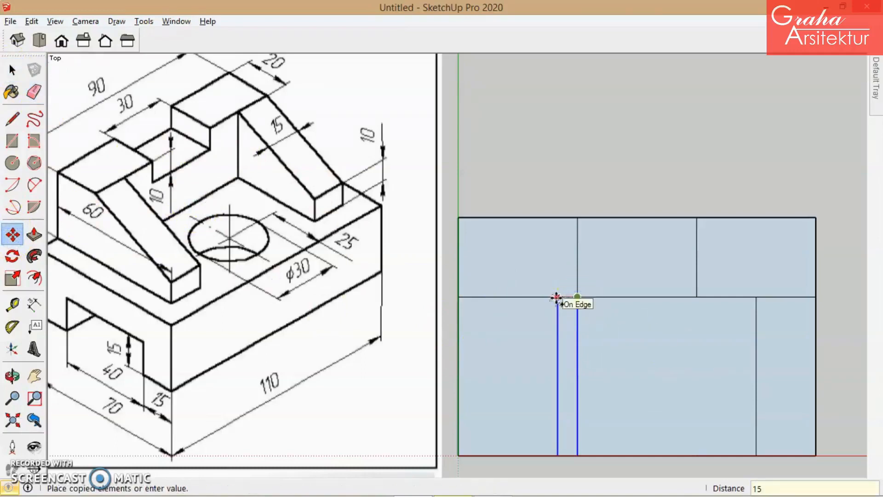
key("Return")
Erase the original left segment and the middle part of the front edge to leave a U-shaped footprint
left_click(35, 91)
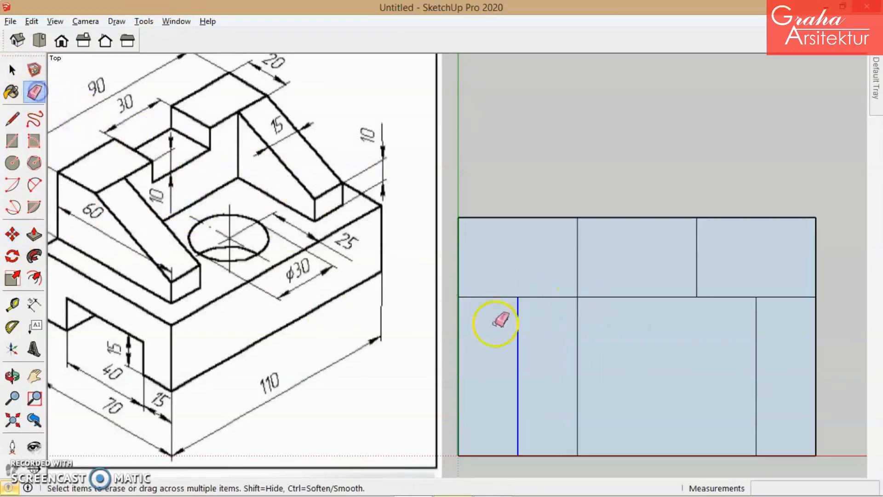
left_click(577, 351)
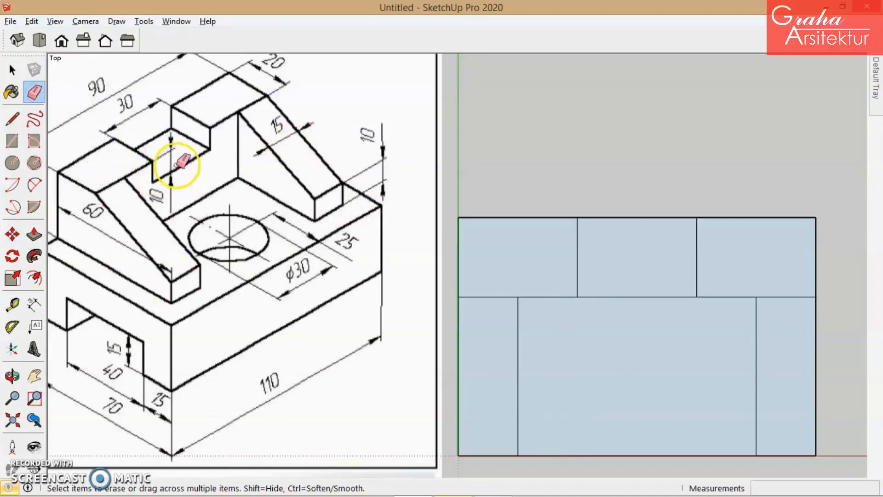
left_click(644, 456)
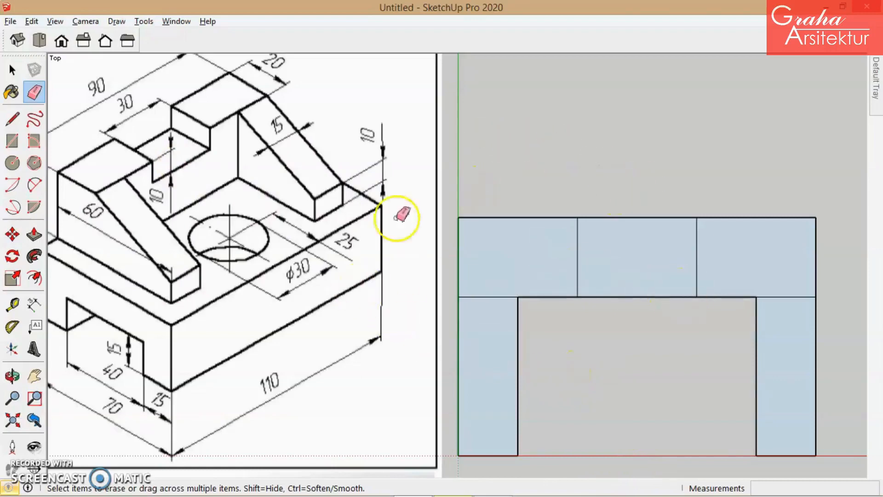
Extrude all three rear sections of the U-shaped footprint upward to a height of 30 mm
left_click(19, 40)
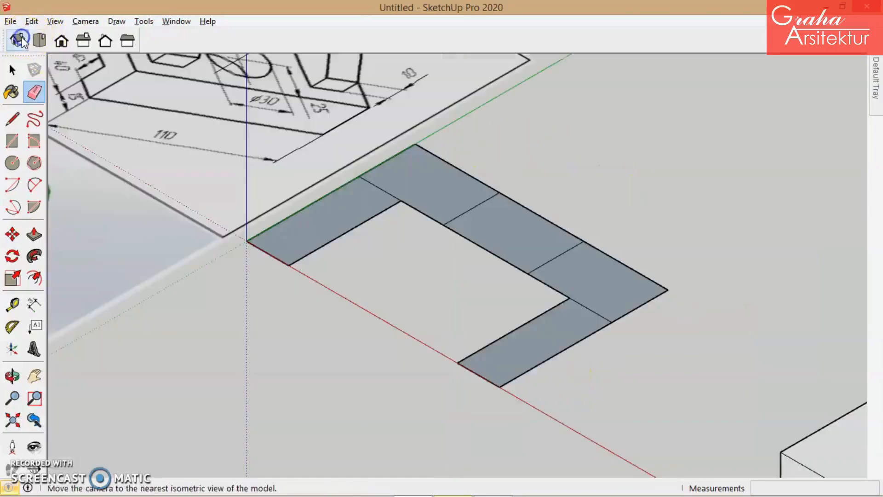
scroll(385, 214, "down", 6)
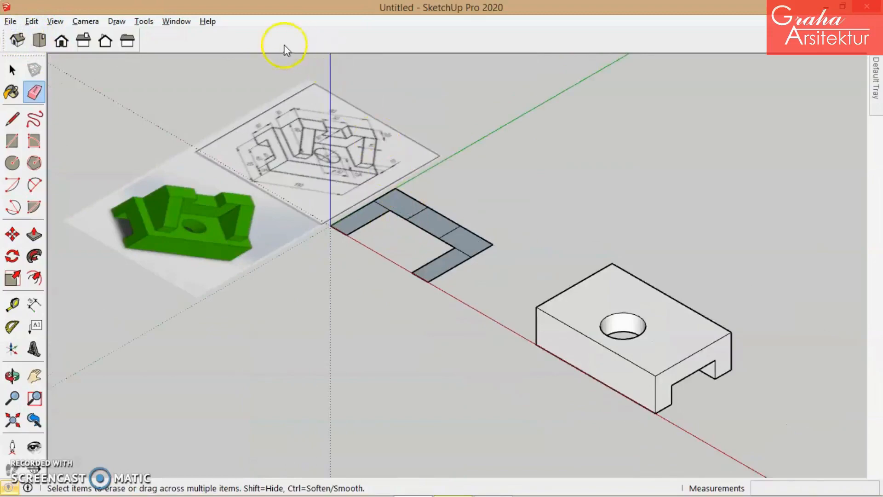
scroll(270, 64, "up", 4)
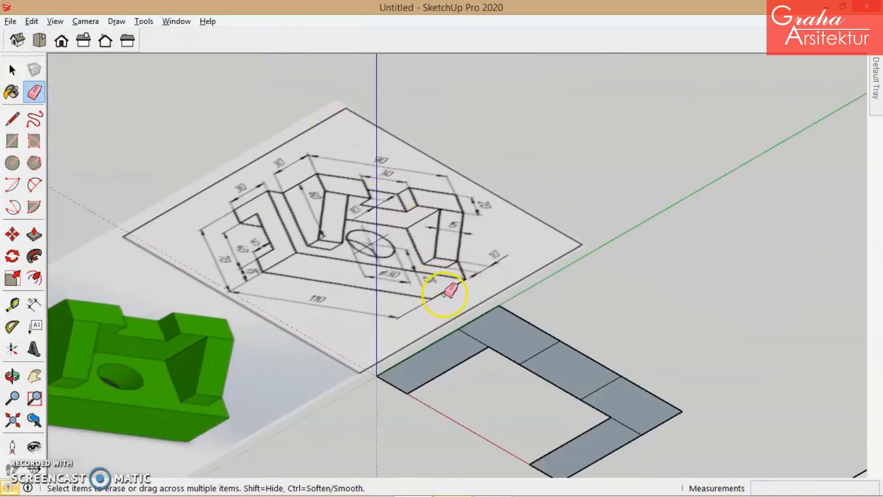
scroll(446, 252, "up", 1)
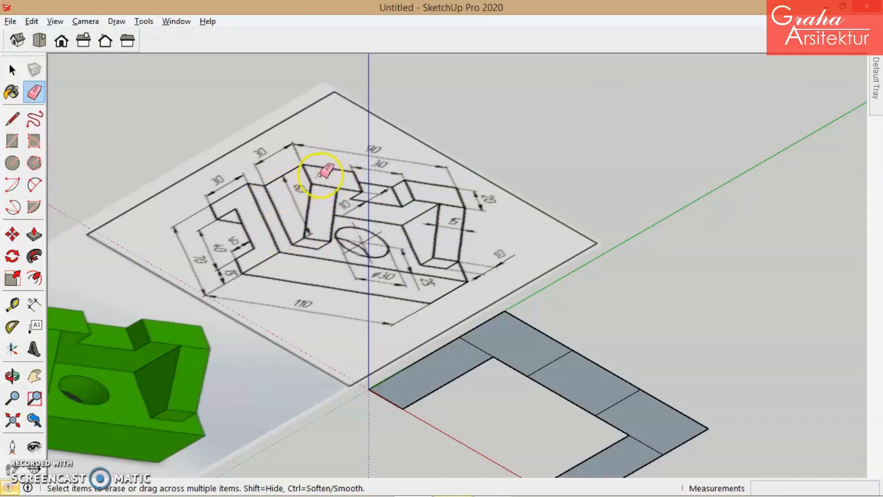
left_click(34, 234)
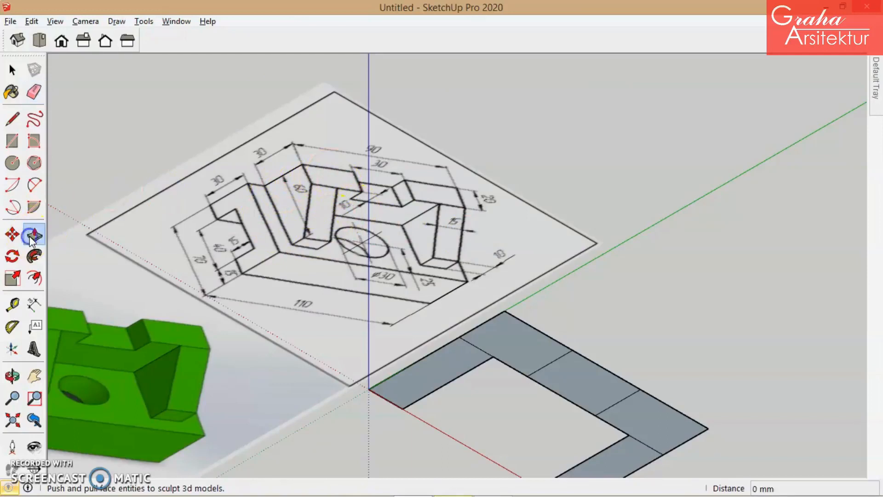
left_click_drag(514, 343, 514, 320)
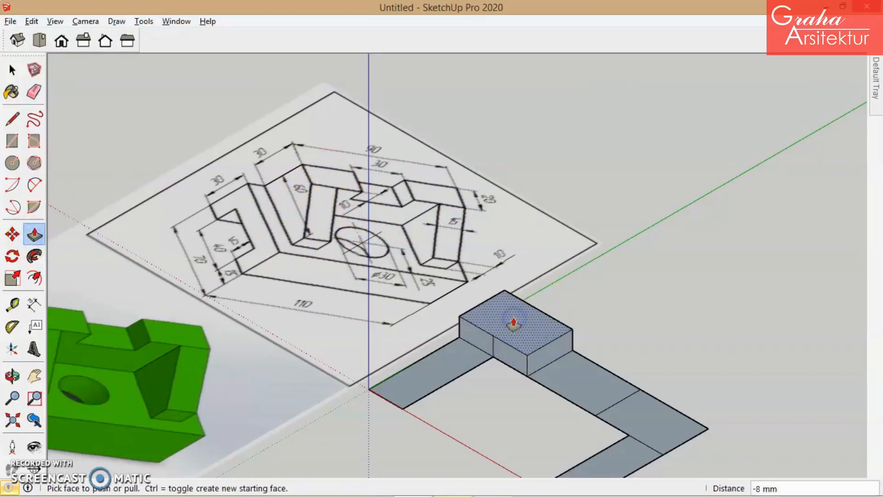
type("30")
key("Return")
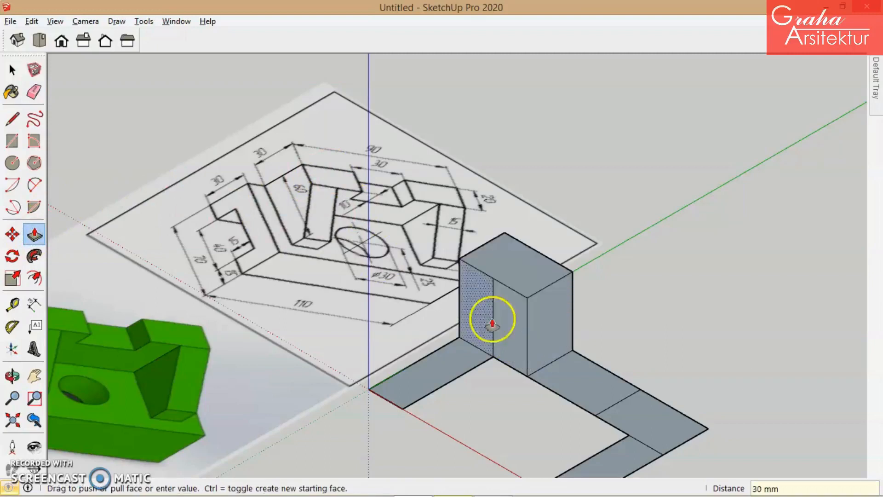
left_click_drag(591, 380, 526, 304)
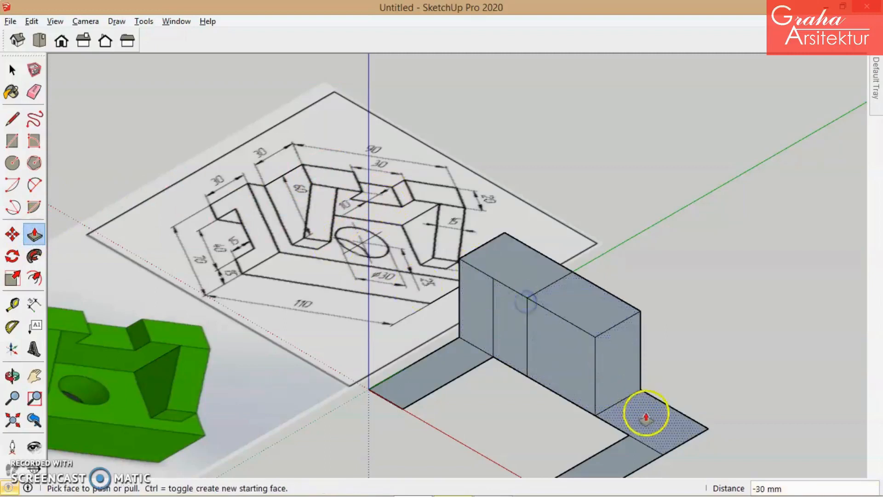
left_click_drag(647, 414, 591, 338)
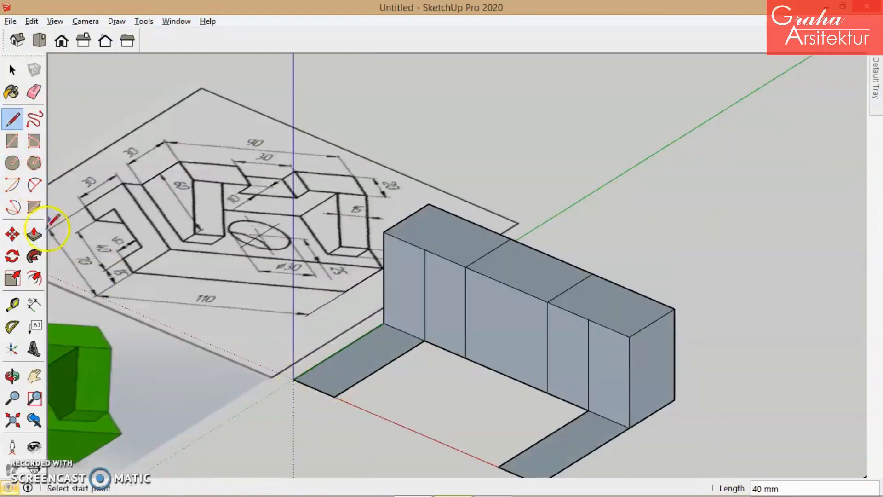
Extrude both front legs of the U-shaped footprint upward by 10 mm
left_click(34, 234)
left_click_drag(335, 371, 336, 364)
key("Return")
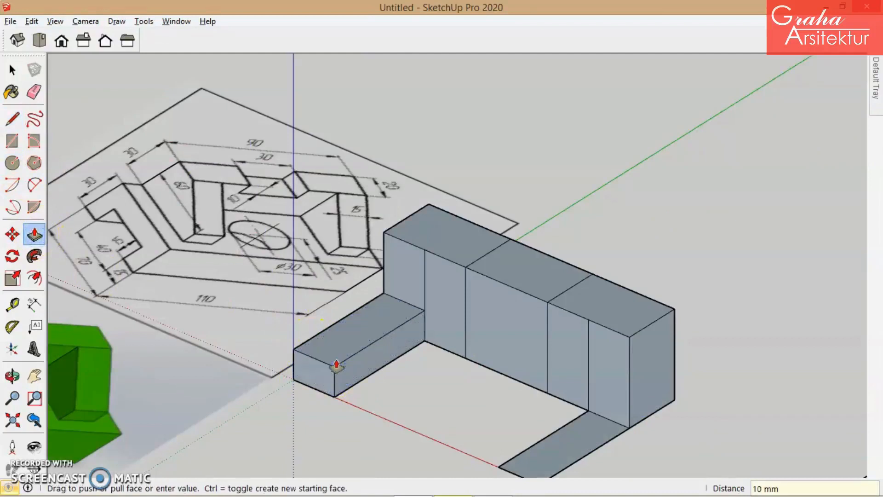
left_click_drag(576, 431, 571, 426)
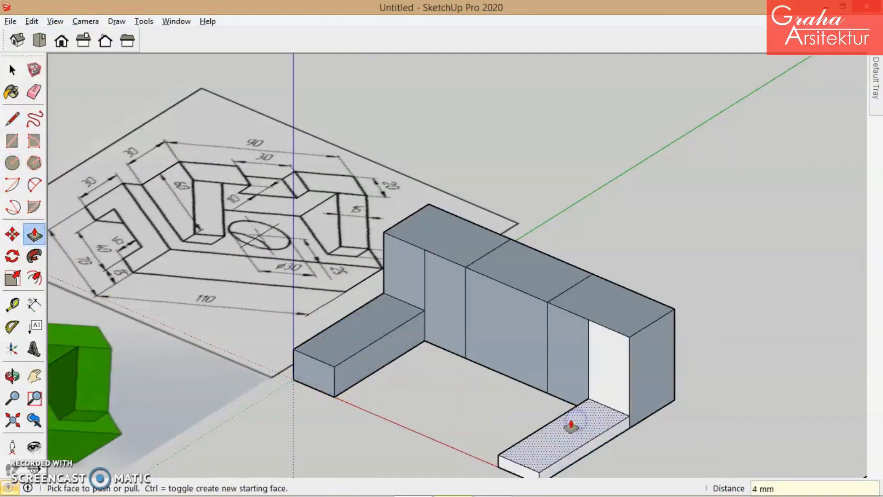
type("10")
key("Return")
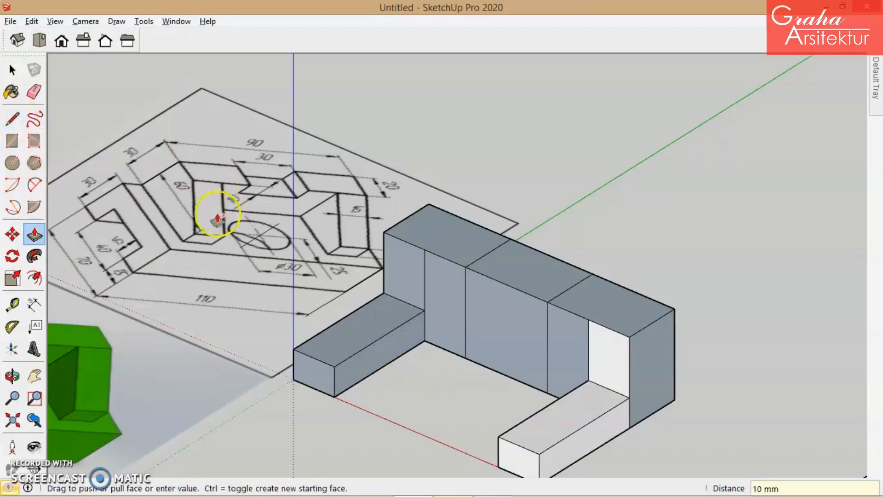
Draw sloped lines from the upper front corners of both legs to the rear block's top edge, forming two inclined ribs
left_click(12, 119)
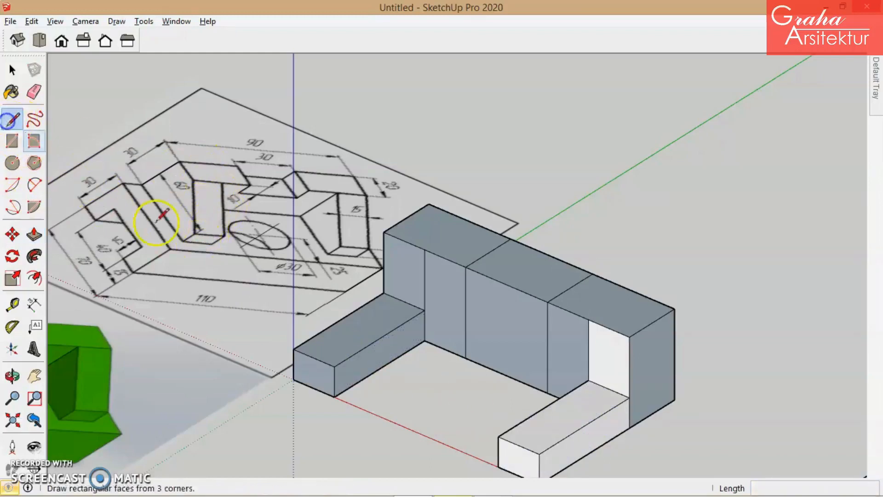
left_click(293, 349)
left_click_drag(293, 349, 383, 232)
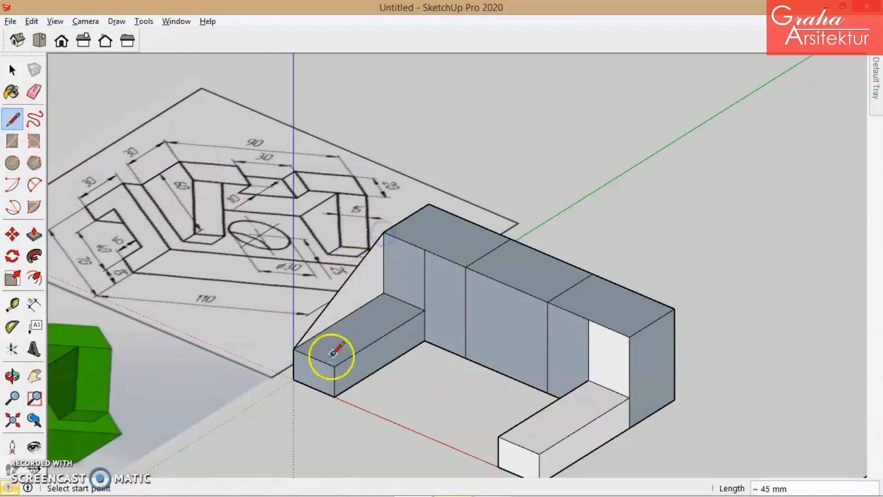
left_click_drag(334, 366, 424, 251)
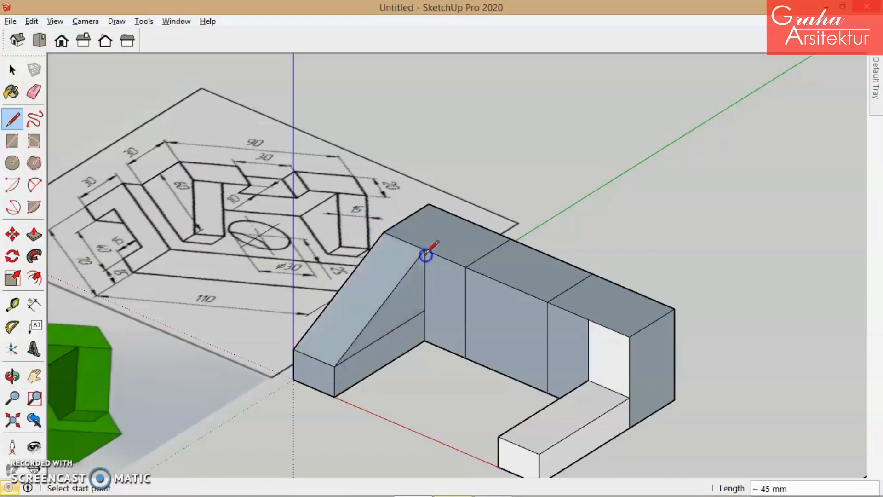
left_click(498, 436)
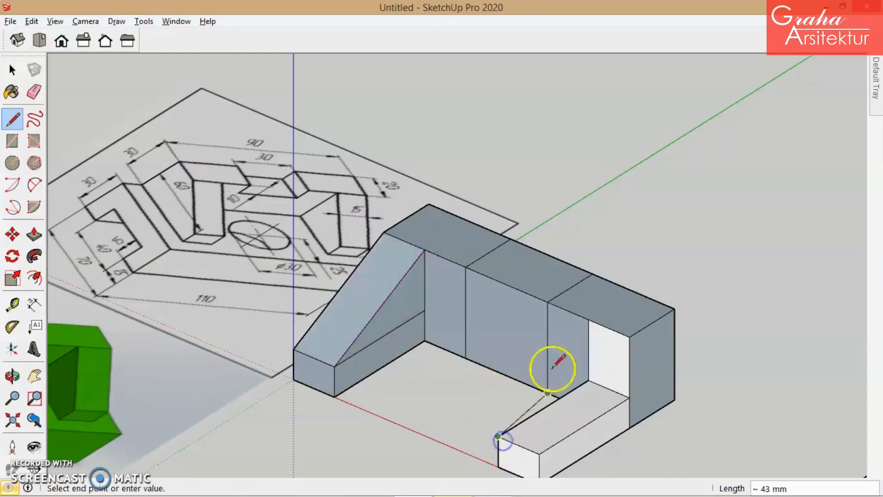
left_click(589, 320)
left_click(539, 453)
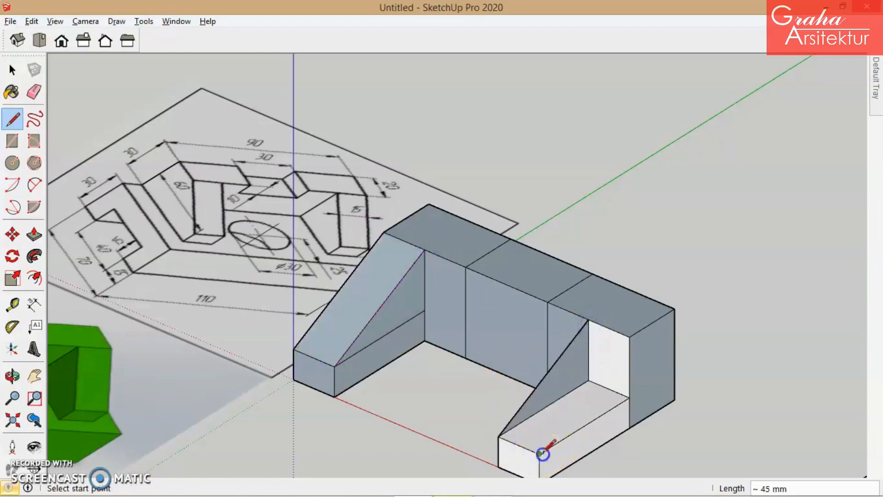
left_click(630, 336)
left_click(629, 336)
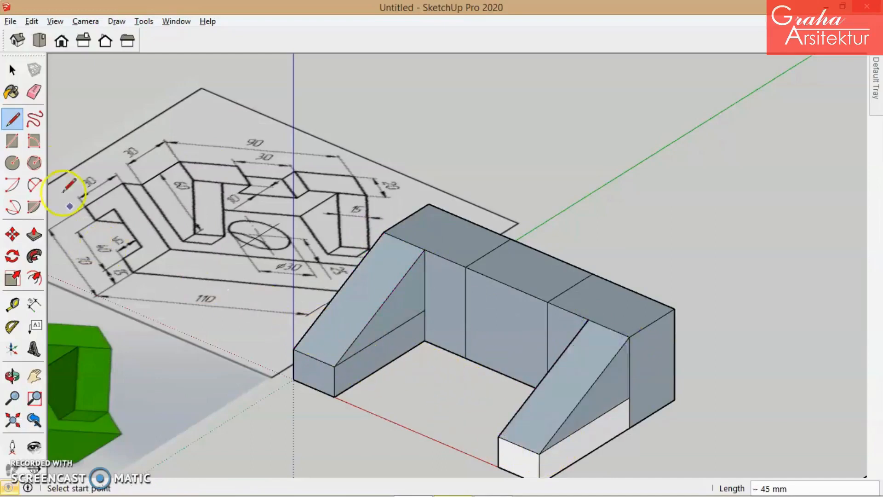
Erase the leftover horizontal edge across the right rib's outer side face
left_click(34, 91)
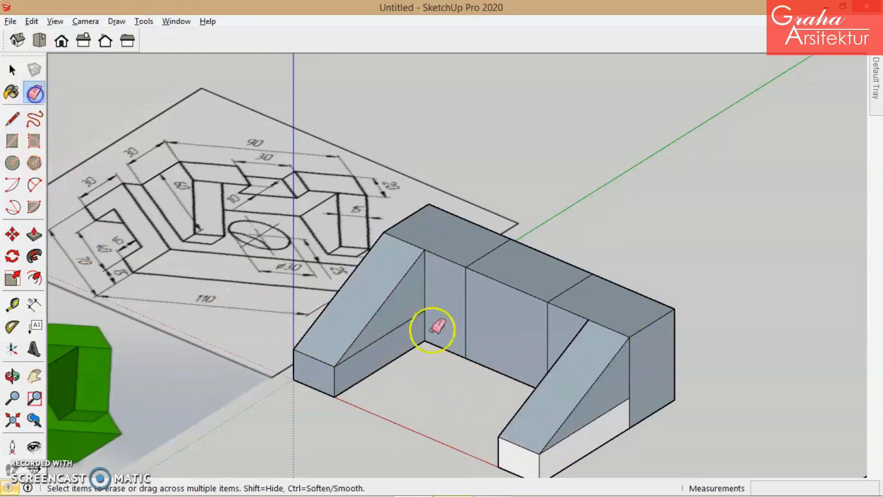
left_click(597, 420)
left_click(631, 399)
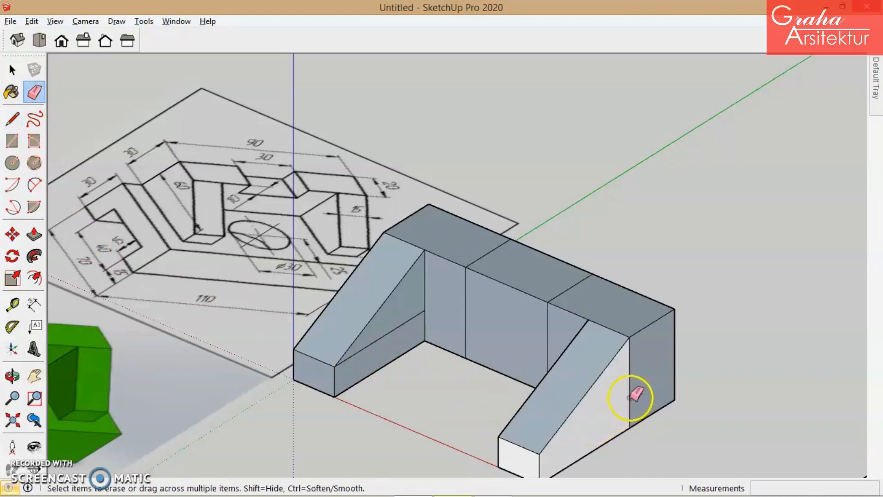
Erase the leftover horizontal edge on the right rib's inner face and the leftover horizontal and vertical edges on the left rib's outer side
mouse_move(582, 398)
middle_mouse_down()
mouse_move(700, 392)
mouse_move(836, 367)
middle_mouse_up()
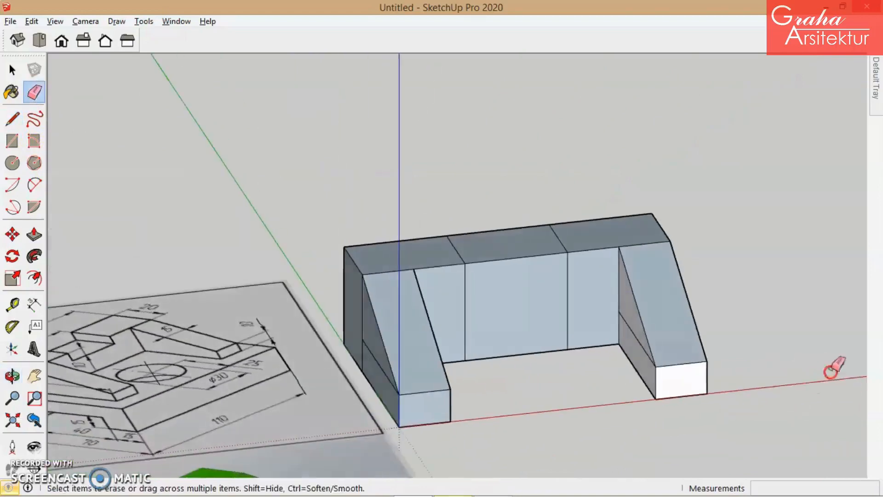
middle_click_drag(632, 352, 680, 337)
left_click(650, 327)
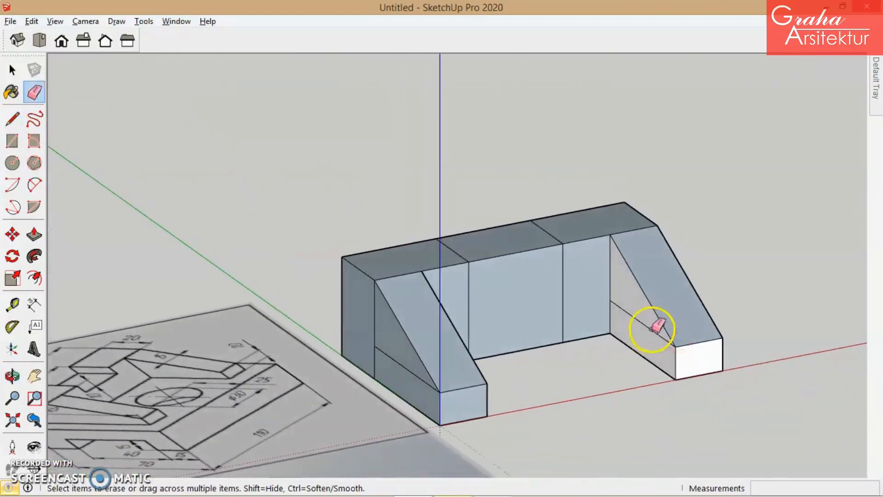
middle_click_drag(483, 368, 595, 367)
left_click(462, 371)
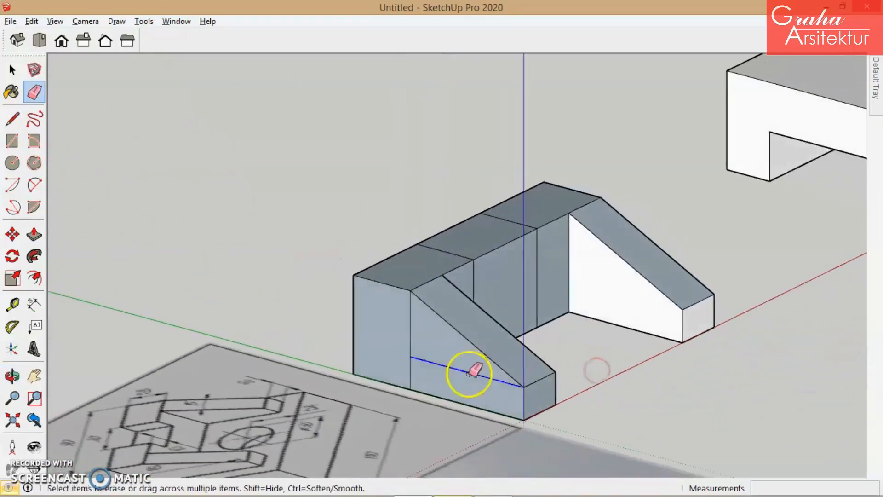
mouse_move(414, 361)
middle_mouse_down()
mouse_move(612, 354)
mouse_move(724, 335)
middle_mouse_up()
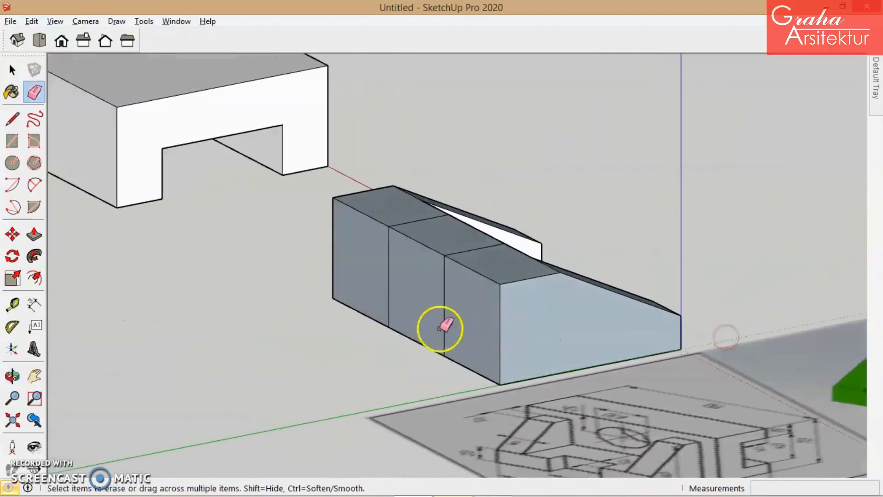
Erase the leftover horizontal edge across the left rib's inner side face
mouse_move(568, 306)
middle_mouse_down()
mouse_move(260, 367)
mouse_move(262, 443)
middle_mouse_up()
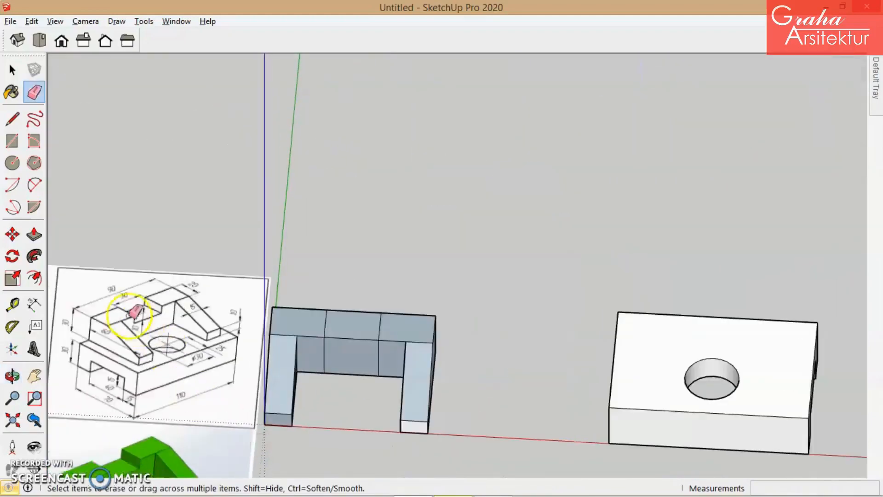
scroll(121, 303, "up", 5)
scroll(197, 324, "down", 2)
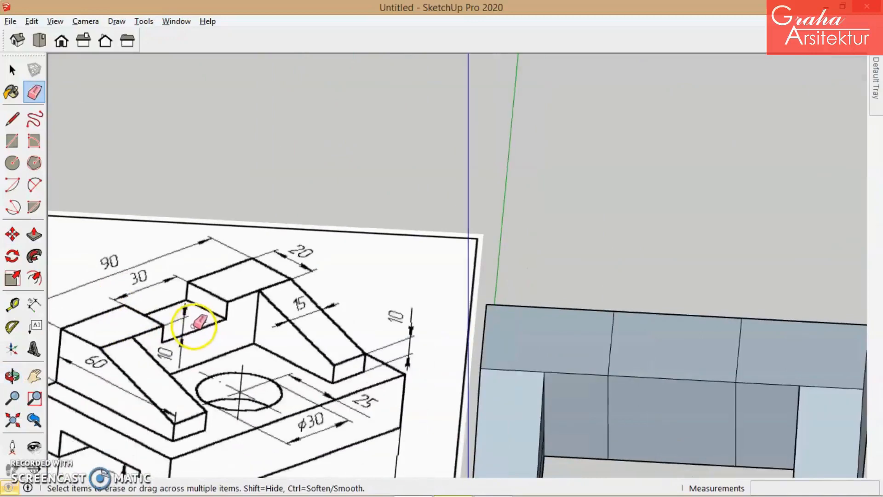
scroll(197, 324, "down", 1)
mouse_move(467, 381)
middle_mouse_down()
mouse_move(361, 386)
mouse_move(388, 331)
mouse_move(391, 388)
middle_mouse_up()
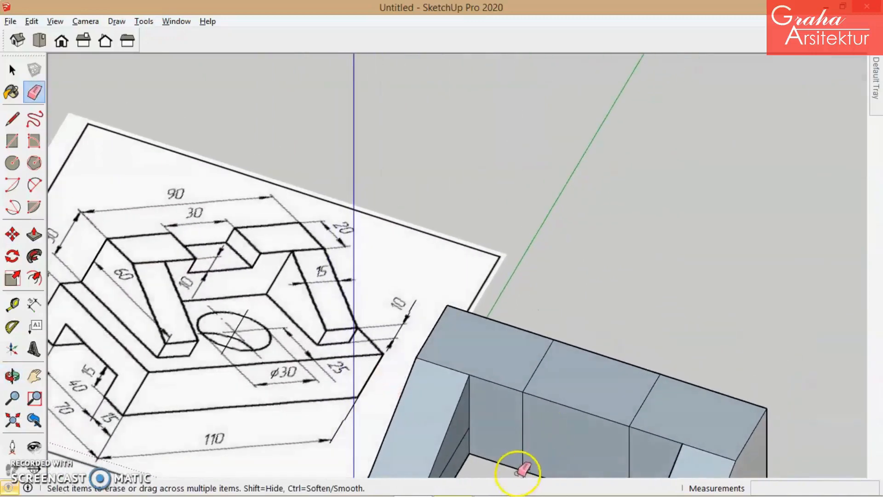
middle_click_drag(518, 469, 426, 358)
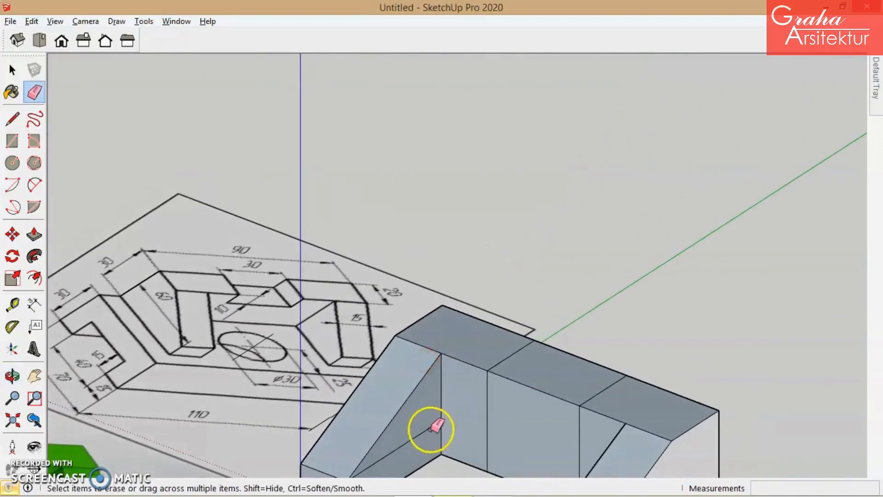
left_click(431, 425)
Examine the reference drawing for the dimensions of the notch in the rear wall and the adjoining ribs
scroll(433, 427, "down", 3)
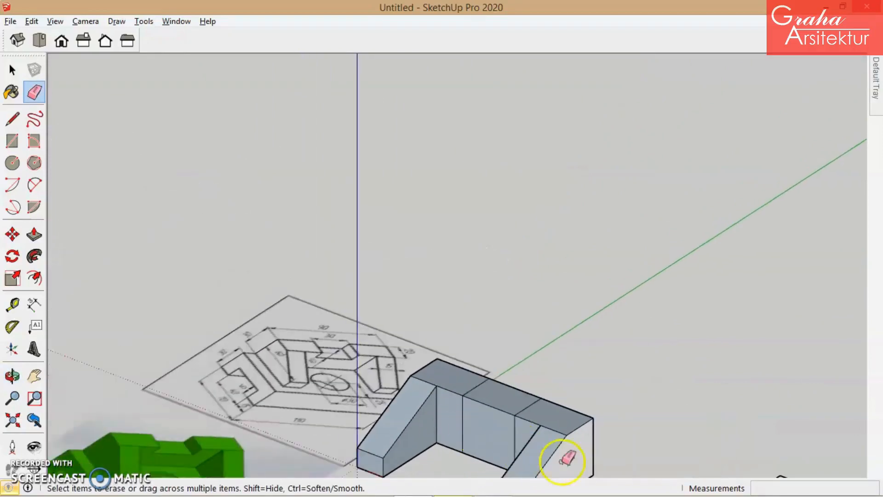
middle_click_drag(563, 463, 859, 421)
mouse_move(580, 416)
middle_mouse_down()
mouse_move(612, 410)
mouse_move(437, 420)
mouse_move(367, 398)
mouse_move(371, 456)
middle_mouse_up()
scroll(285, 377, "up", 2)
scroll(280, 380, "up", 3)
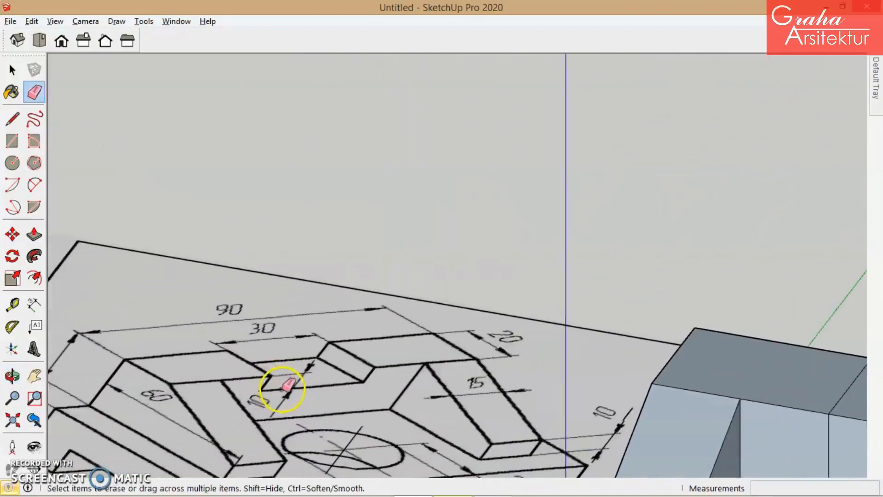
middle_click_drag(277, 389, 285, 421)
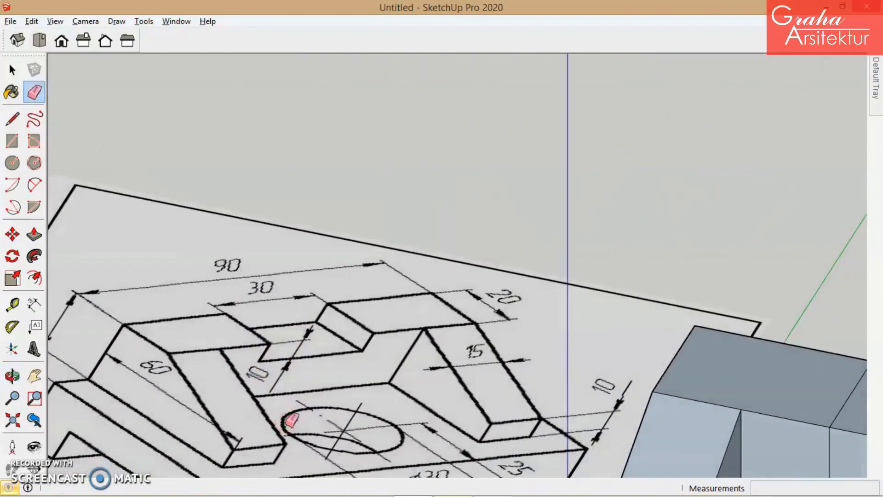
scroll(290, 420, "down", 2)
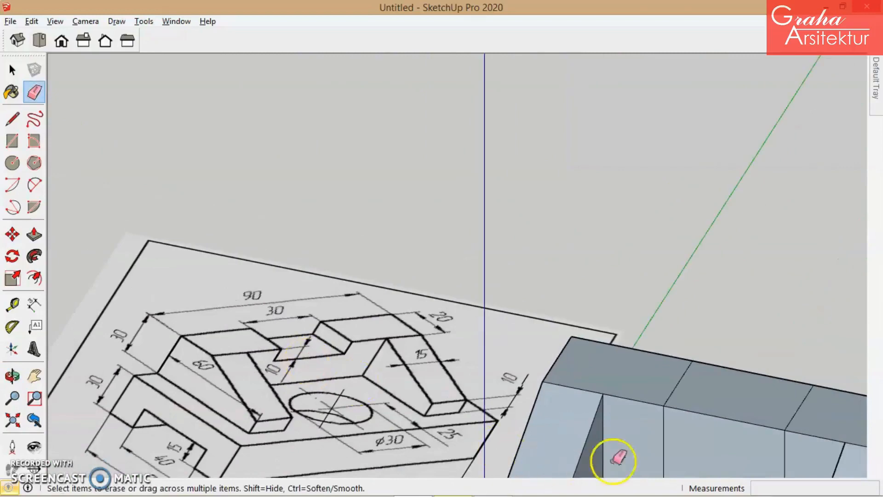
scroll(648, 413, "down", 1)
scroll(653, 442, "up", 3)
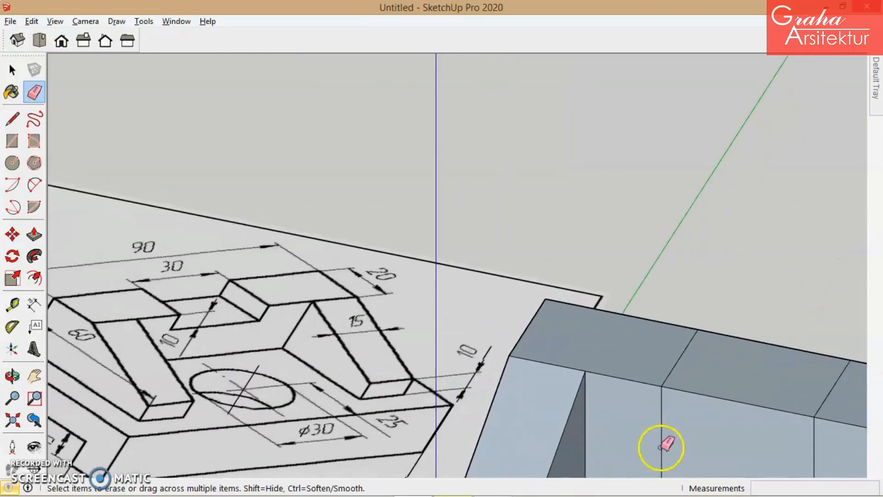
scroll(642, 434, "down", 1)
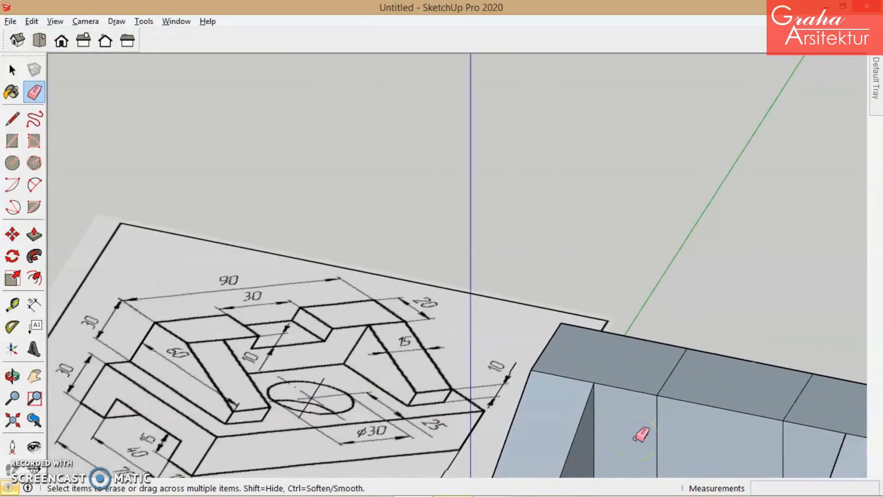
left_click(546, 431)
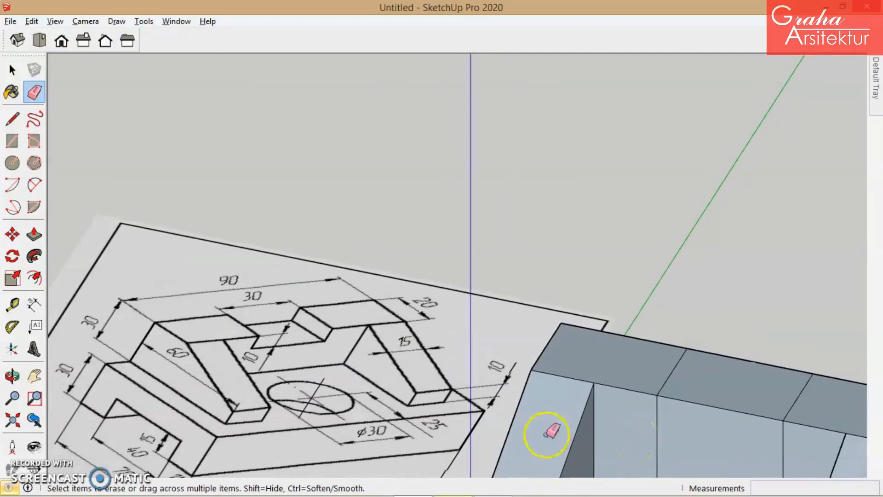
left_click(105, 351)
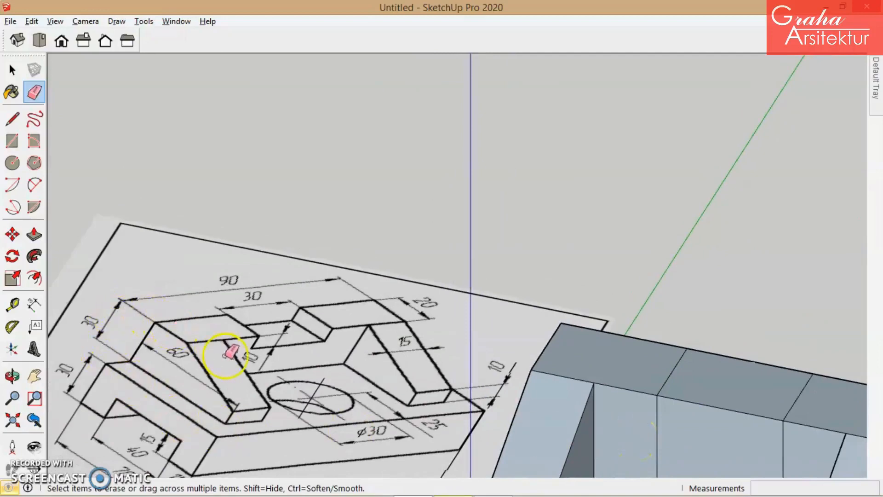
Push the rear wall's middle top face down by 10 mm to form the notch
scroll(303, 349, "down", 2)
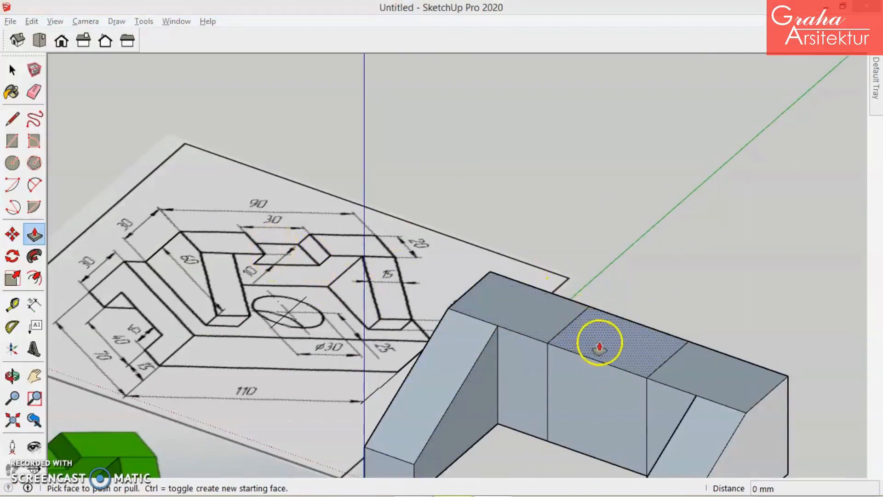
left_click_drag(600, 346, 601, 358)
key("Return")
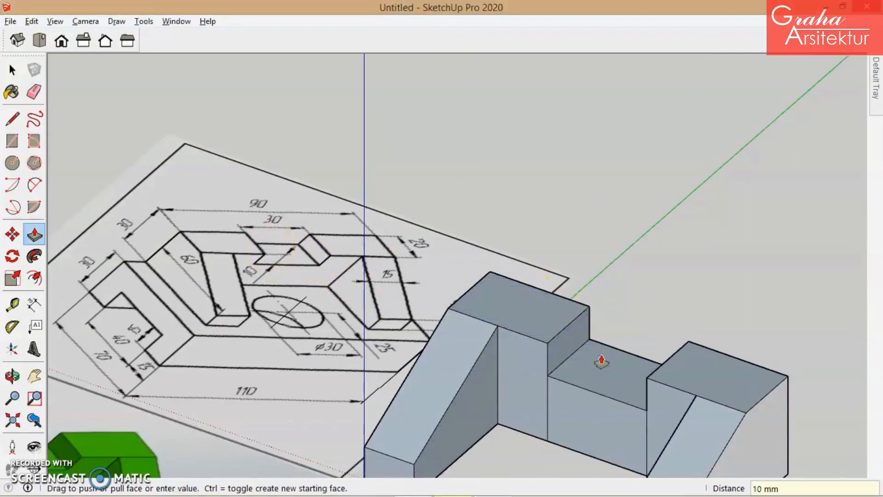
mouse_move(606, 361)
middle_mouse_down()
mouse_move(656, 330)
mouse_move(611, 331)
mouse_move(615, 359)
middle_mouse_up()
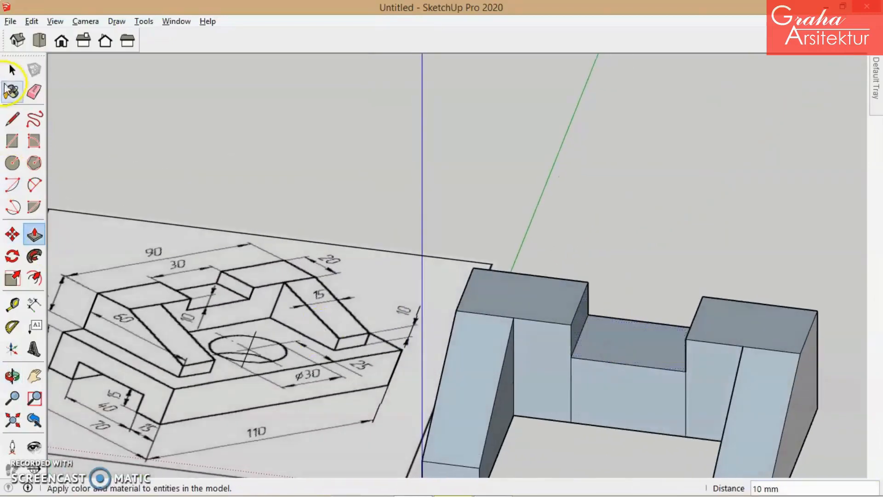
Erase the vertical seam lines below the notch on the front and back faces of the rear wall
left_click(25, 94)
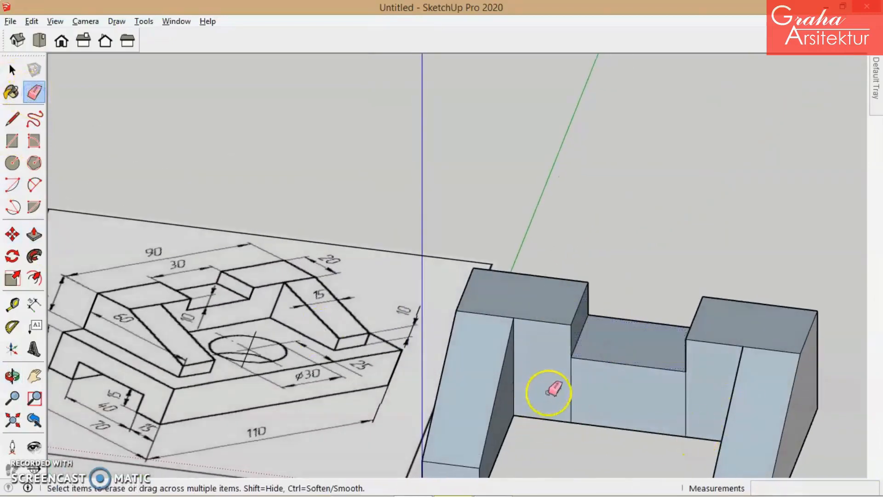
middle_click_drag(694, 401, 146, 275)
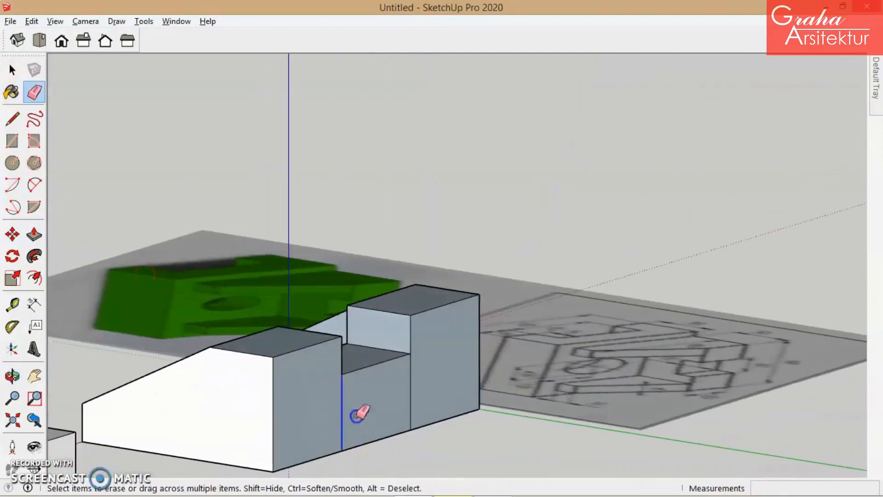
mouse_move(422, 396)
middle_mouse_down()
mouse_move(414, 385)
mouse_move(671, 372)
mouse_move(658, 278)
mouse_move(775, 451)
mouse_move(794, 444)
mouse_move(568, 256)
mouse_move(529, 132)
mouse_move(481, 132)
mouse_move(489, 66)
mouse_move(502, 233)
mouse_move(470, 115)
middle_mouse_up()
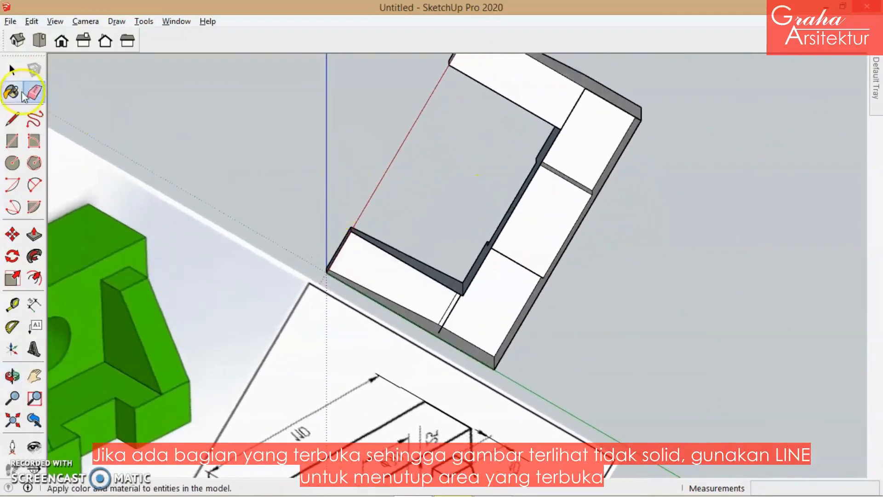
Draw a line between the two outer rear bottom corners to close the open area of the rear wall
left_click(13, 118)
left_click(641, 120)
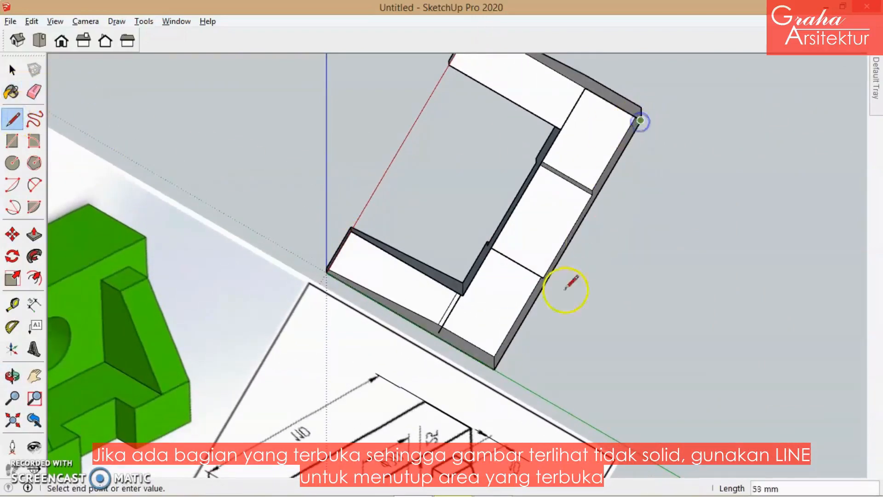
left_click(498, 367)
middle_click_drag(514, 285, 406, 8)
Erase the leftover seam lines from the U-shaped underside so that it forms a single face
left_click(34, 92)
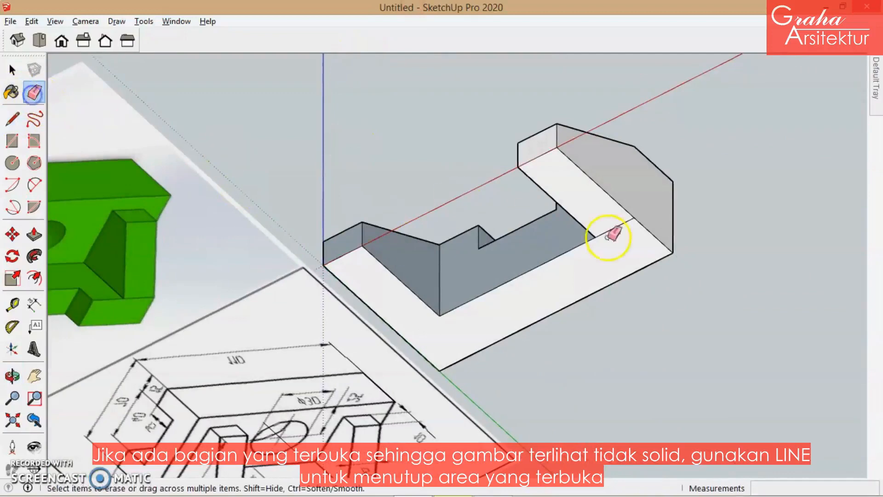
mouse_move(610, 223)
middle_mouse_down()
mouse_move(578, 361)
mouse_move(451, 146)
mouse_move(755, 288)
mouse_move(788, 267)
mouse_move(509, 307)
mouse_move(424, 295)
middle_mouse_up()
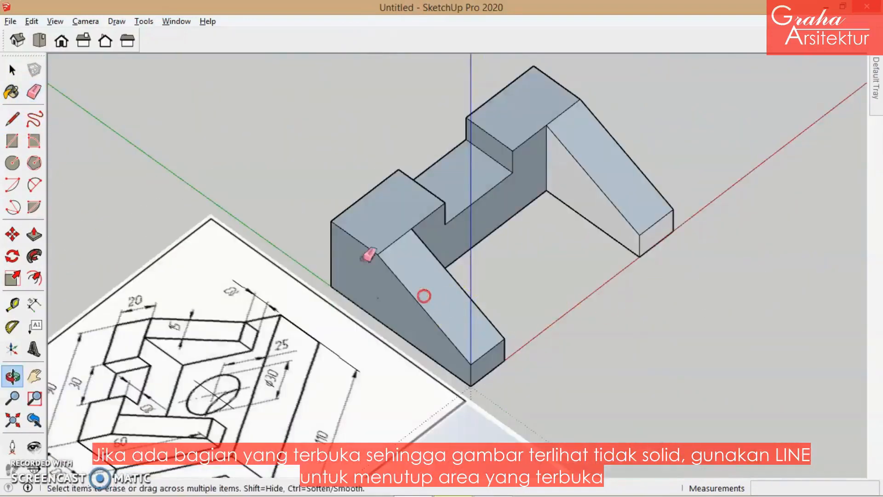
middle_click_drag(367, 254, 161, 216)
Select the whole upper part with its notched wall and ribs, and make it a group
left_click(11, 70)
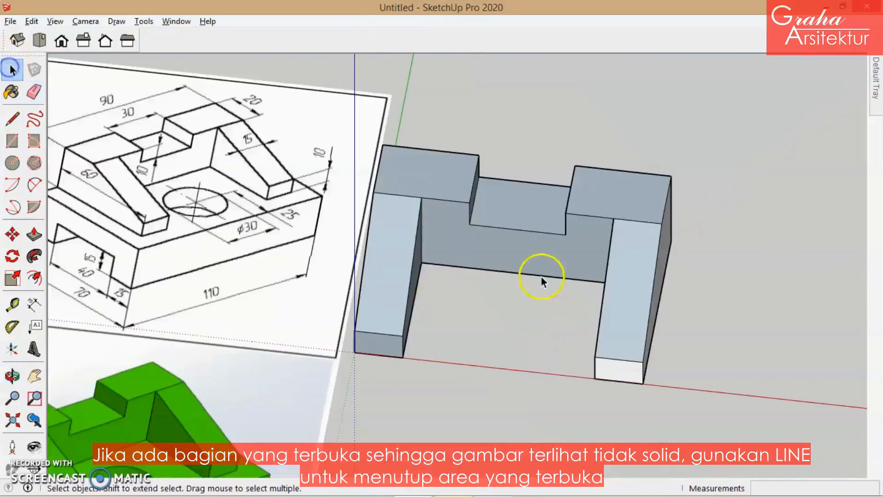
triple_click(505, 236)
right_click(505, 236)
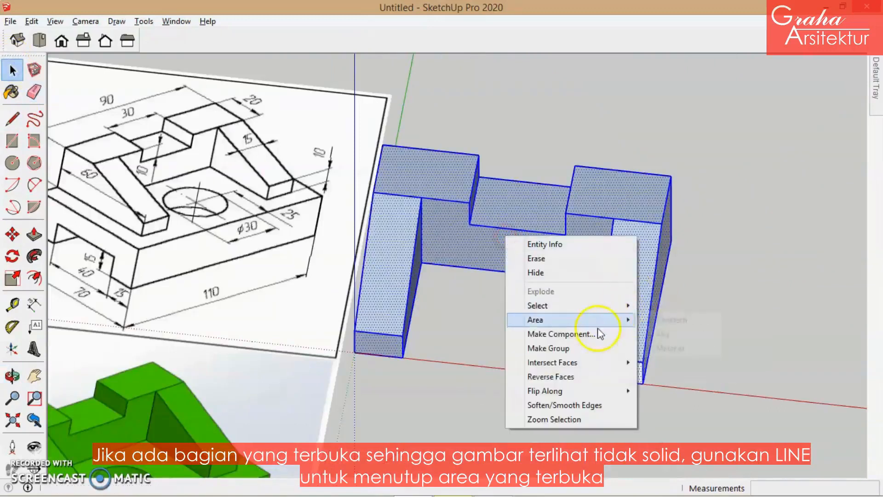
left_click(595, 352)
Move the base block with the hole along the red axis, closer to the upper part
scroll(507, 307, "down", 5)
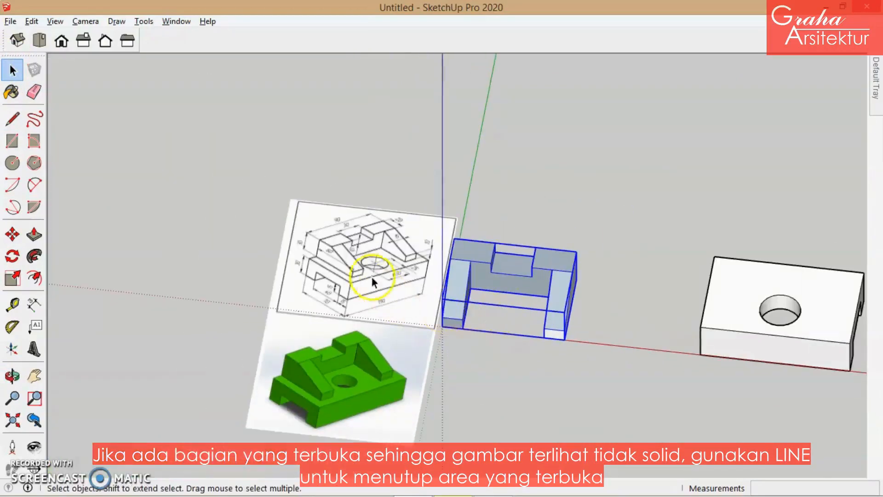
scroll(431, 278, "up", 2)
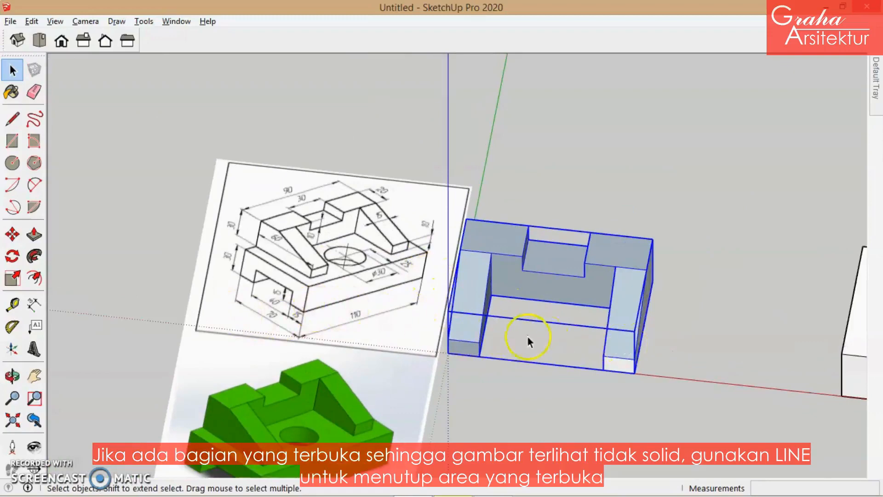
scroll(528, 341, "down", 3)
middle_click_drag(566, 339, 786, 328)
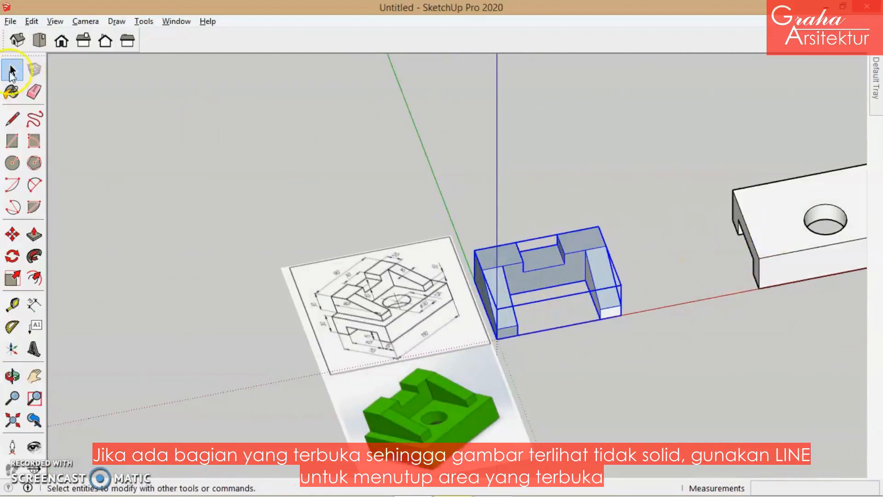
left_click(785, 229)
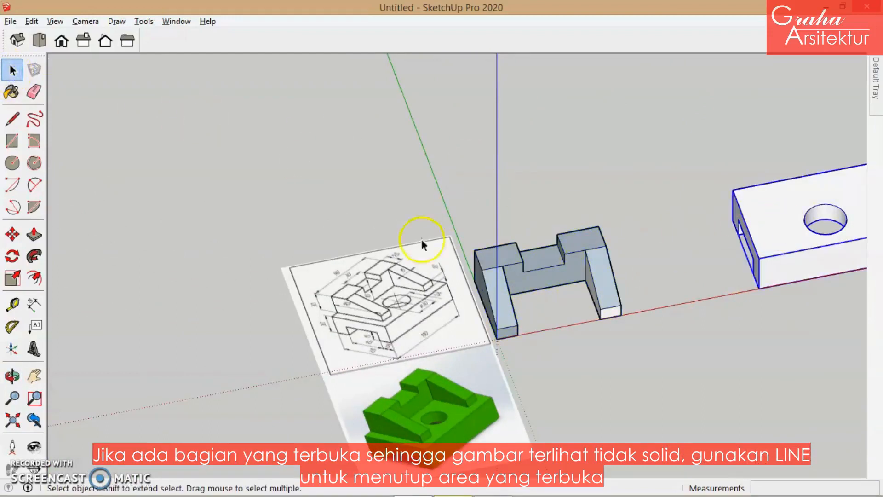
left_click(13, 234)
left_click(762, 237)
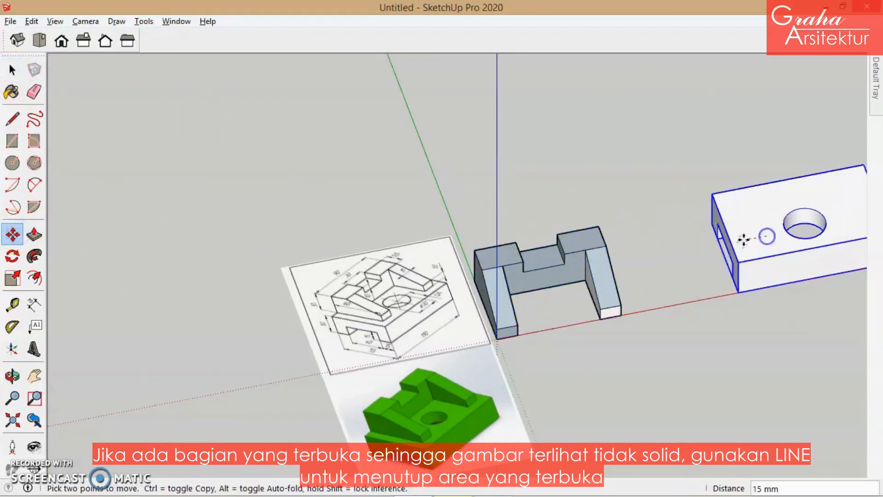
left_click(653, 259)
Examine the reference drawing for how the upper part sits on the base block
scroll(474, 276, "up", 5)
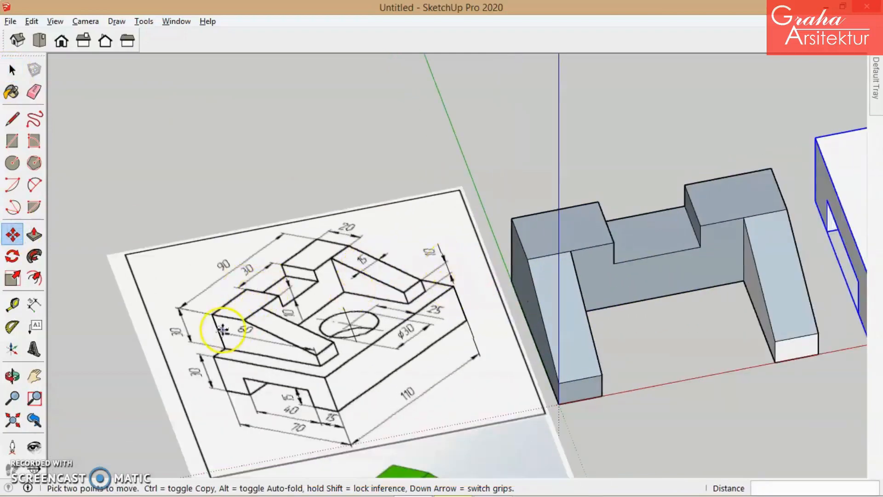
scroll(223, 330, "up", 1)
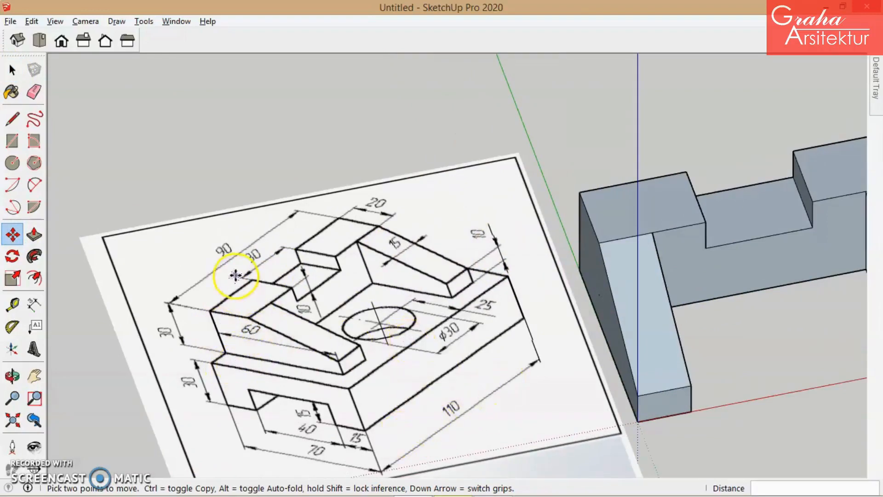
mouse_move(313, 313)
middle_mouse_down()
mouse_move(205, 322)
mouse_move(237, 304)
mouse_move(244, 318)
mouse_move(271, 326)
middle_mouse_up()
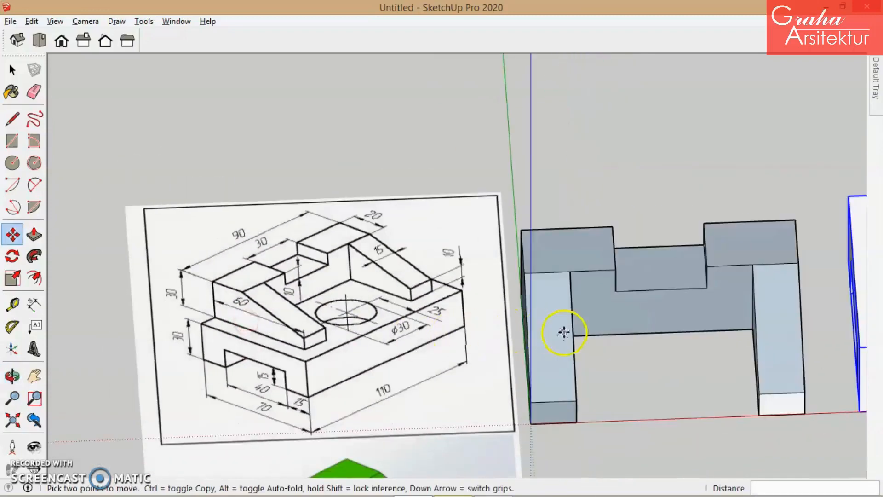
Select the notched upper part's group and raise it about 53 mm along the blue axis
mouse_move(563, 333)
middle_mouse_down()
mouse_move(635, 270)
mouse_move(639, 327)
middle_mouse_up()
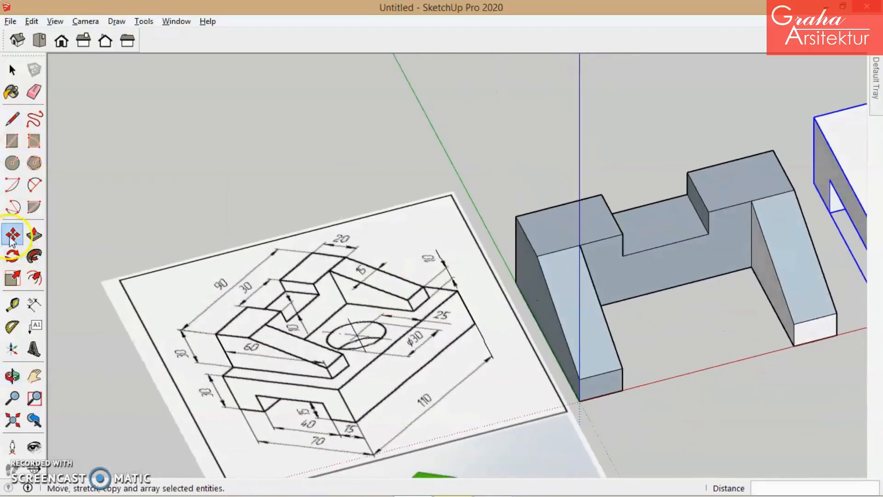
mouse_move(517, 281)
left_mouse_down()
mouse_move(601, 214)
mouse_move(551, 231)
left_mouse_up()
scroll(575, 225, "down", 2)
left_click(547, 232)
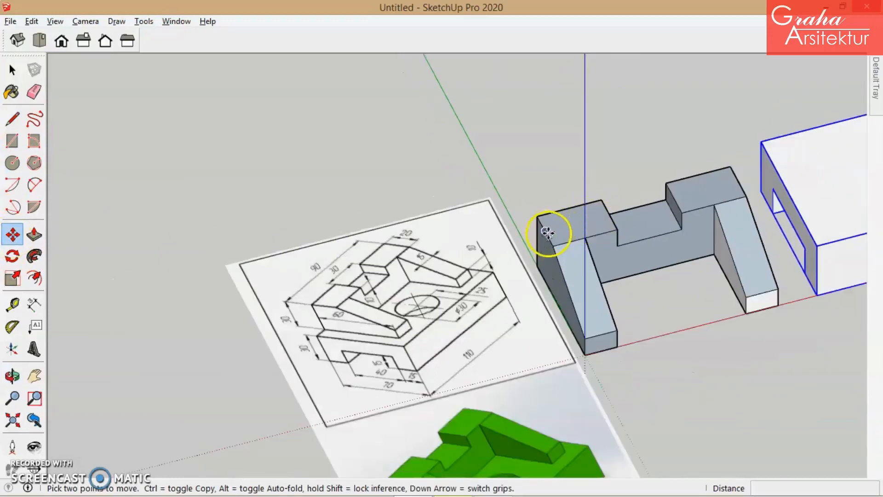
key("space")
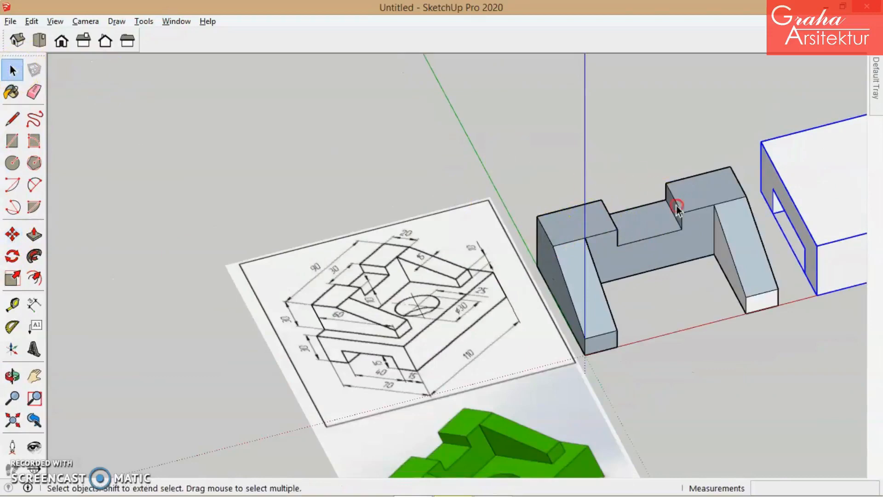
middle_click_drag(675, 197, 325, 119)
left_click(509, 292)
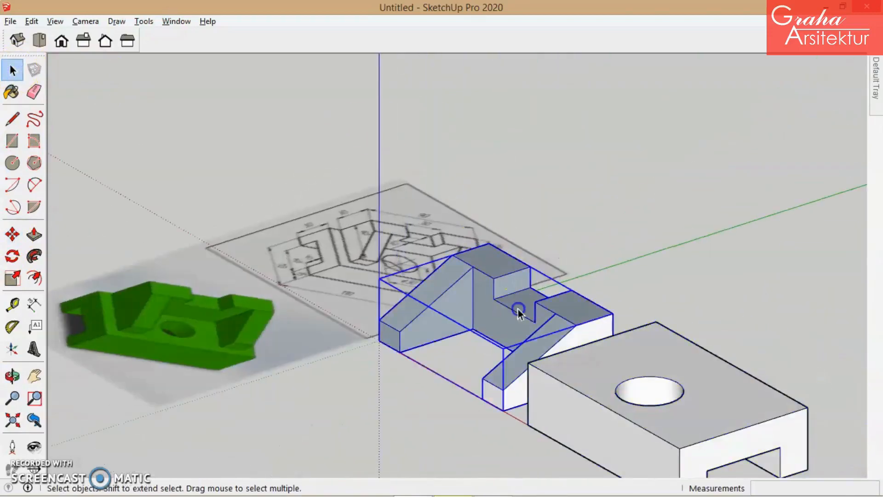
left_click(12, 234)
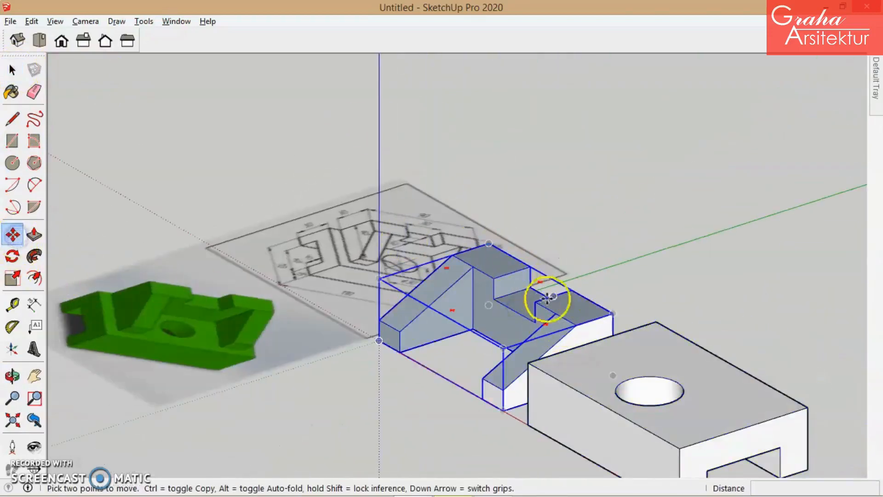
left_click_drag(611, 314, 615, 277)
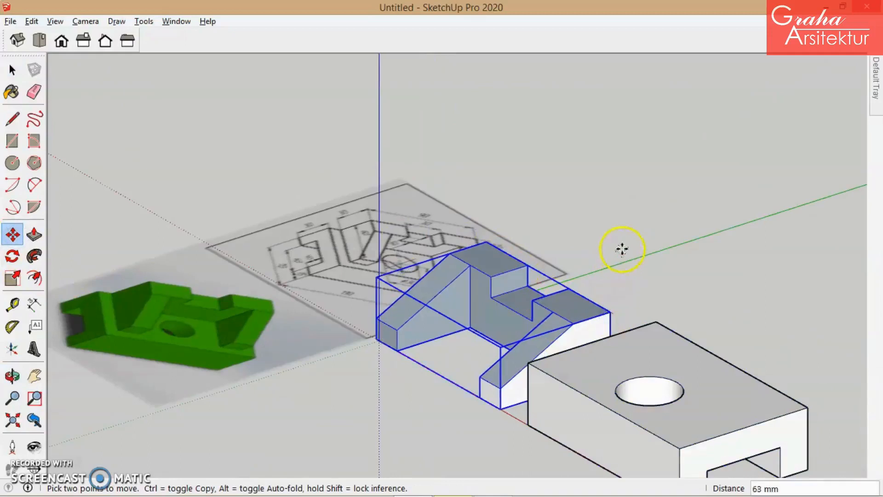
left_click_drag(621, 234, 617, 202)
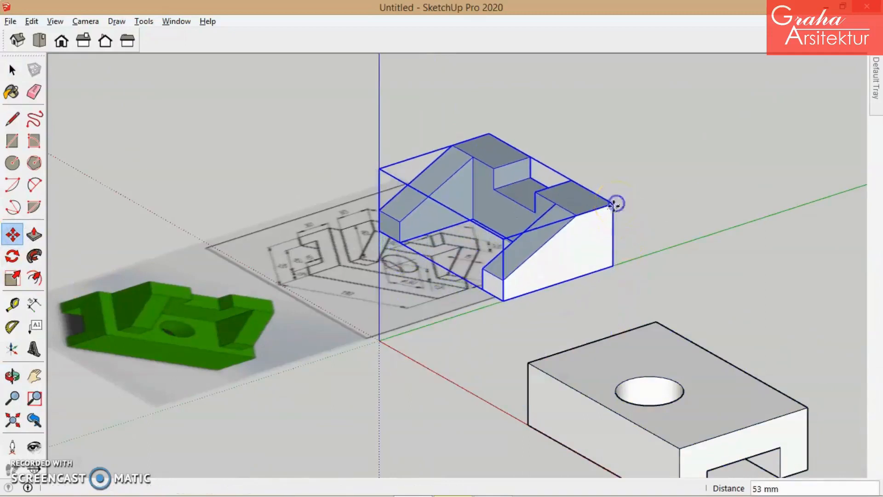
Move the raised upper part along the red axis until it sits over the base block with the hole
middle_click_drag(585, 288, 704, 315)
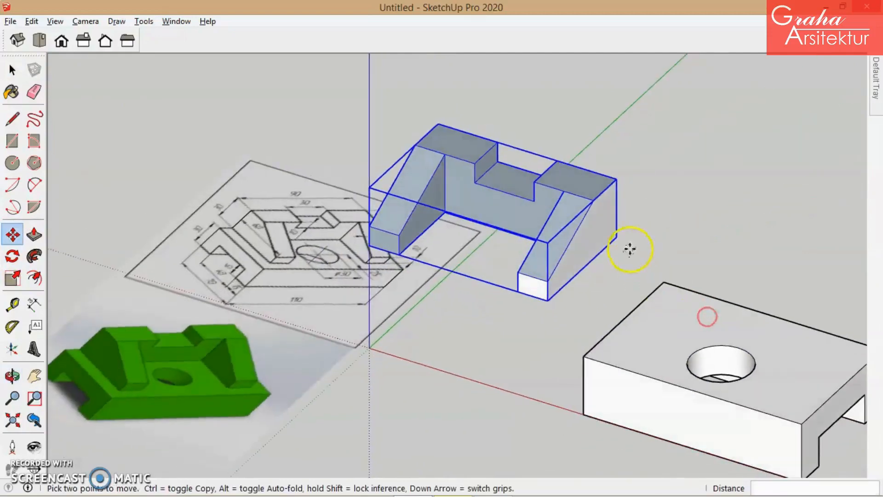
left_click_drag(615, 236, 841, 316)
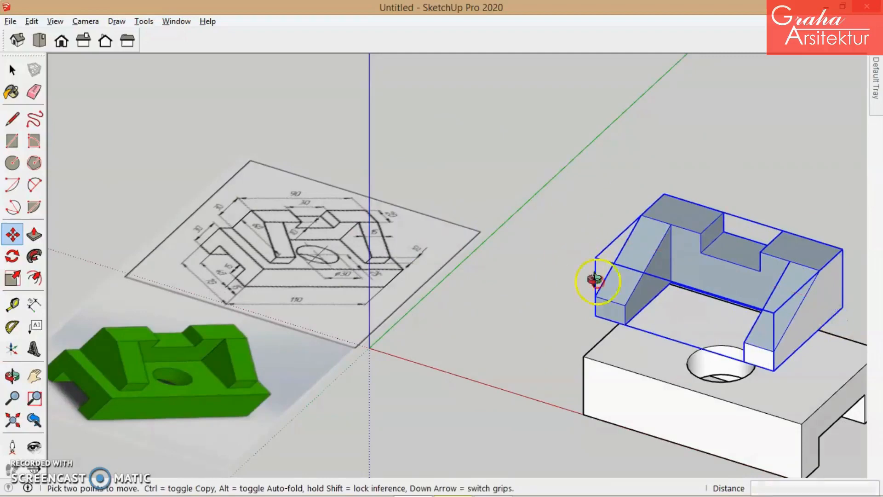
mouse_move(700, 335)
middle_mouse_down()
mouse_move(713, 345)
mouse_move(777, 330)
middle_mouse_up()
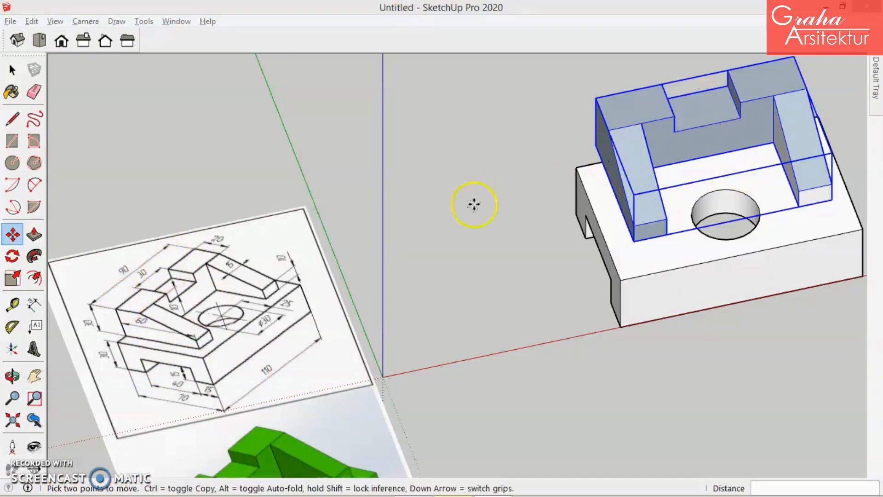
In the top view, move the upper part about 122 mm along the red axis, clear of the base block
scroll(596, 170, "down", 2)
scroll(616, 152, "up", 8)
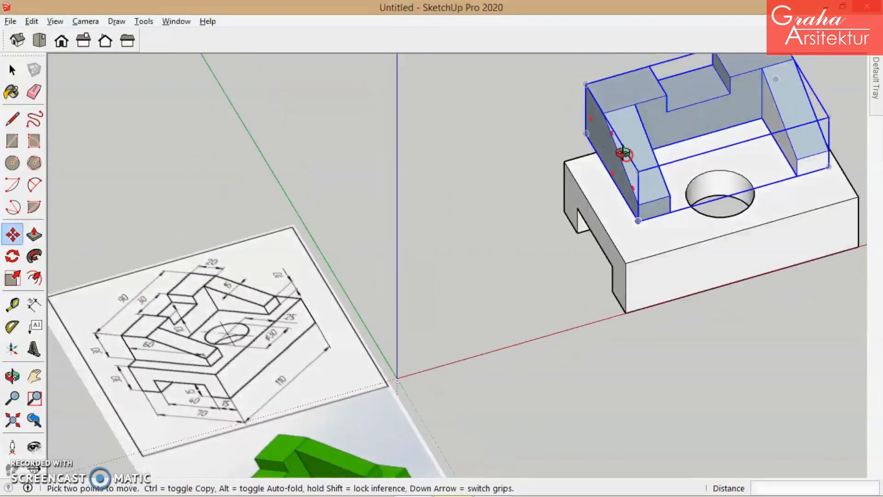
scroll(617, 152, "down", 6)
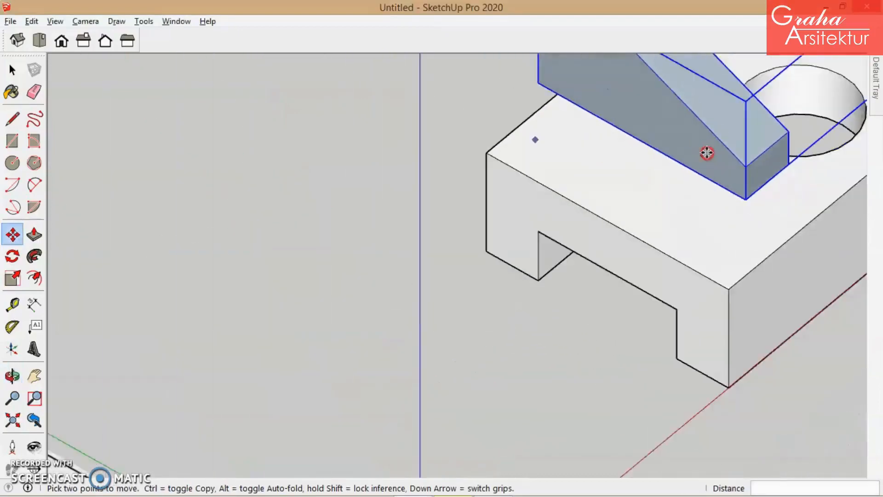
scroll(644, 147, "up", 2)
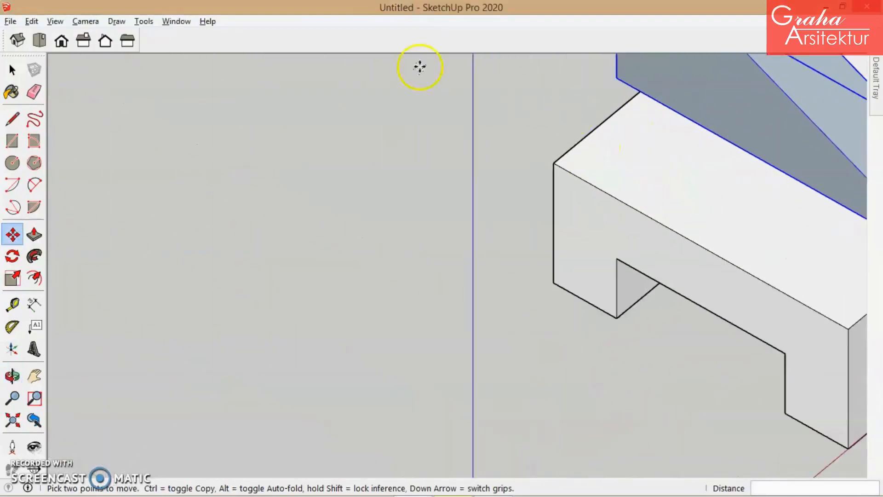
left_click(40, 40)
scroll(336, 159, "down", 4)
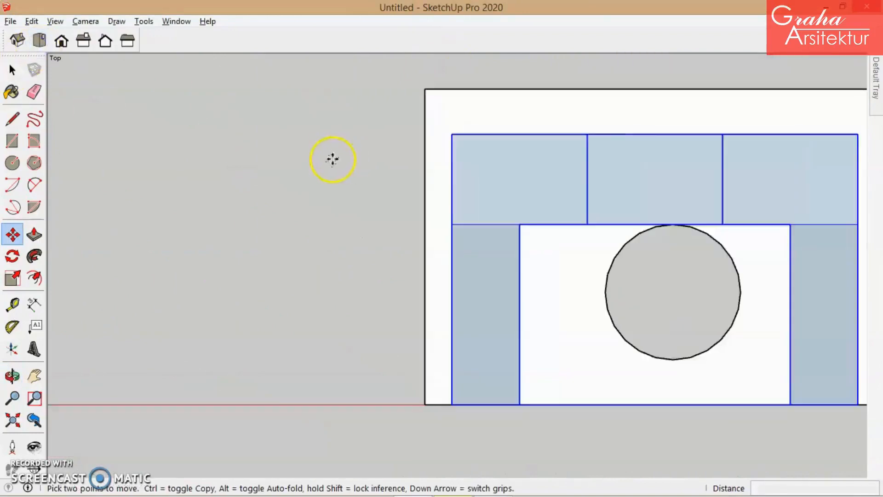
left_click(12, 69)
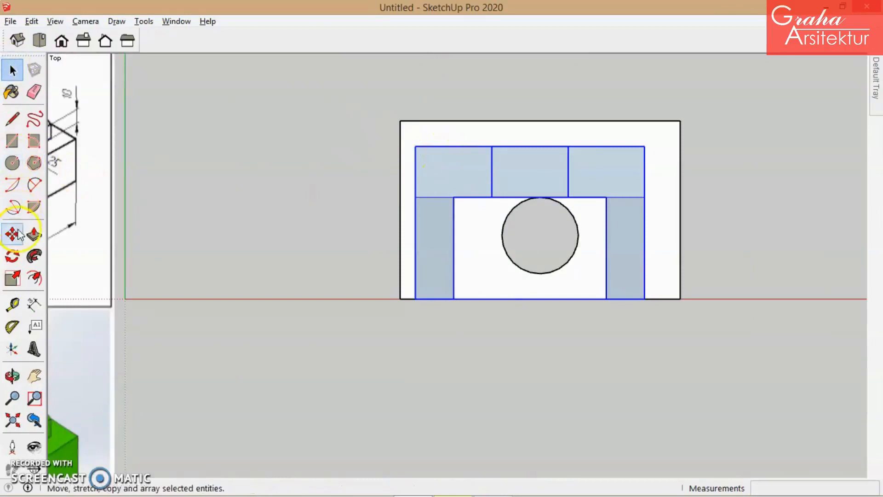
left_click(12, 235)
left_click_drag(415, 148, 726, 149)
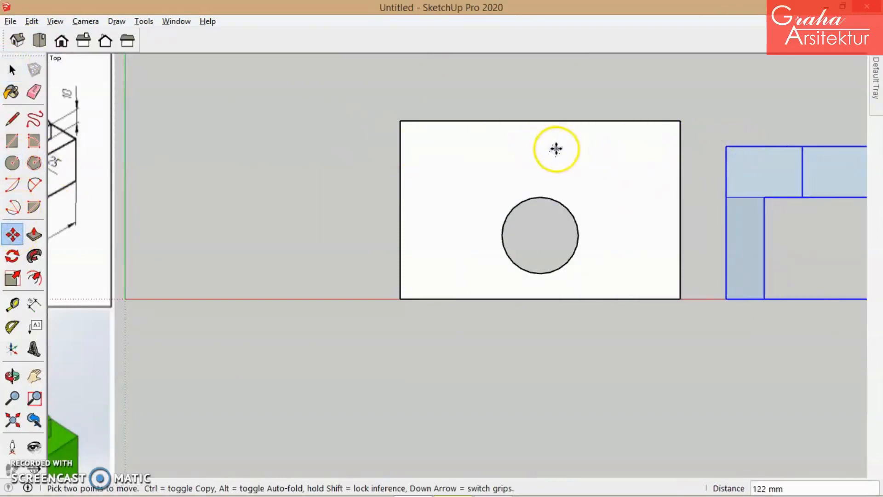
Open the base block's group and mark a guide point on its top rear edge, 10 mm from the left corner
scroll(557, 148, "up", 3)
left_click(12, 70)
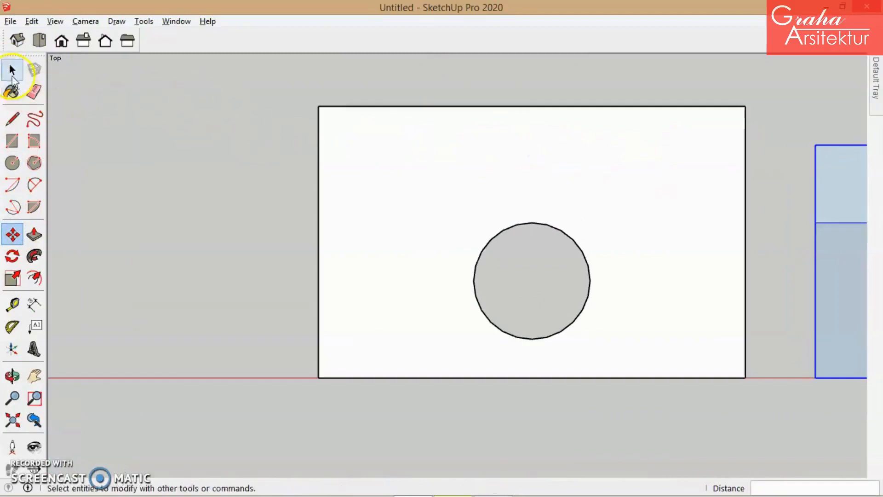
left_click(354, 175)
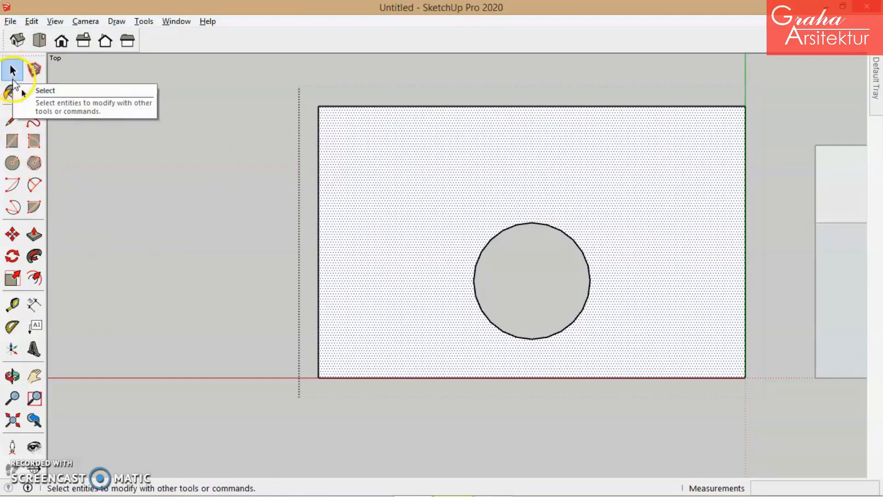
left_click(13, 305)
left_click(318, 107)
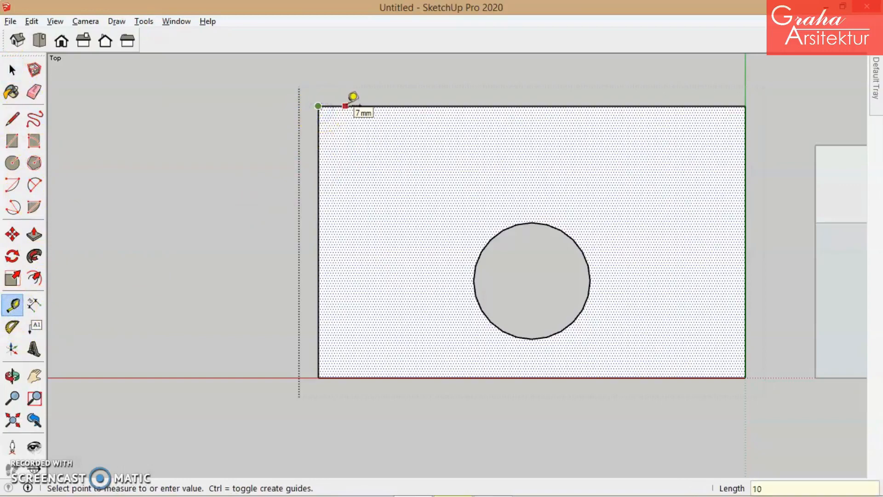
key("Return")
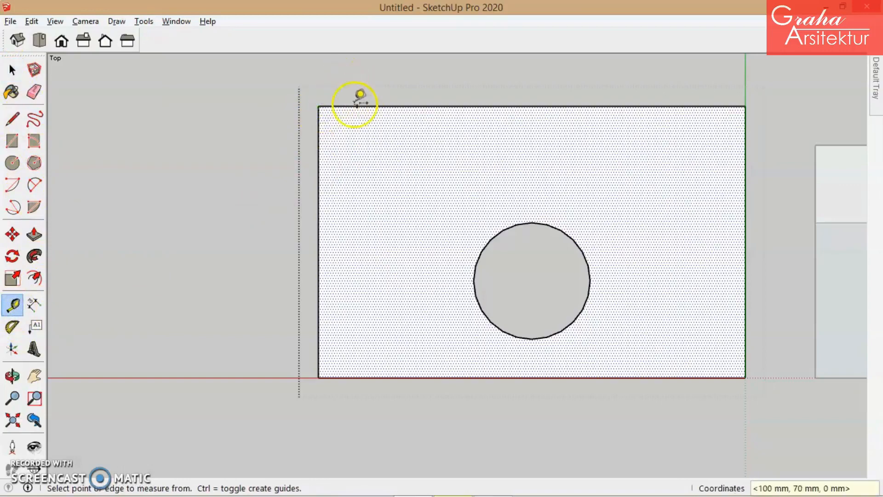
key("space")
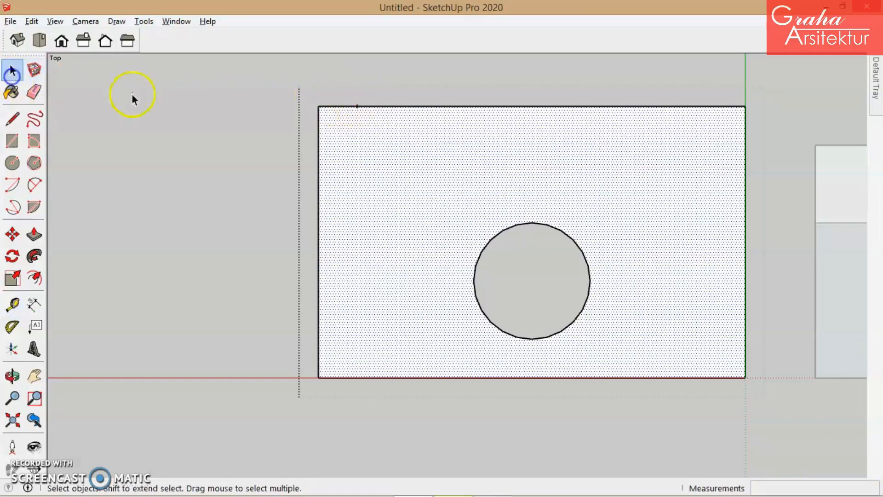
left_click(169, 102)
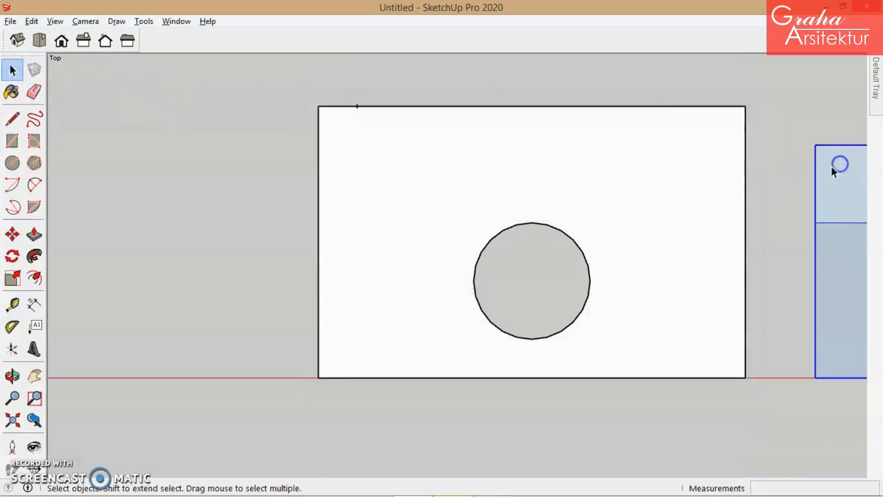
Move the upper part by its rear left corner onto the guide point on the base block's rear edge
scroll(805, 148, "up", 1)
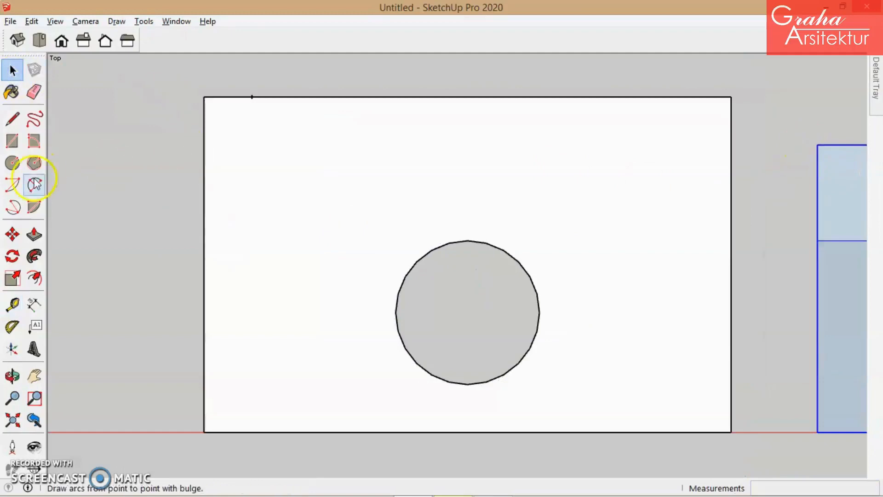
left_click(13, 234)
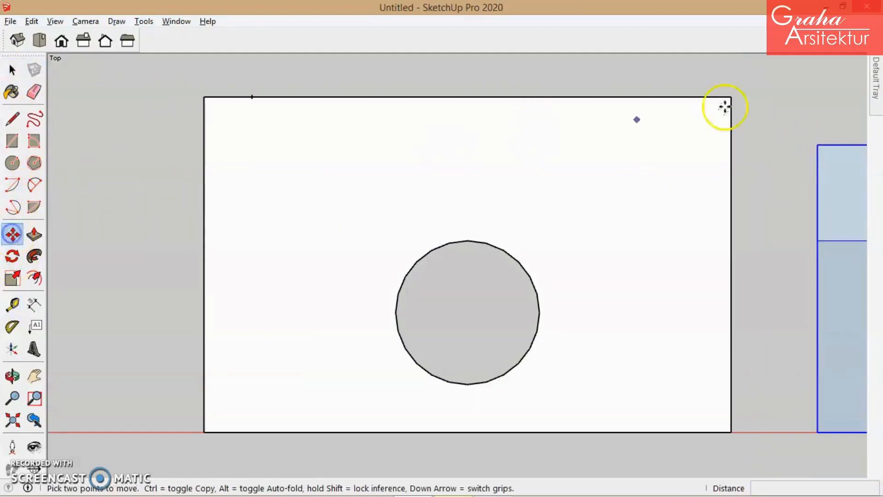
left_click(817, 143)
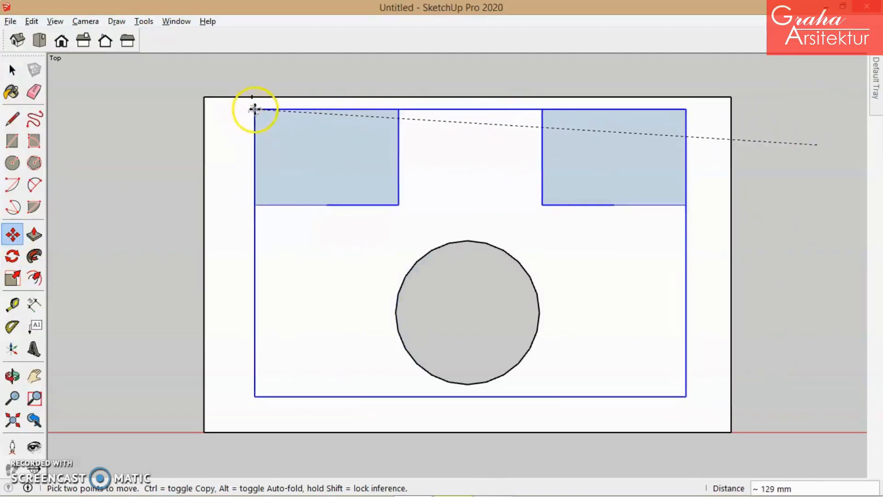
left_click(253, 97)
Raise the upper part along the blue axis from its lower rear corner until it rests on the base block's top face
middle_click_drag(522, 189, 703, 92)
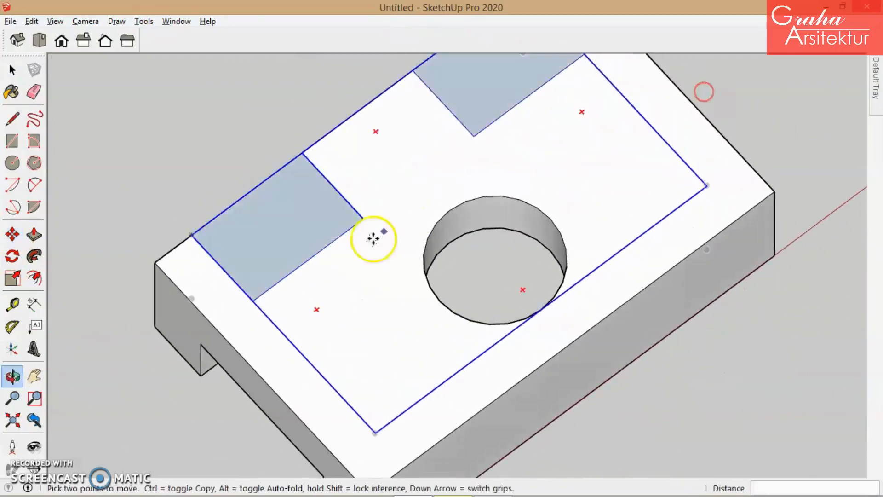
middle_click_drag(373, 238, 594, 16)
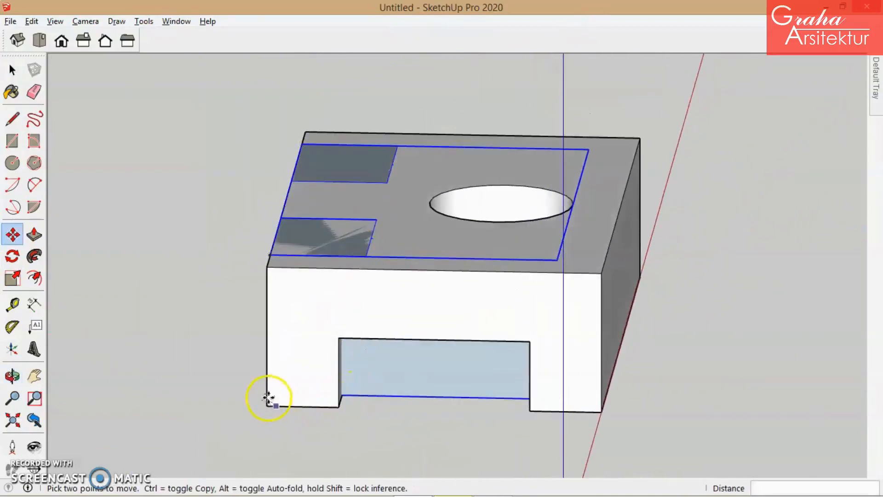
left_click(269, 395)
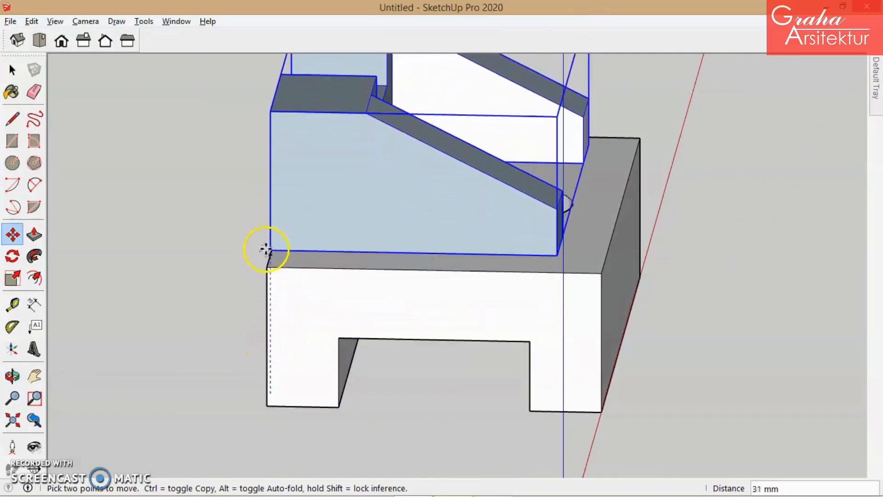
left_click(265, 252)
Deselect the upper part and examine the assembled solid from several angles against the reference images
middle_click_drag(264, 254, 420, 302)
scroll(420, 302, "down", 3)
middle_click_drag(575, 282, 438, 318)
scroll(439, 318, "down", 2)
middle_click_drag(180, 233, 306, 262)
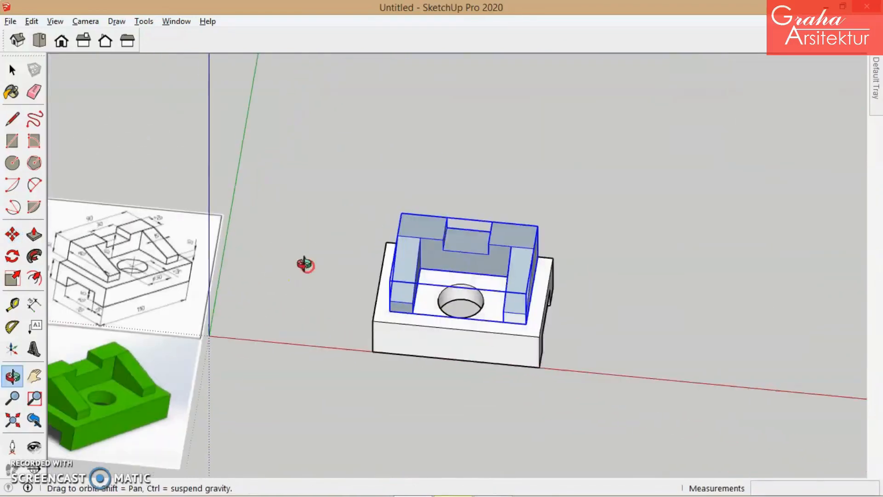
left_click(18, 40)
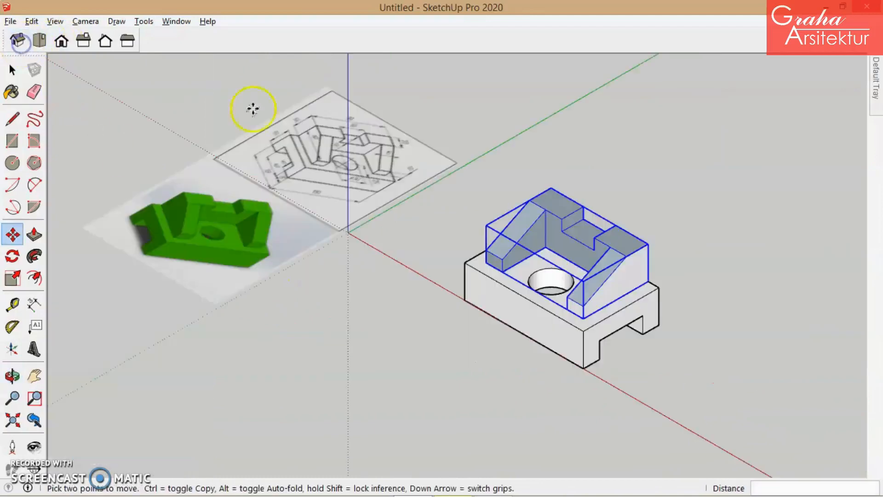
middle_click_drag(424, 159, 394, 220)
left_click(568, 171)
left_click(10, 69)
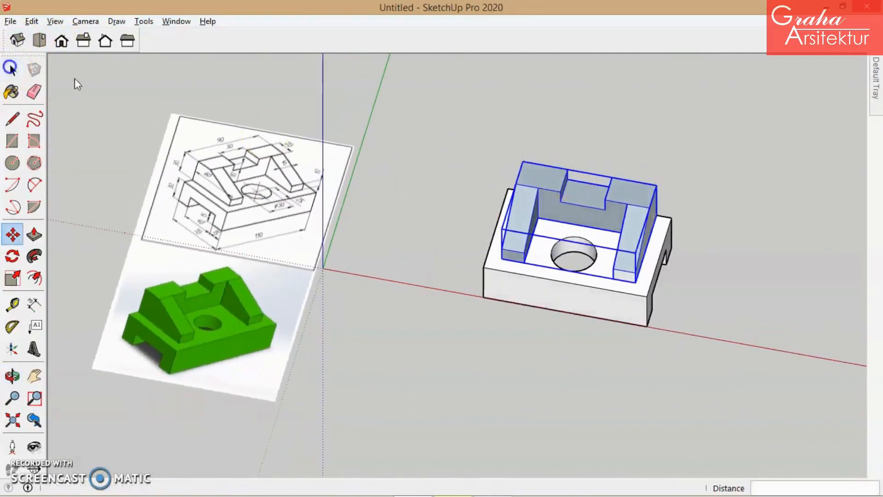
left_click(454, 132)
middle_click_drag(521, 235, 449, 184)
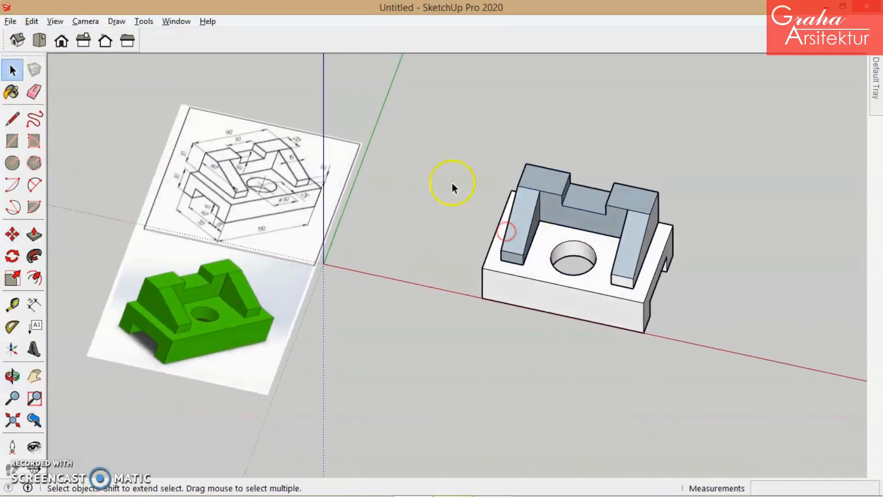
Select the upper part and base block together and check them in the isometric, front and top views
left_click_drag(449, 166, 763, 356)
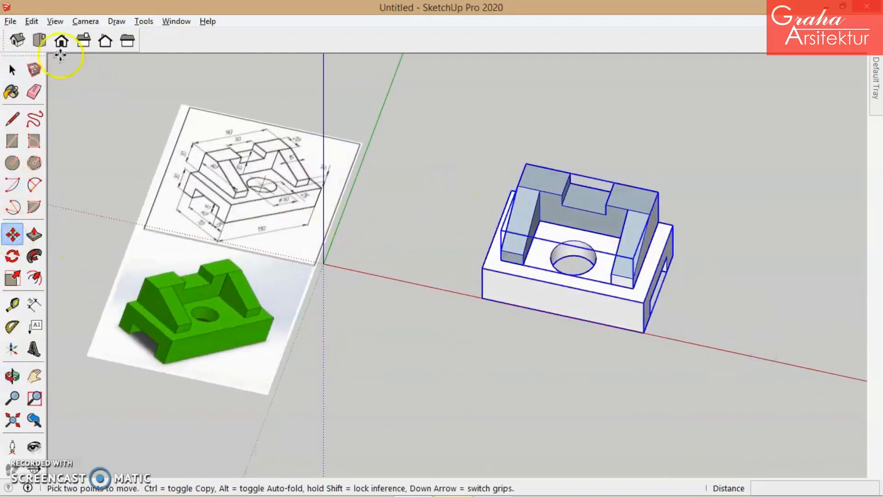
left_click(17, 40)
left_click(60, 41)
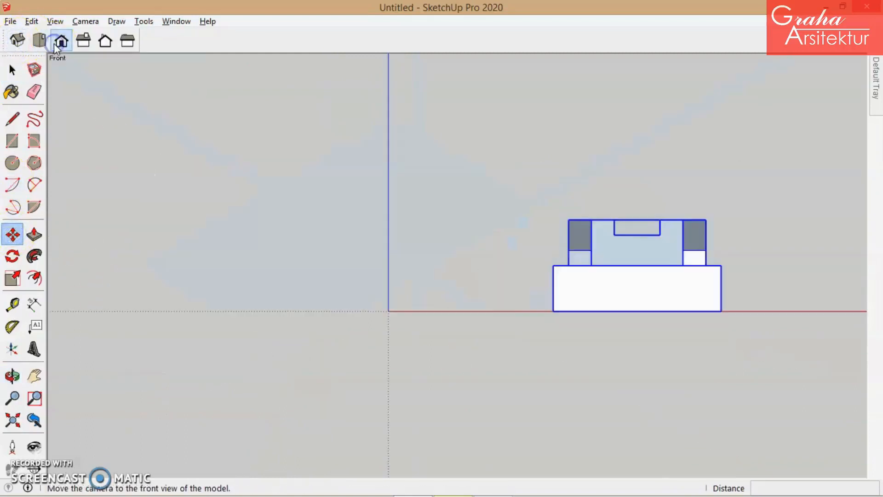
left_click(39, 40)
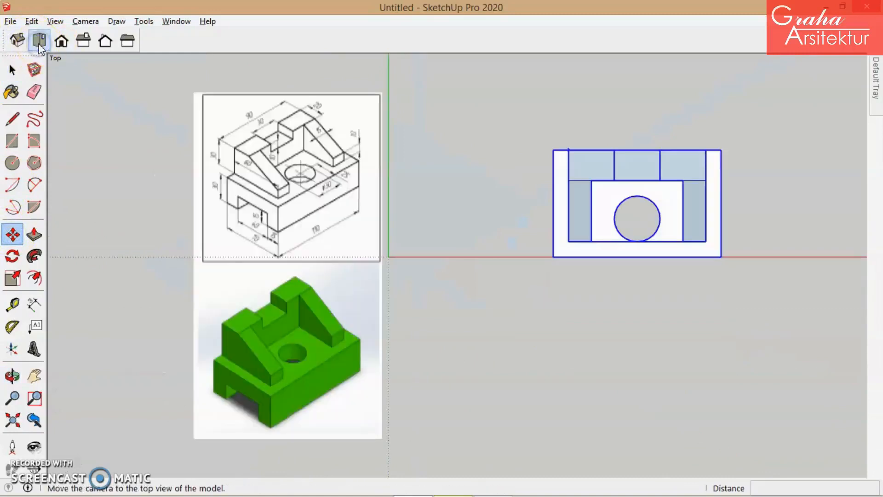
Check the selected assembly in the front, back, right, left, top and isometric standard views
left_click(61, 41)
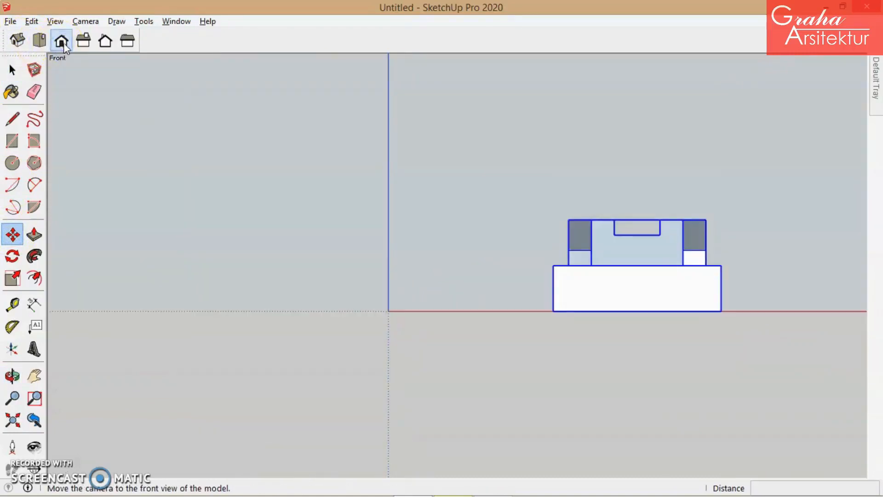
left_click(105, 41)
left_click(78, 46)
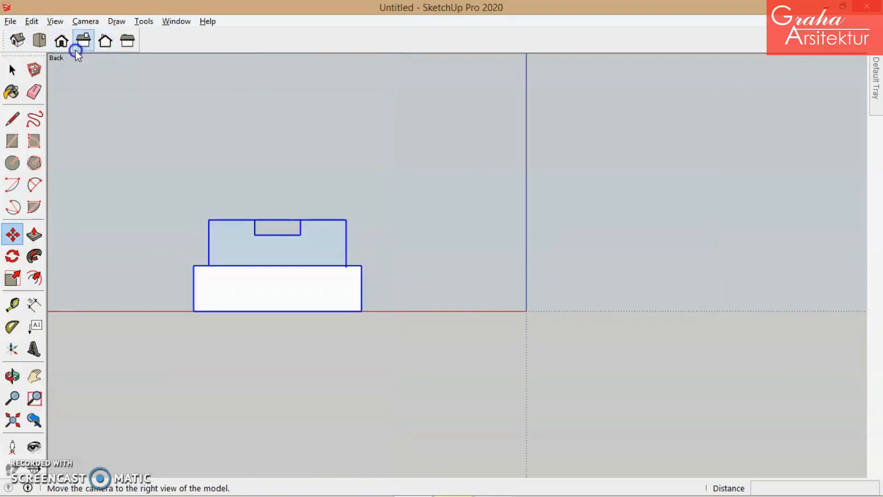
left_click(127, 40)
left_click(61, 52)
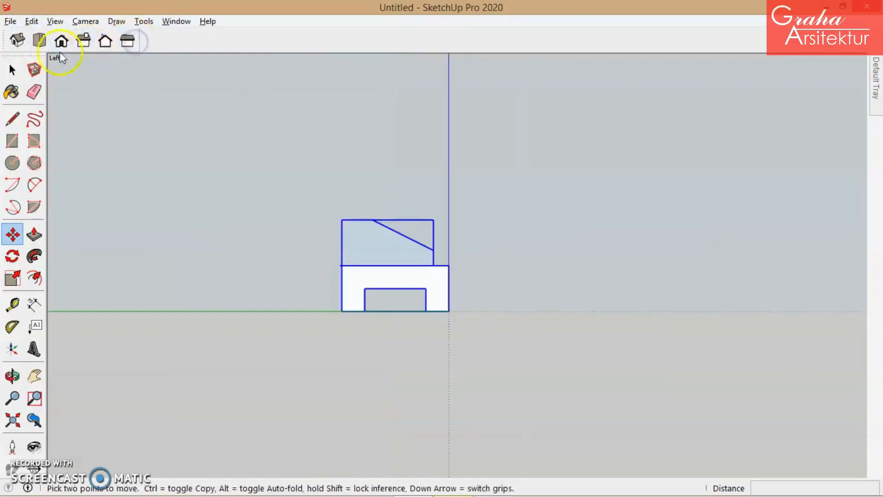
left_click(39, 41)
left_click(17, 40)
Examine the assembled solid at an angle beside the reference images and deselect both parts
middle_click_drag(628, 273, 619, 296)
scroll(621, 298, "down", 2)
scroll(688, 339, "up", 1)
middle_click_drag(688, 339, 722, 363)
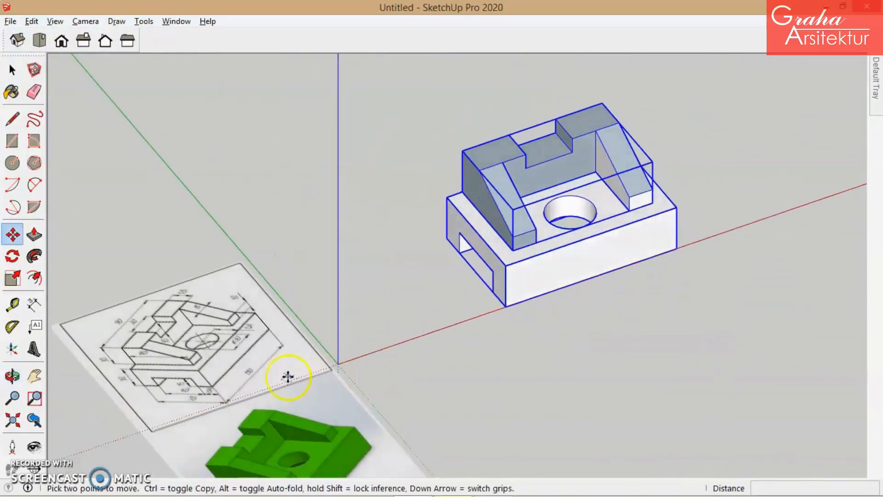
scroll(640, 276, "up", 2)
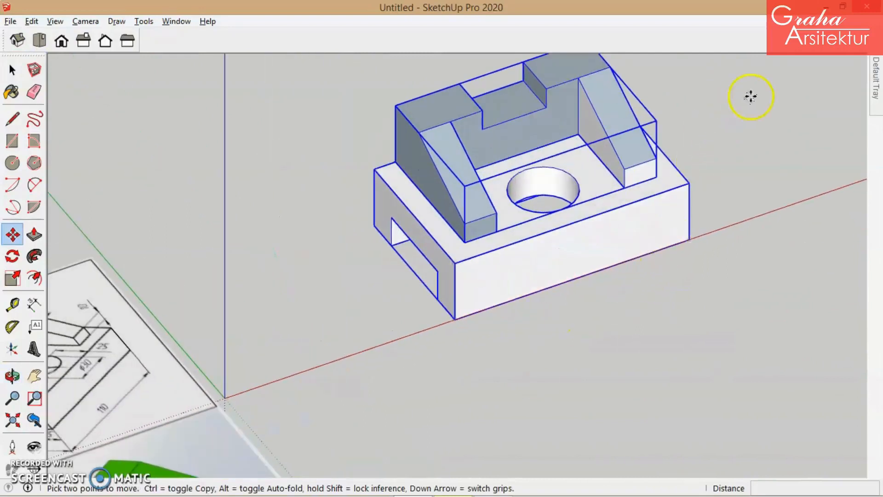
scroll(750, 97, "up", 1)
left_click(12, 70)
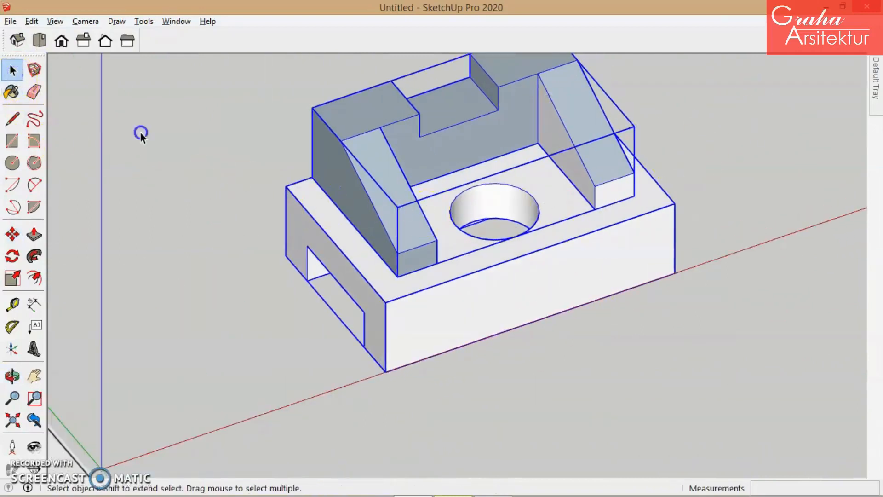
left_click(140, 132)
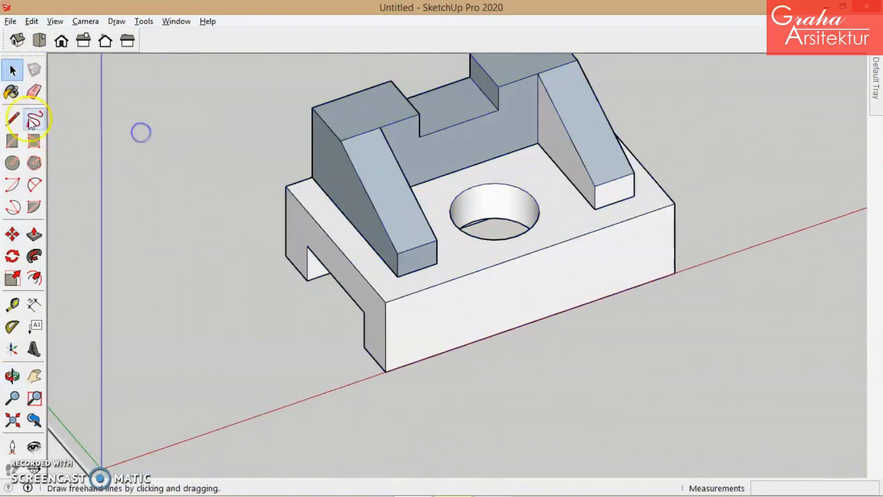
Dimension the length of the base block's front bottom edge, placing the dimension in front of the block
left_click(33, 305)
scroll(264, 260, "down", 4)
scroll(123, 333, "up", 3)
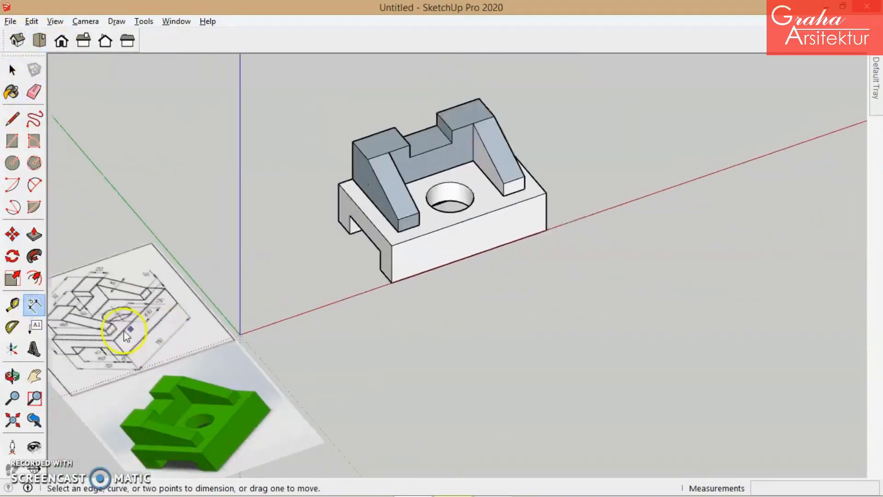
scroll(170, 356, "up", 1)
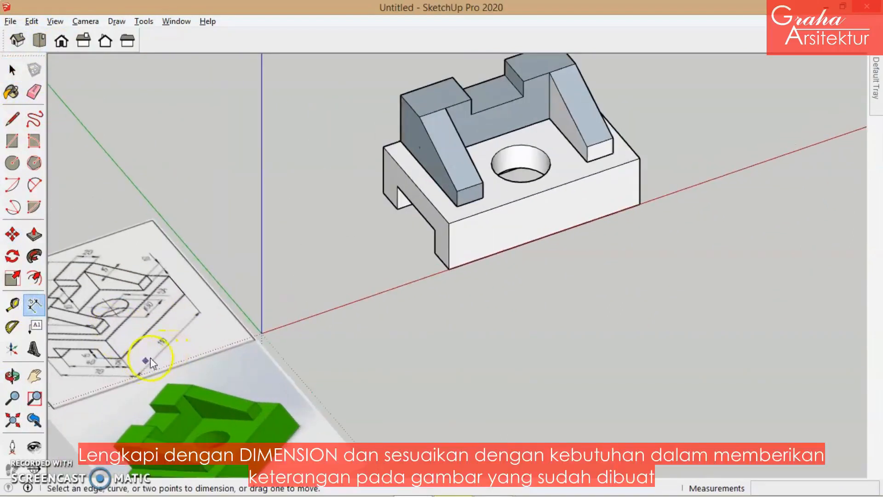
left_click(451, 269)
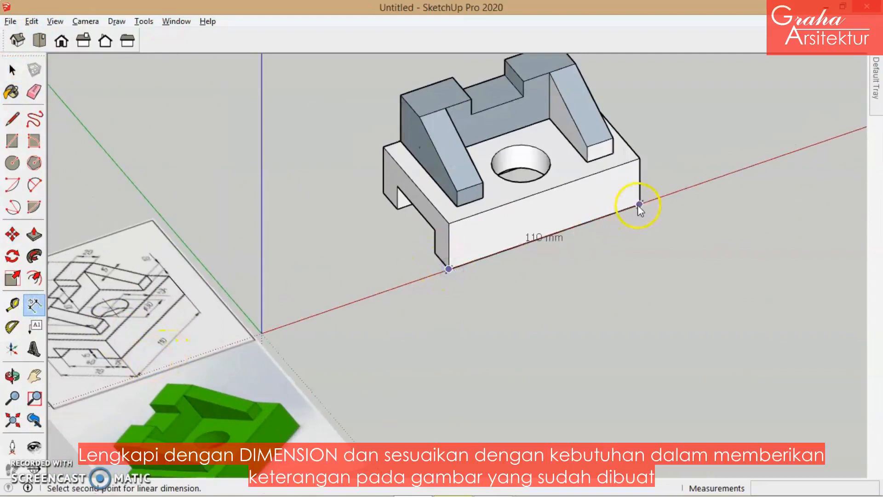
left_click(640, 203)
left_click(686, 252)
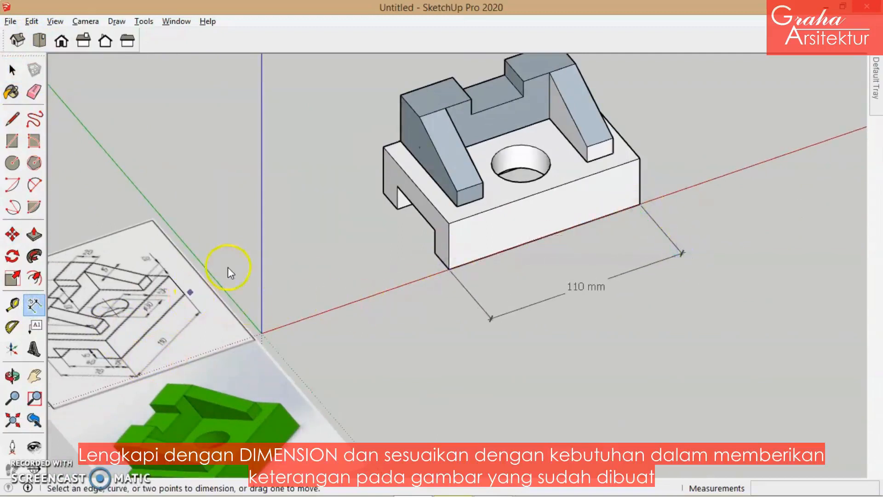
Dimension the width of the base block's front foot beside the slot, placing it off the block's left end
left_click(434, 254)
left_click(450, 268)
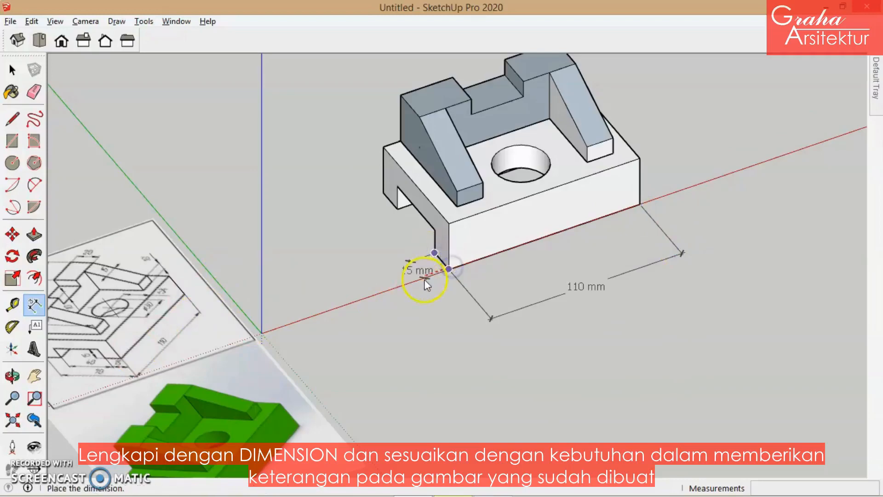
left_click(401, 288)
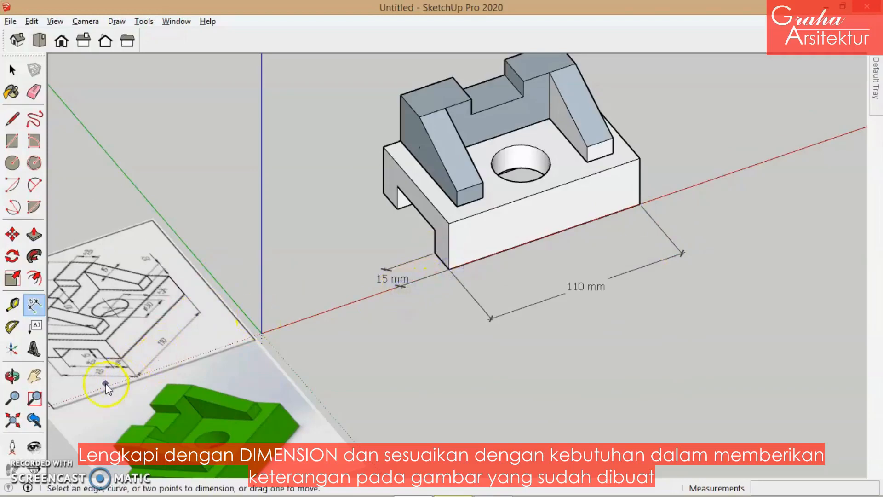
Dimension the base block's full depth along its left end, placing it outside the foot width dimension
scroll(106, 386, "up", 2)
scroll(126, 385, "down", 2)
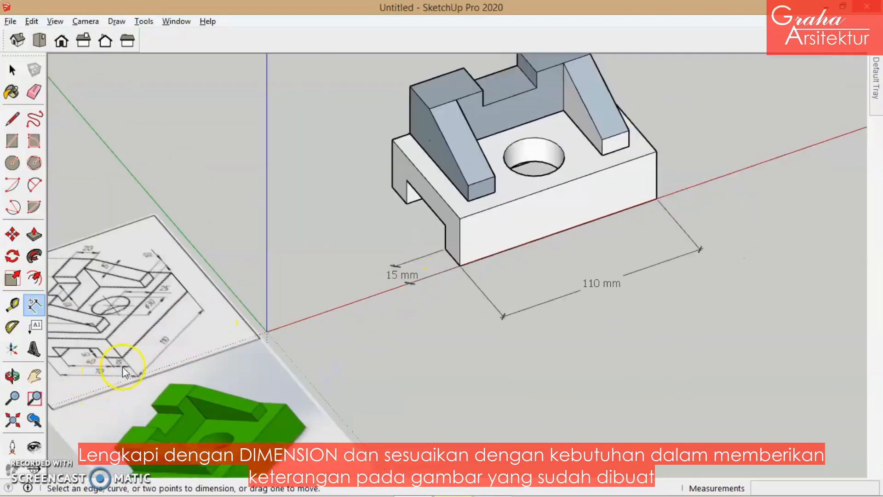
left_click(392, 187)
left_click(460, 265)
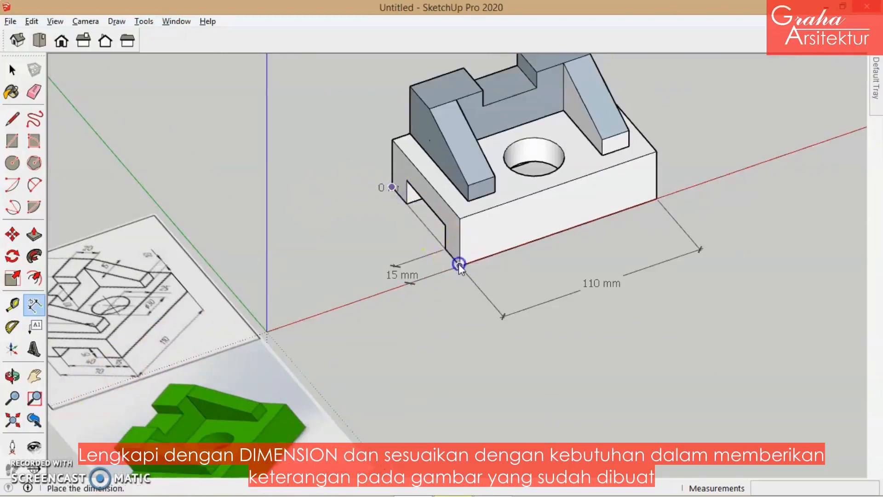
left_click(368, 293)
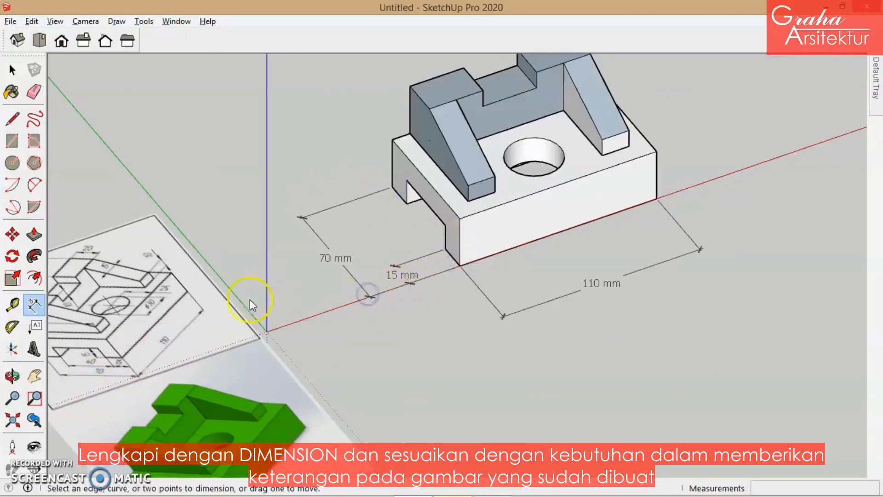
Dimension the height of the slot under the base block at its front foot, placing it off the left end
scroll(234, 327, "down", 1)
scroll(113, 355, "up", 3)
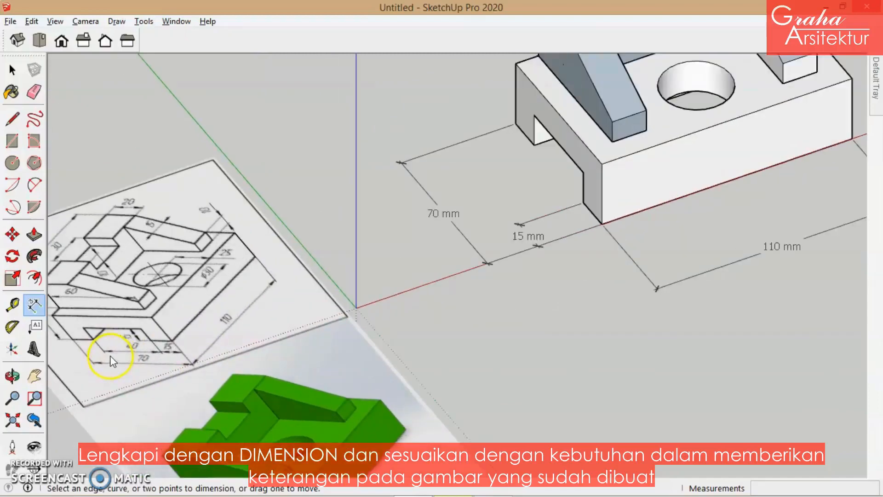
scroll(338, 286, "up", 1)
scroll(337, 284, "down", 1)
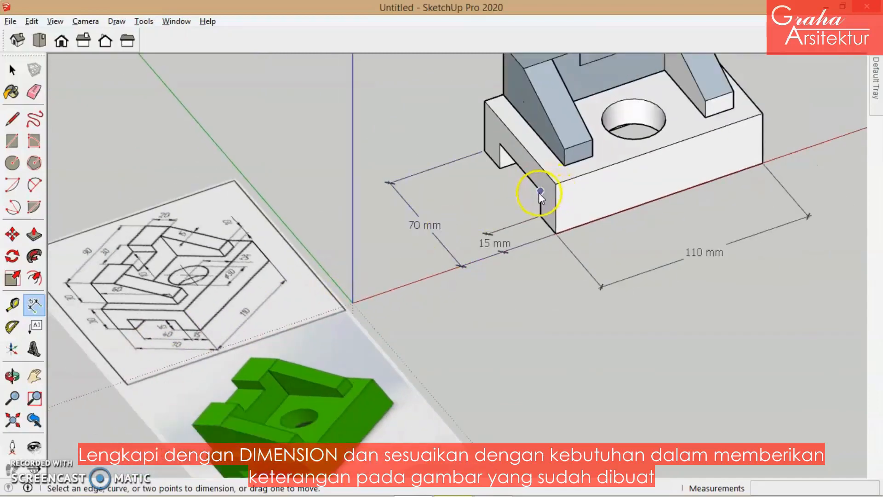
middle_click_drag(538, 192, 562, 191)
left_click(537, 184)
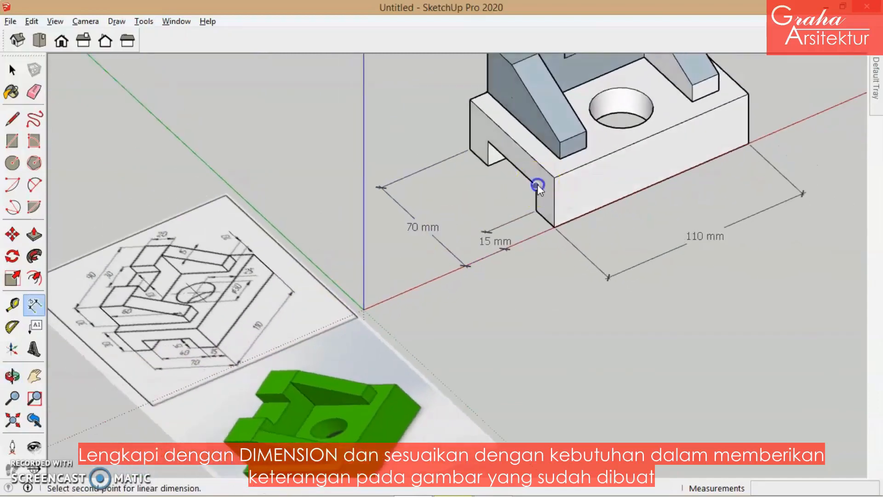
left_click(536, 210)
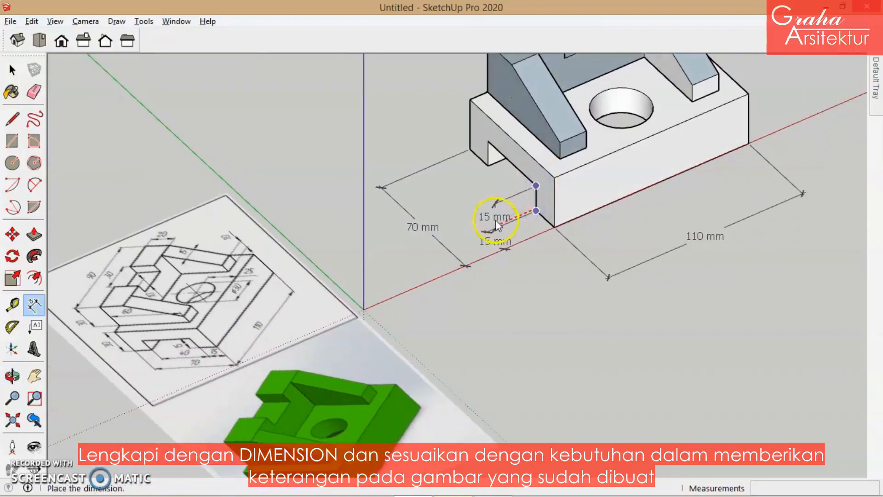
left_click(490, 224)
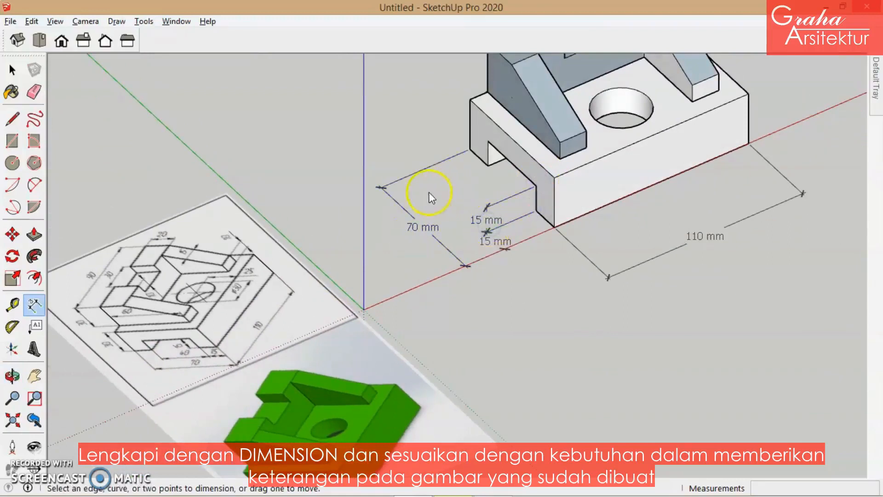
Dimension the overall length of the upper part along its top rear edge, placing the dimension behind the solid
scroll(416, 192, "down", 4)
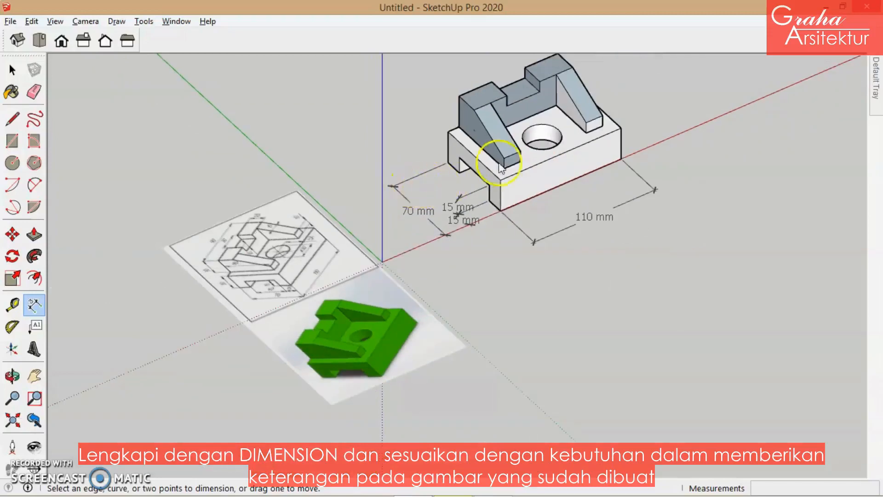
scroll(552, 76, "up", 4)
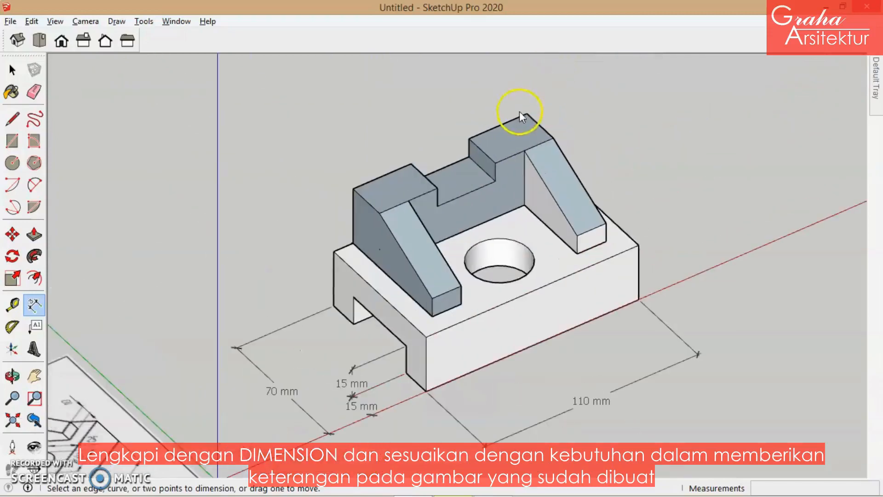
left_click(527, 113)
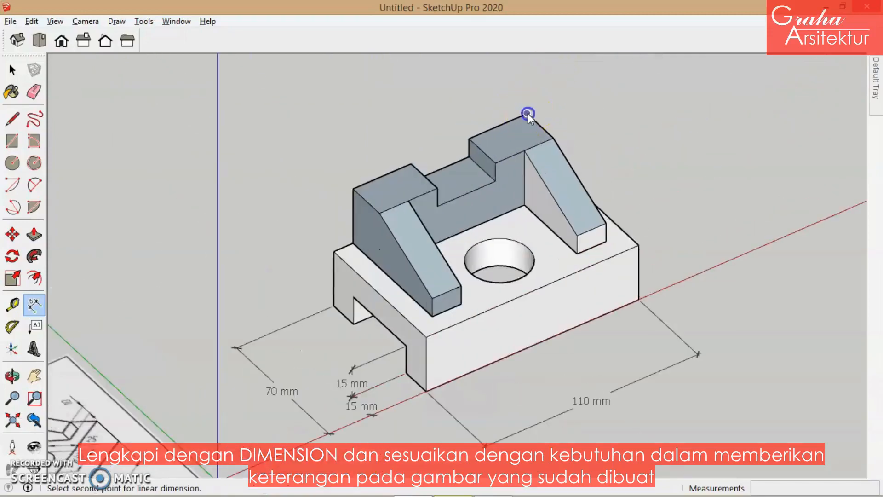
left_click(353, 187)
left_click(316, 126)
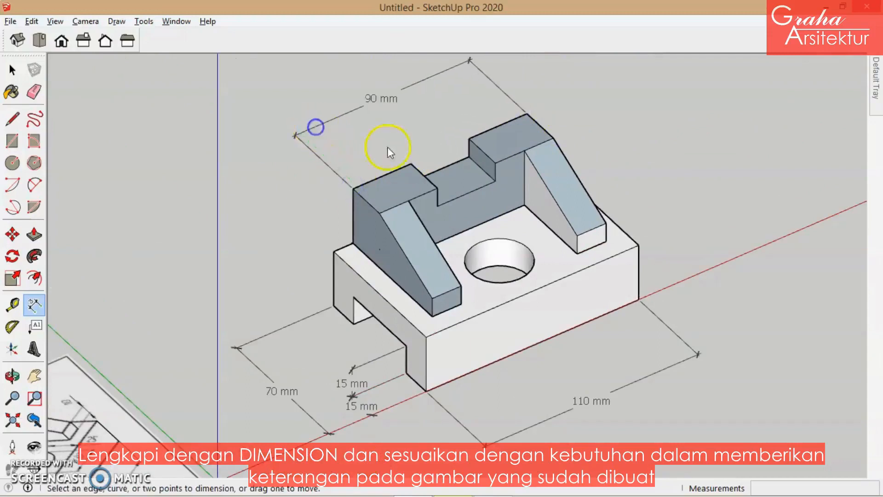
left_click(469, 138)
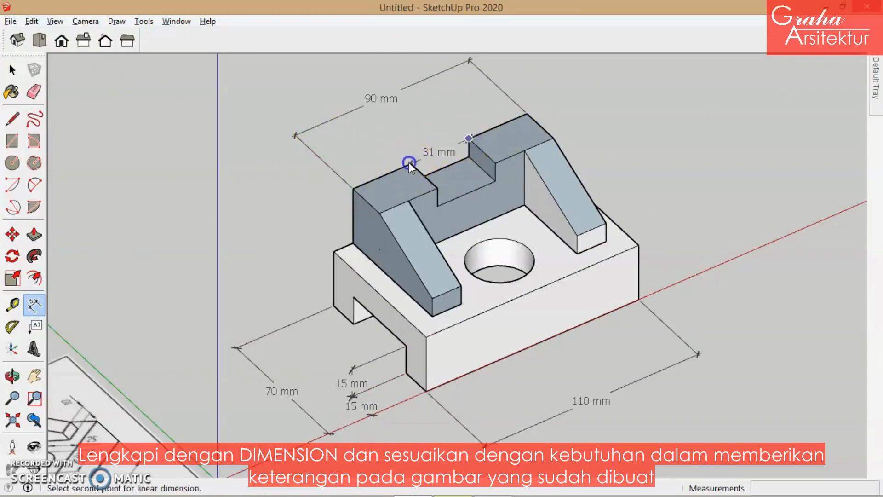
left_click(410, 163)
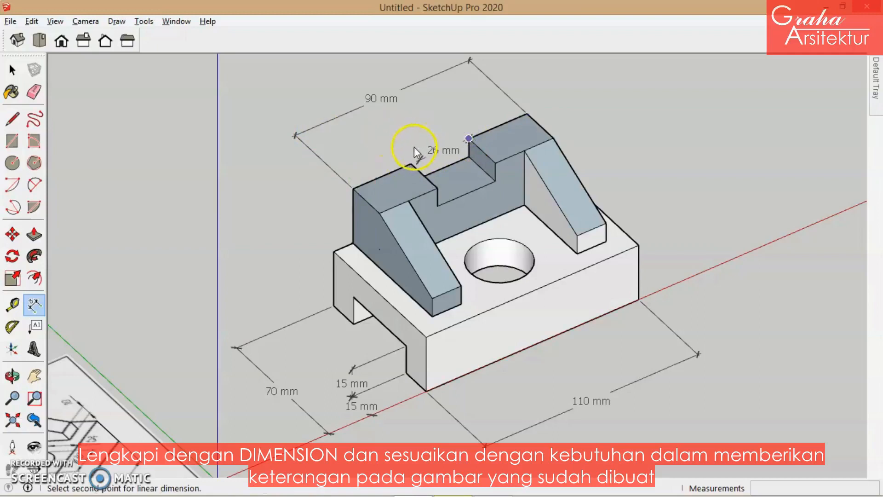
key("Escape")
Dimension the notch's width between its top rear corners, placing it inside the overall length dimension
left_click(468, 138)
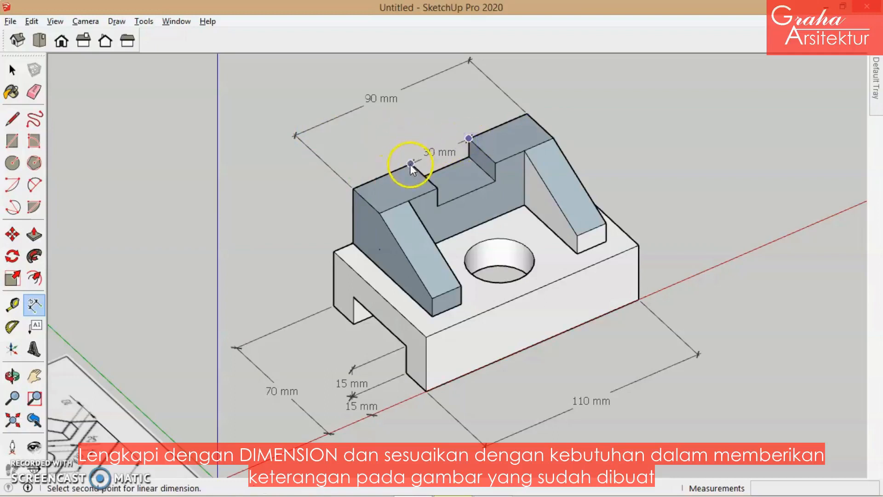
left_click(410, 164)
left_click(379, 133)
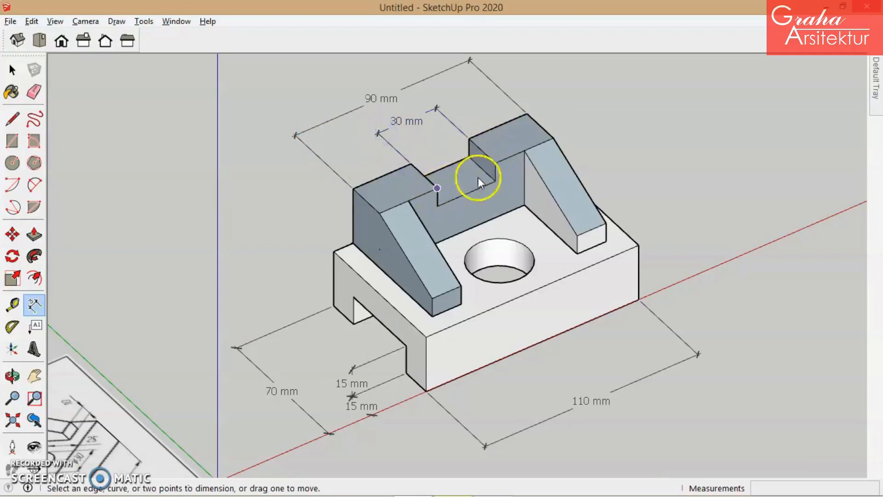
Dimension the notch's depth along its right rear vertical edge, placing the dimension forward over the upper part's front face
left_click(468, 139)
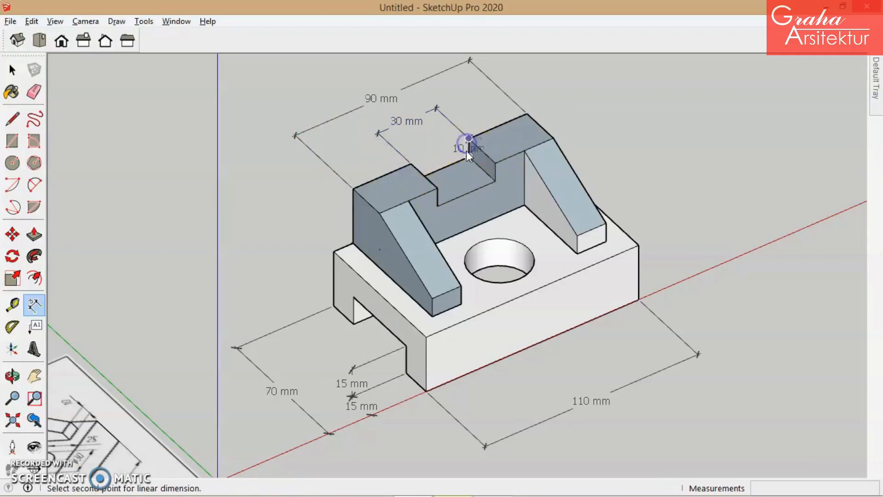
left_click(468, 156)
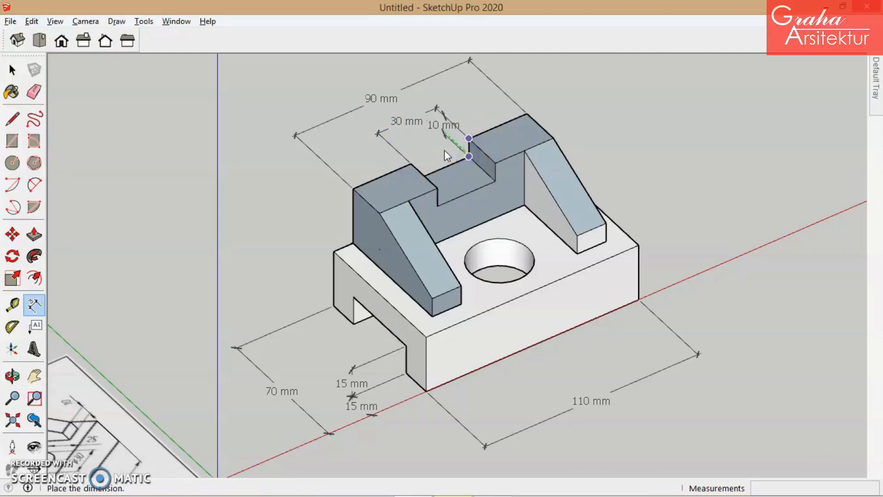
left_click(502, 176)
left_click(522, 195)
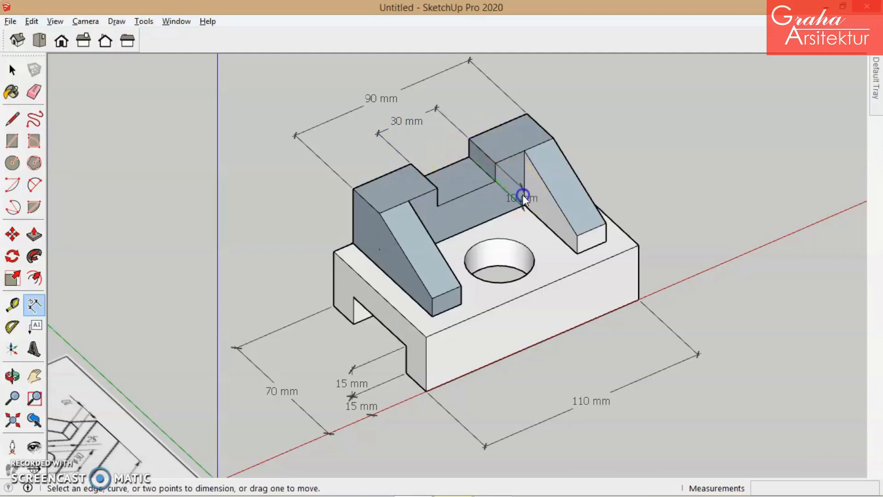
Dimension the height of the left rib's vertical front end, placing the dimension off the left side
left_click(432, 316)
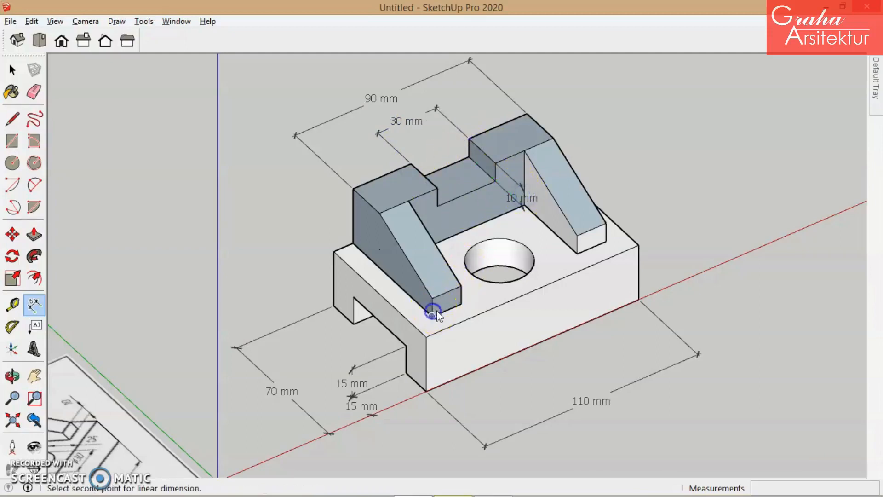
left_click(432, 299)
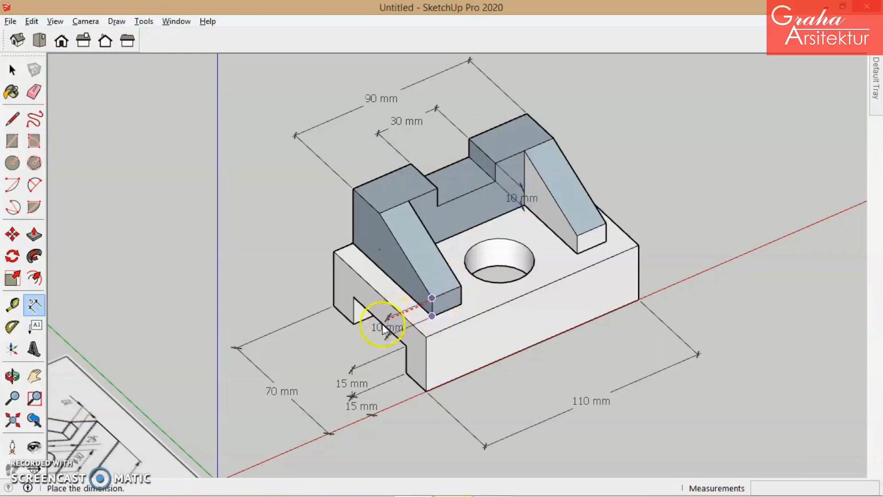
left_click(369, 333)
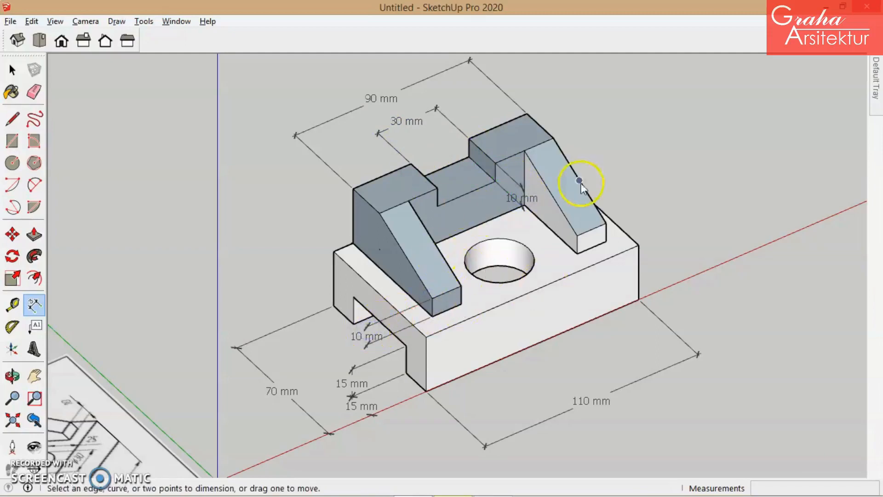
Dimension the width of the right rib's front end along its upper edge, placing the dimension above the rib
left_click(577, 236)
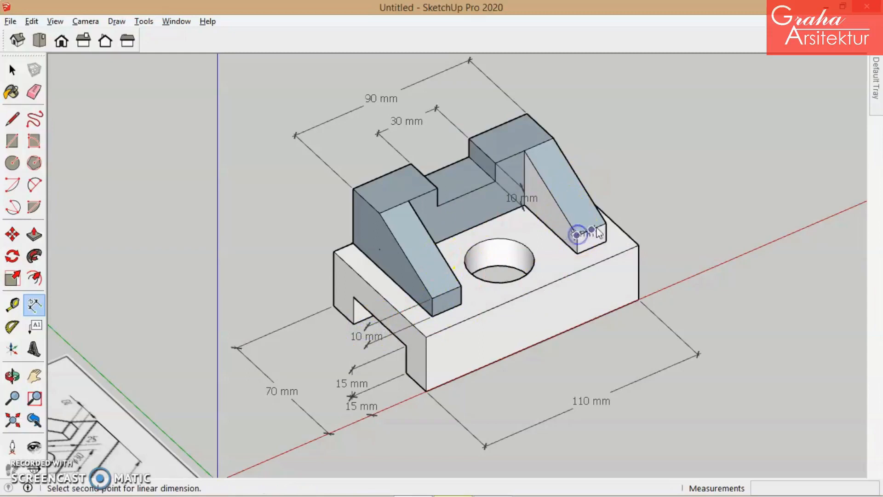
left_click(606, 223)
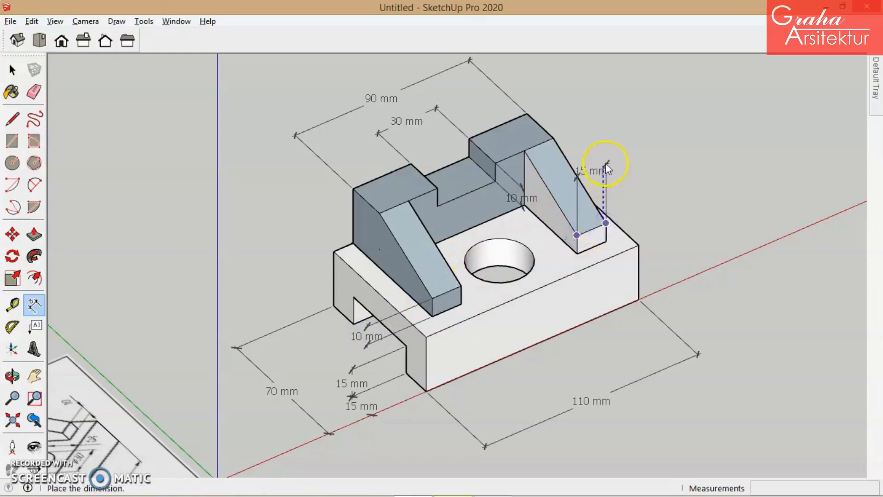
left_click(607, 154)
Paint the upper part with the first grey material from the Metal collection
scroll(534, 214, "down", 3)
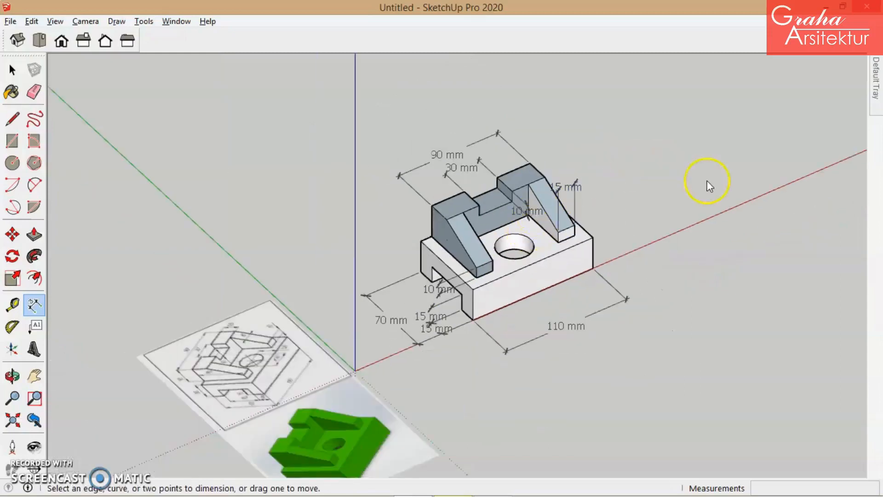
scroll(702, 188, "up", 2)
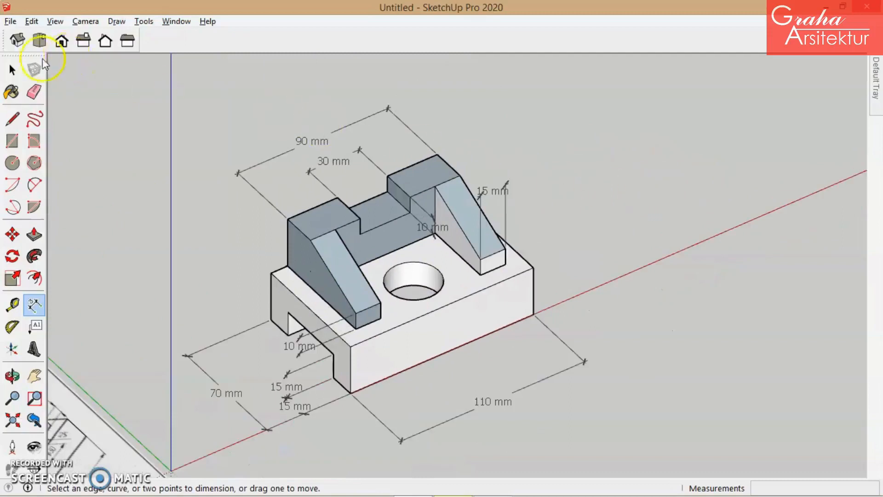
left_click(11, 70)
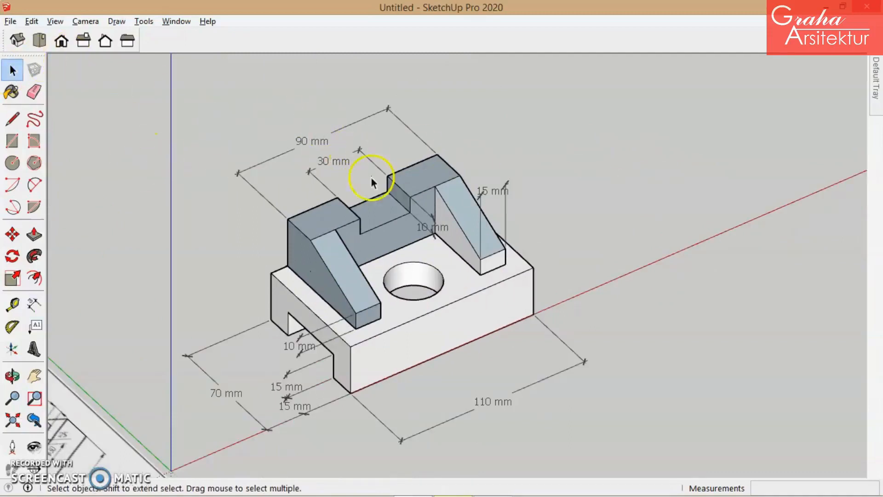
left_click(327, 225)
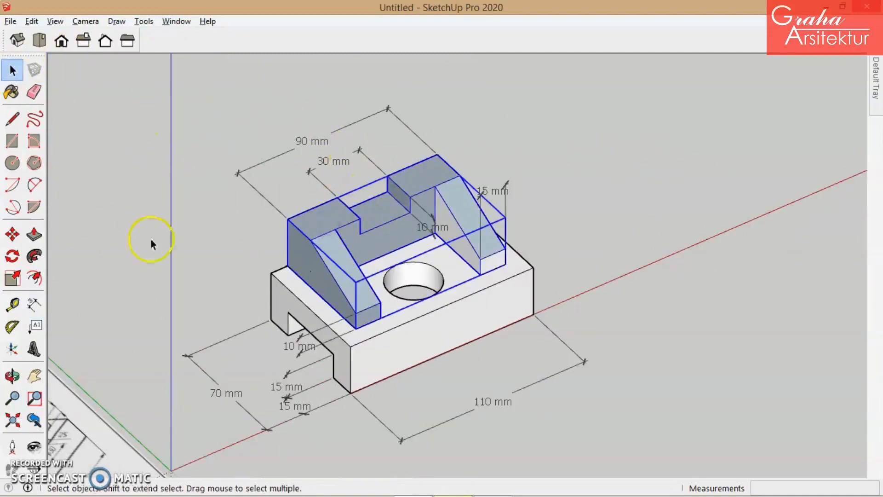
left_click(12, 92)
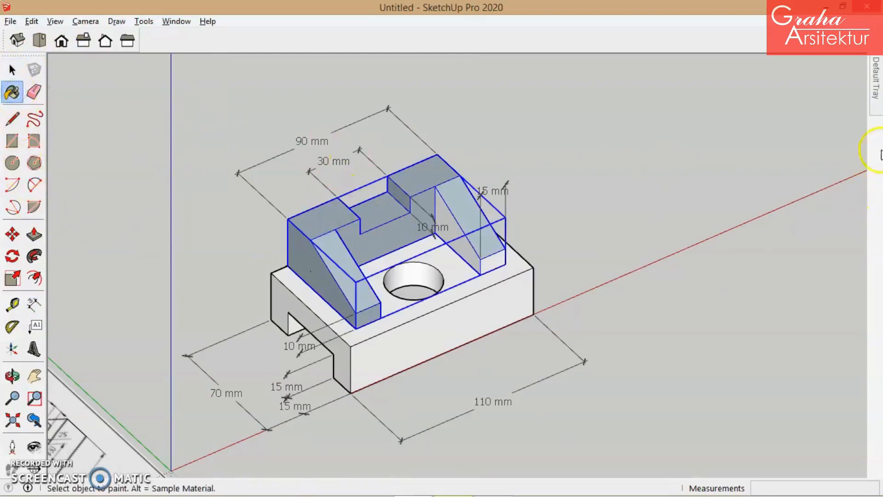
mouse_move(878, 103)
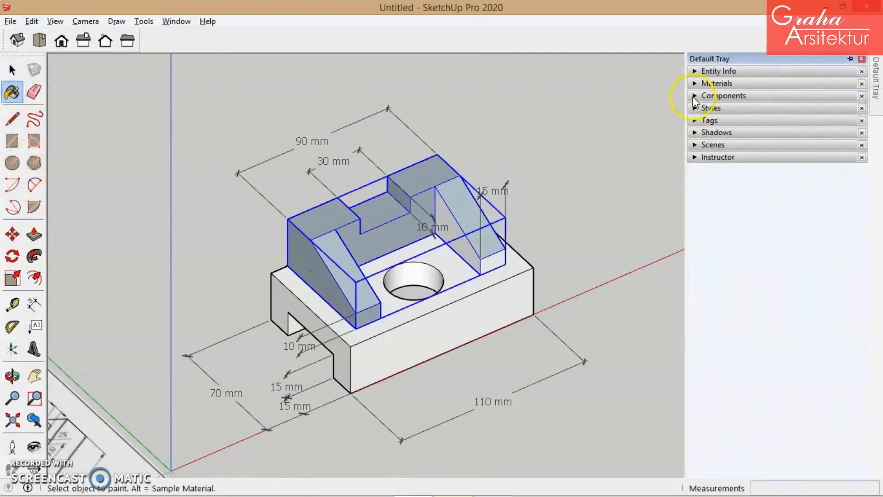
left_click(695, 82)
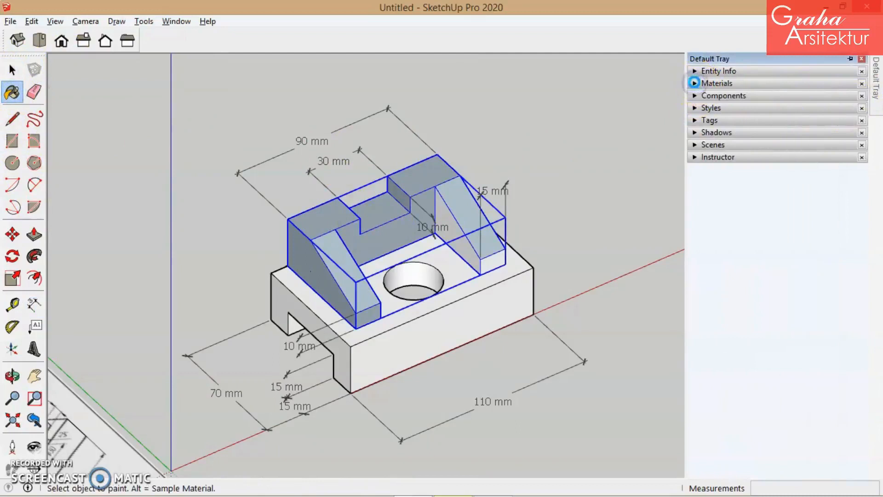
left_click(844, 168)
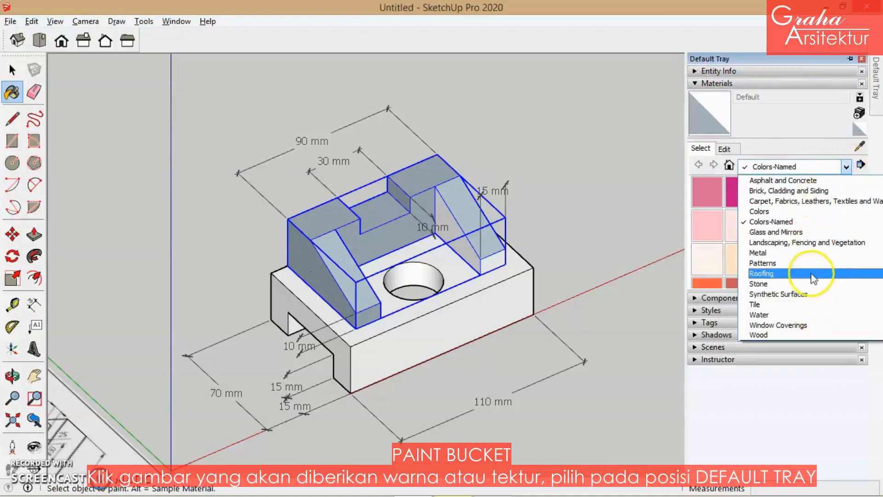
left_click(791, 253)
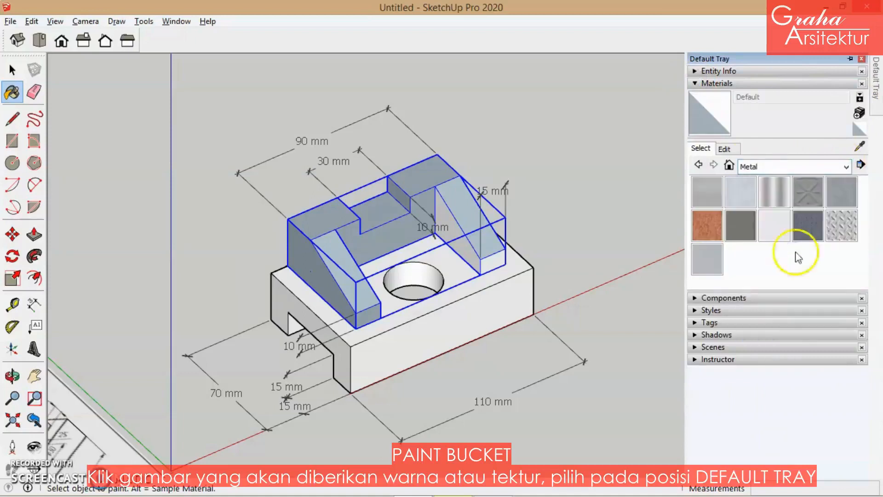
left_click(712, 196)
left_click(344, 221)
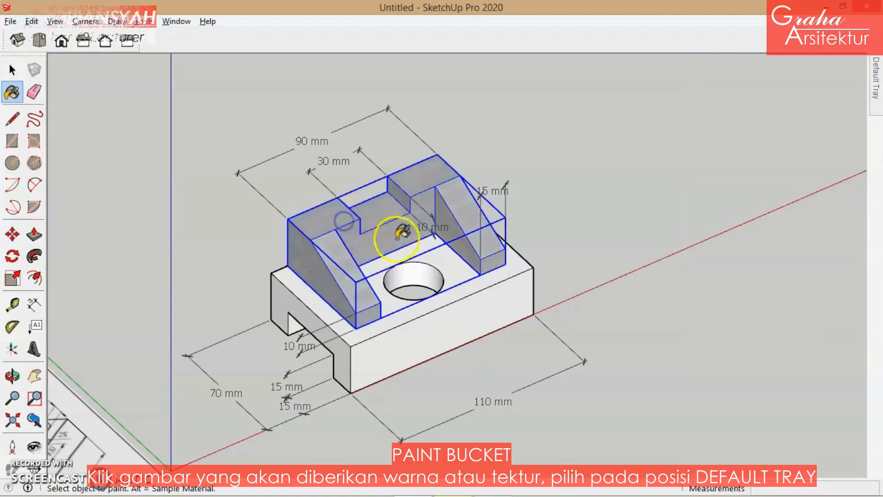
Paint the lower base block with the same grey metal material, undoing and reapplying the fill once
left_click(13, 72)
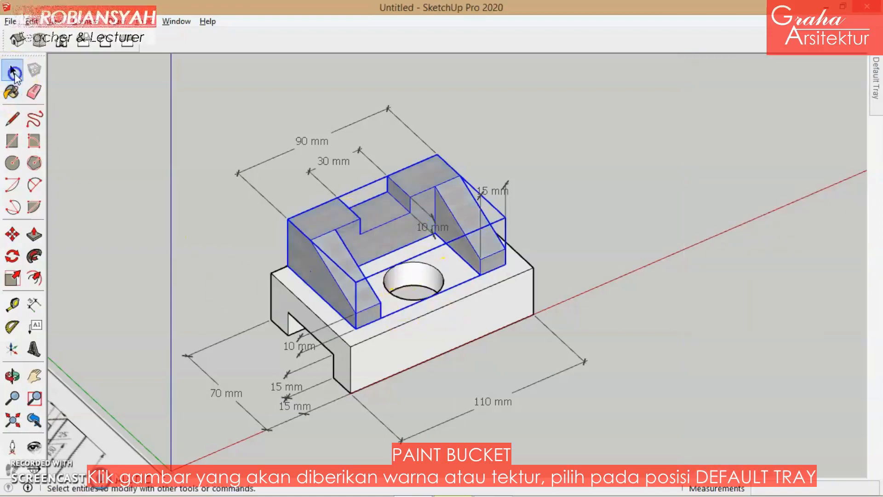
left_click(368, 335)
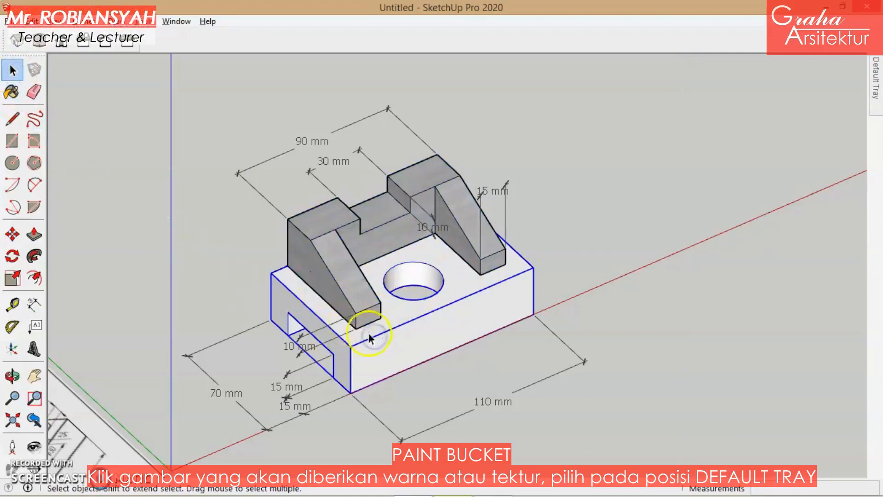
left_click(12, 92)
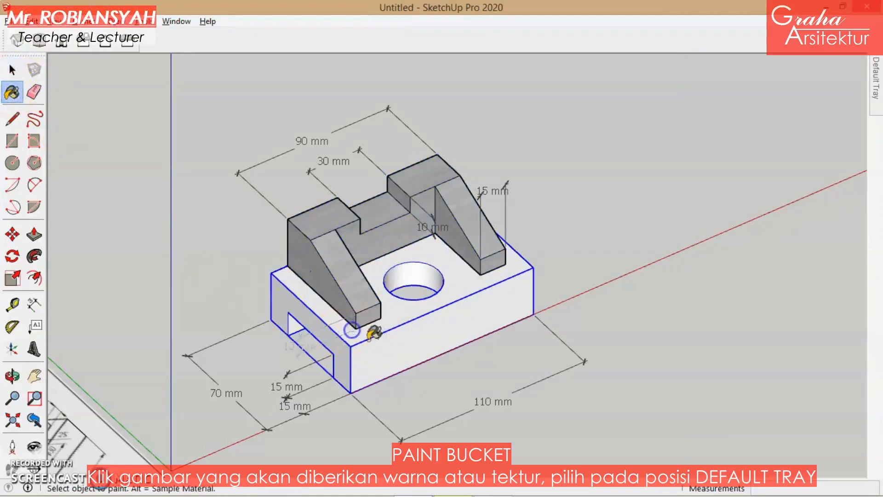
left_click(378, 340)
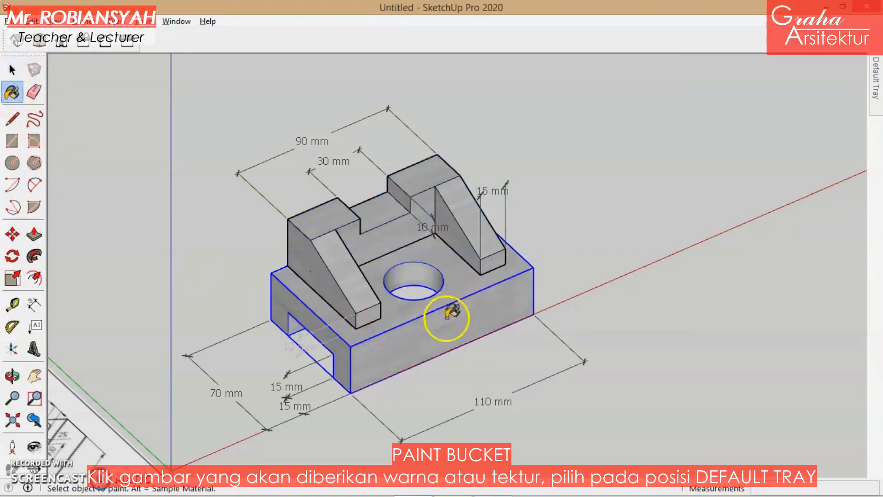
scroll(449, 321, "down", 1)
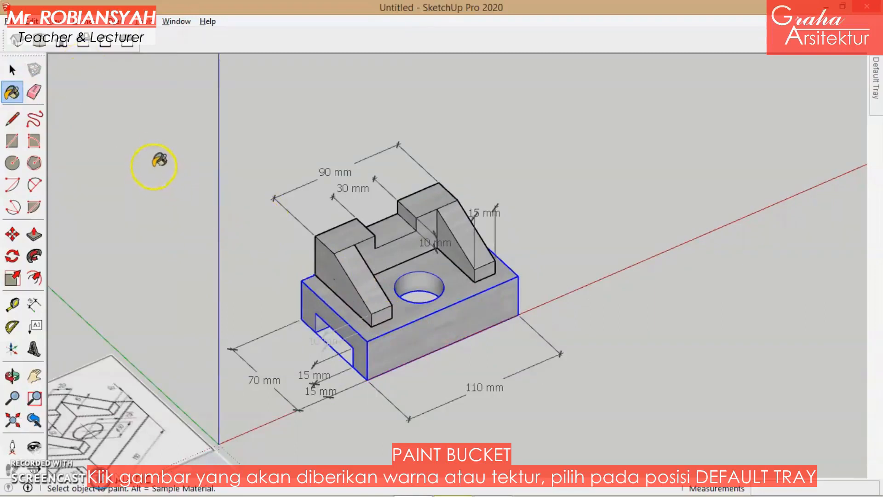
key("ctrl+z")
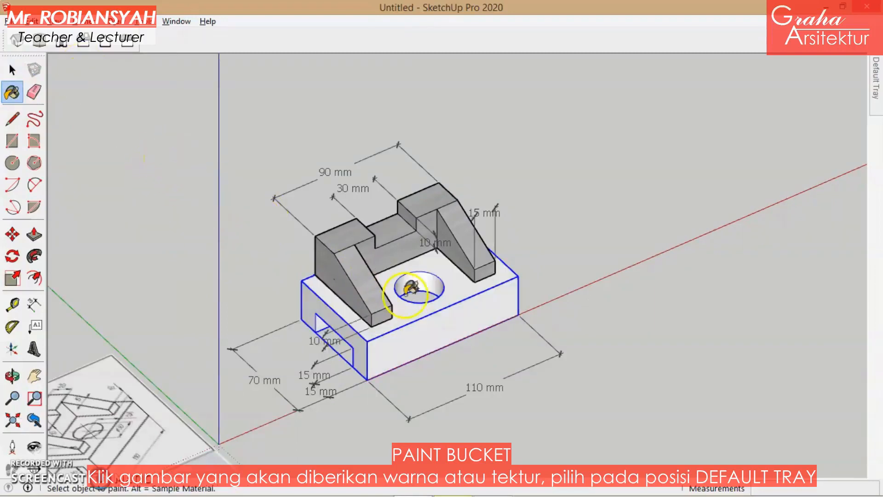
left_click(427, 325)
Examine the painted, dimensioned model from several sides and compare it with the reference drawing and green rendering
scroll(410, 278, "up", 2)
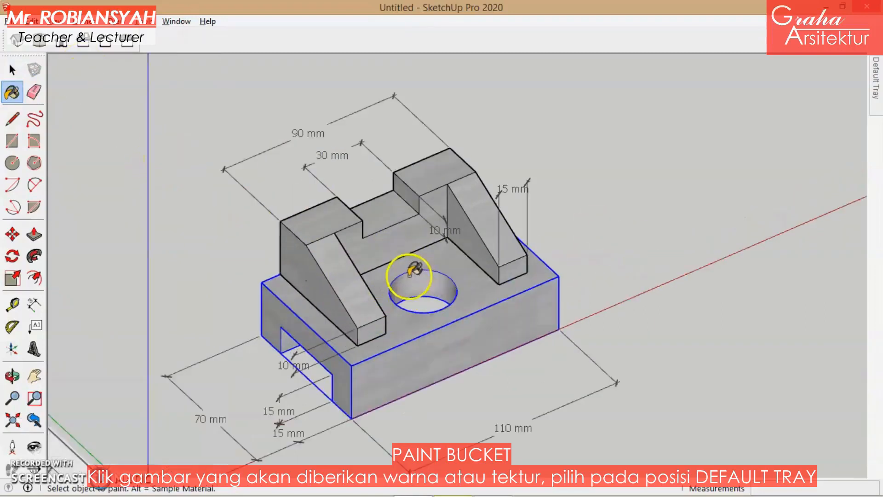
mouse_move(459, 255)
middle_mouse_down()
mouse_move(54, 217)
mouse_move(36, 206)
middle_mouse_up()
middle_click_drag(615, 380, 667, 372)
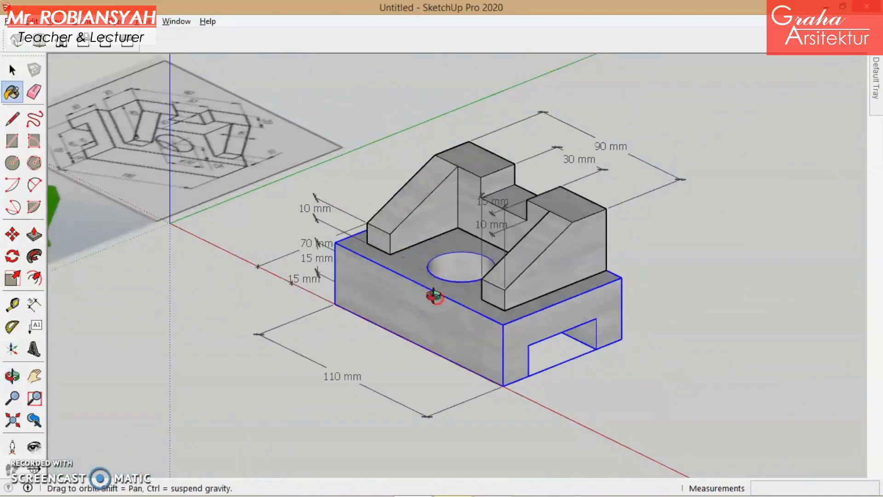
middle_click_drag(434, 296, 501, 349)
scroll(502, 348, "down", 6)
scroll(480, 328, "down", 2)
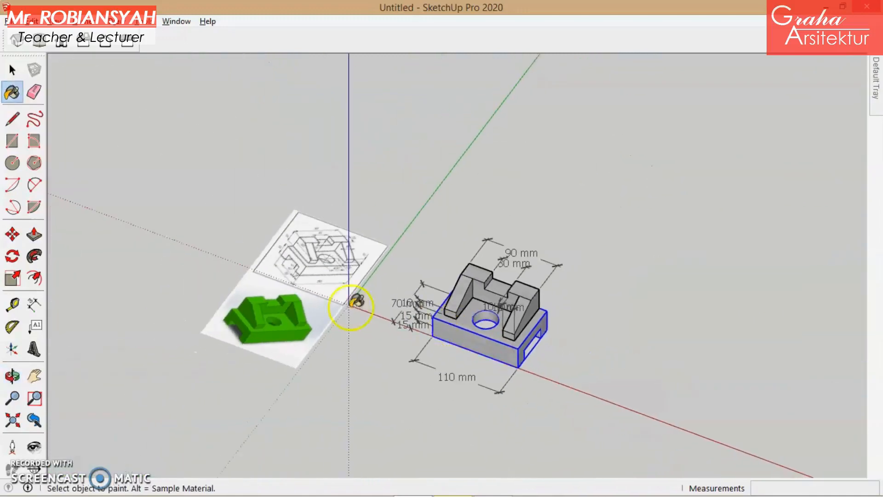
scroll(272, 257, "up", 2)
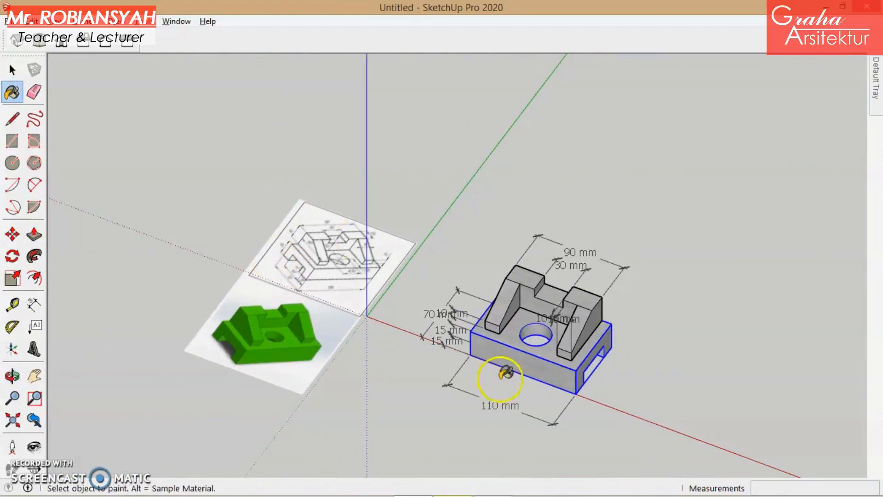
scroll(592, 392, "up", 3)
scroll(598, 397, "down", 2)
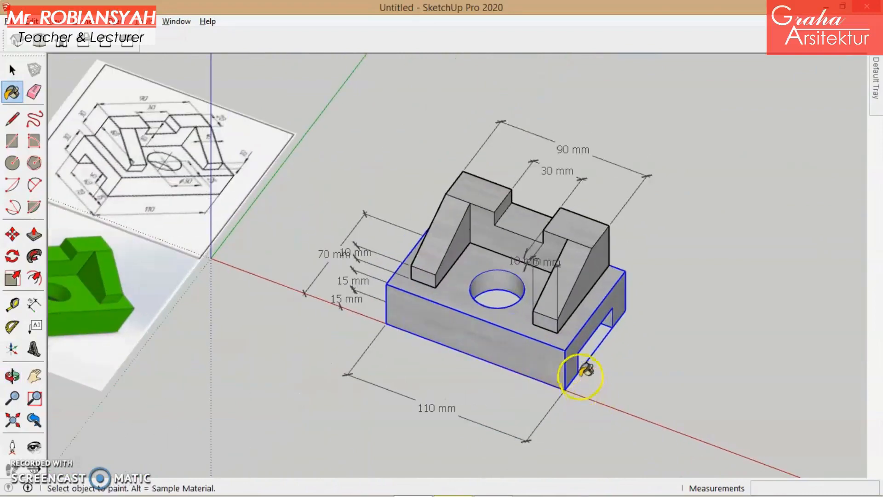
scroll(543, 355, "down", 2)
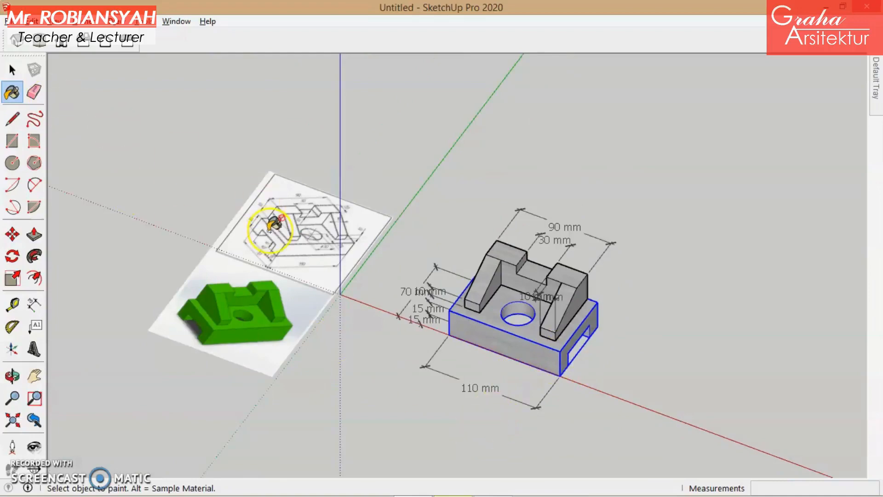
key("alt")
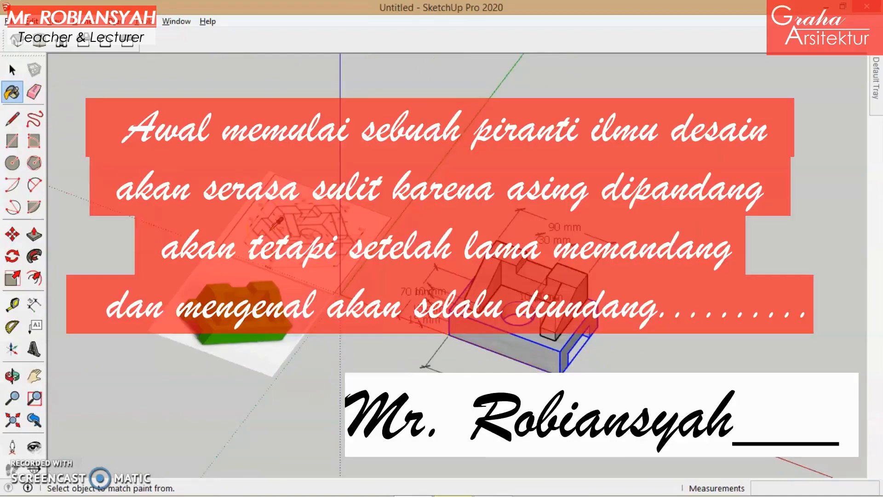